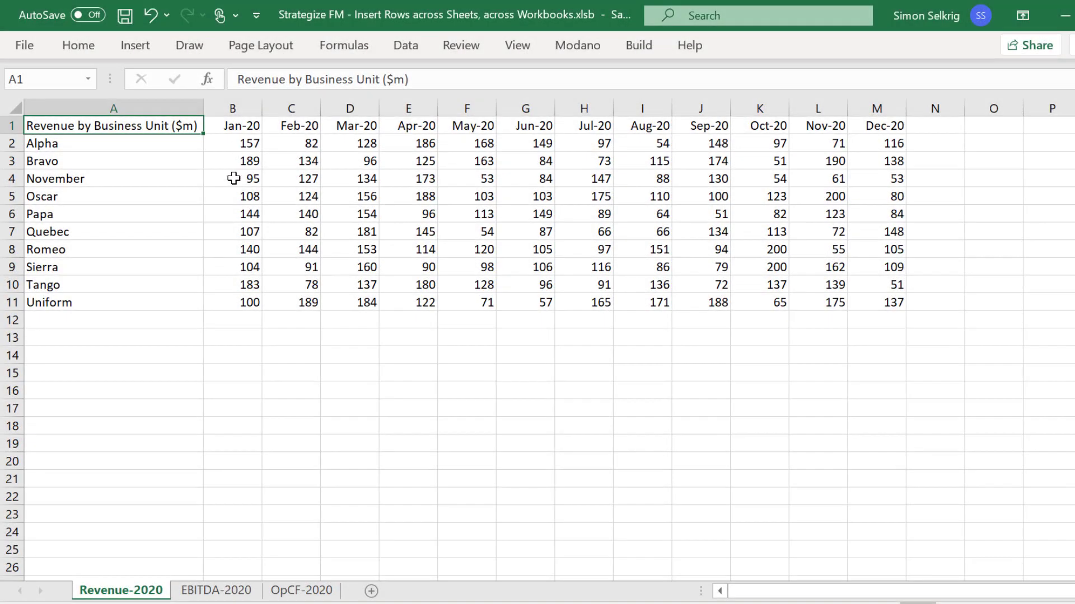
# Browse the 2020 EBITDA sheet, then the Revenue and OpCF sheets of the 2019 workbook.
pyautogui.hotkey('ctrl', 'pagedown')
pyautogui.hotkey('ctrl', 'pagedown')
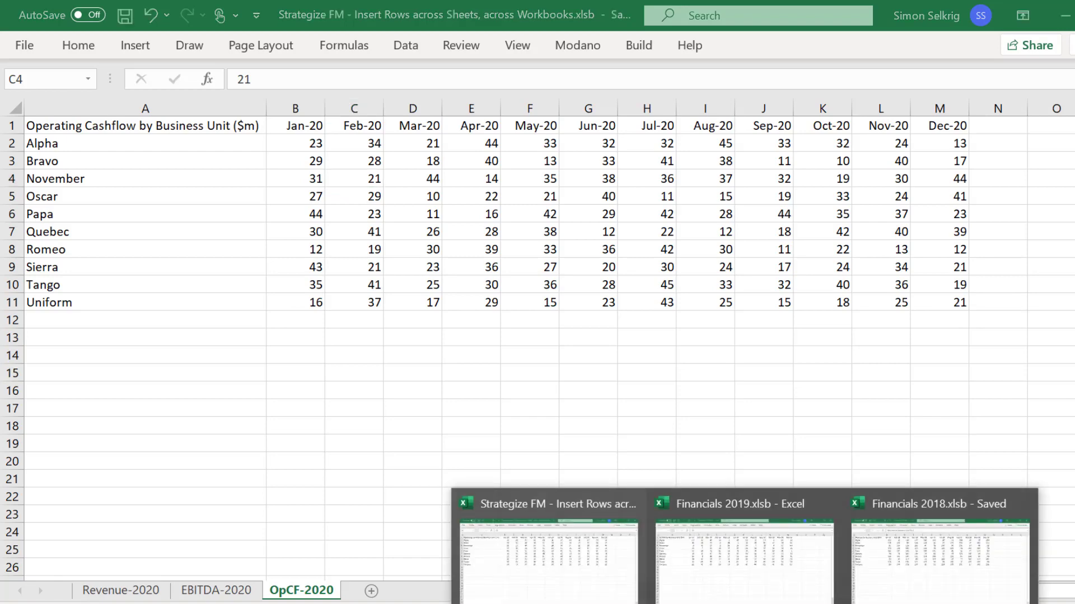
pyautogui.click(704, 585)
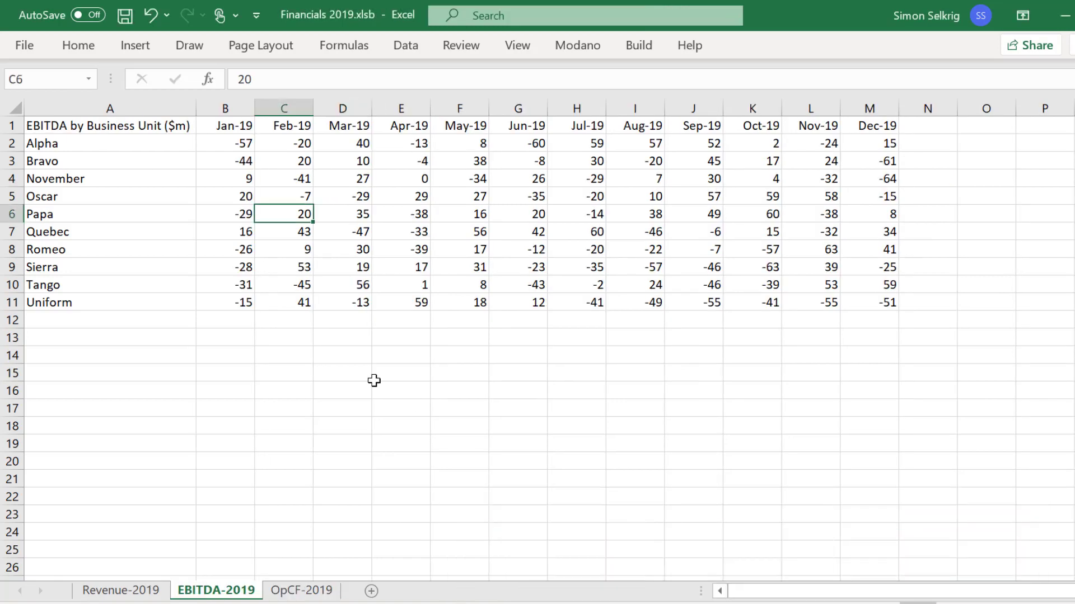
pyautogui.click(119, 590)
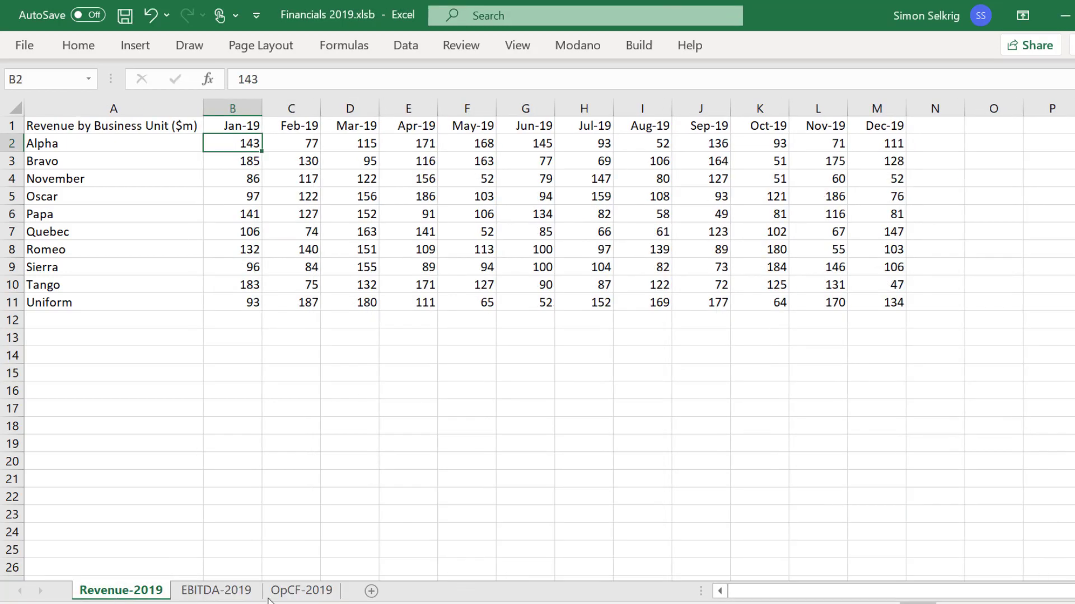
pyautogui.click(301, 590)
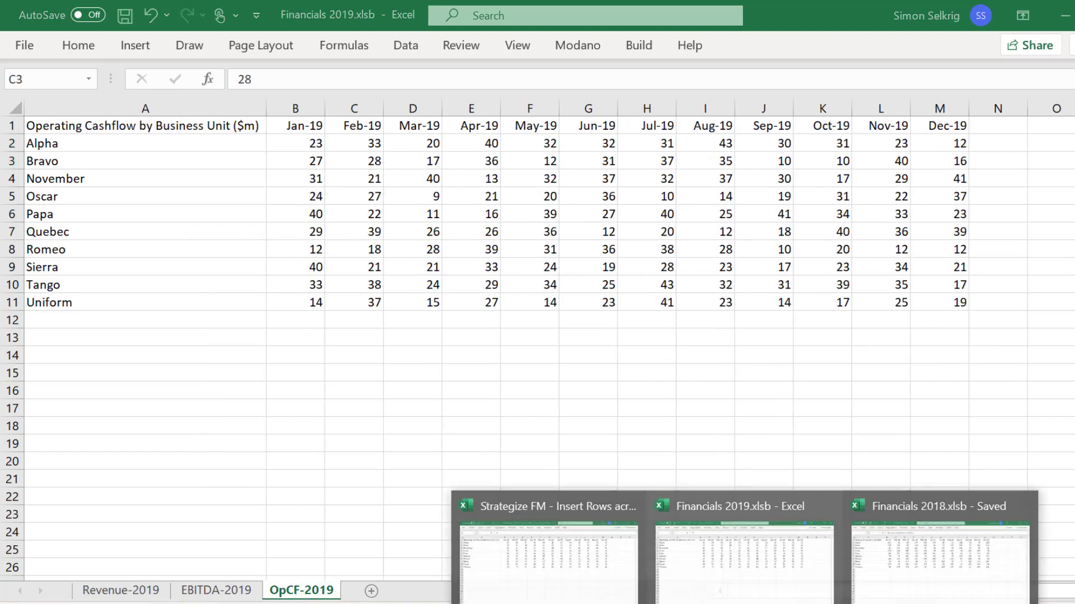
# Review the 2018 workbook's EBITDA and OpCF sheets and return to Strategize FM.
pyautogui.moveTo(938, 546)
pyautogui.click(867, 576)
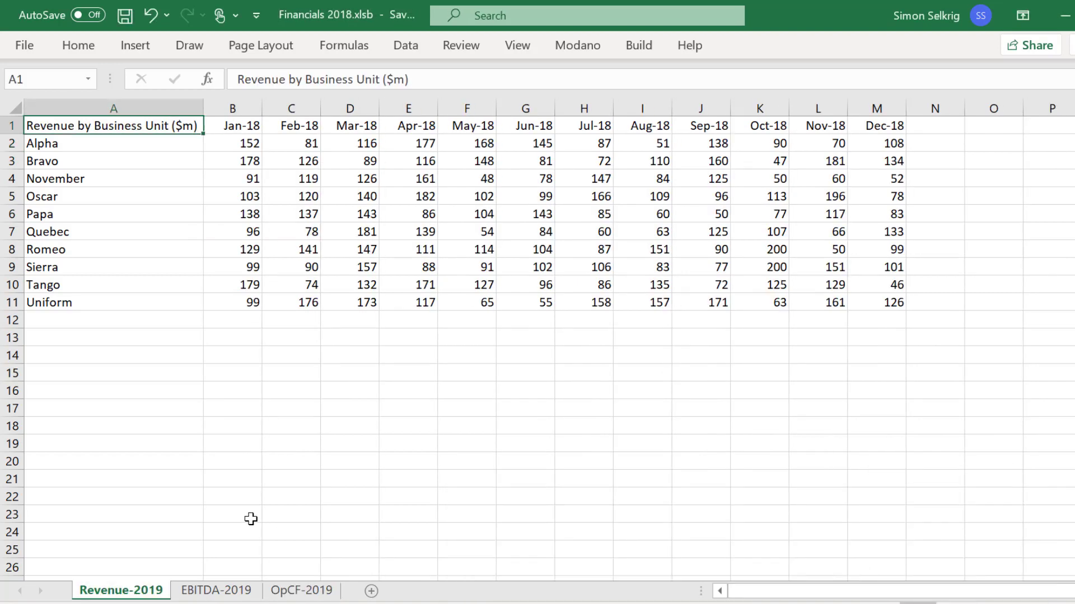
pyautogui.click(190, 593)
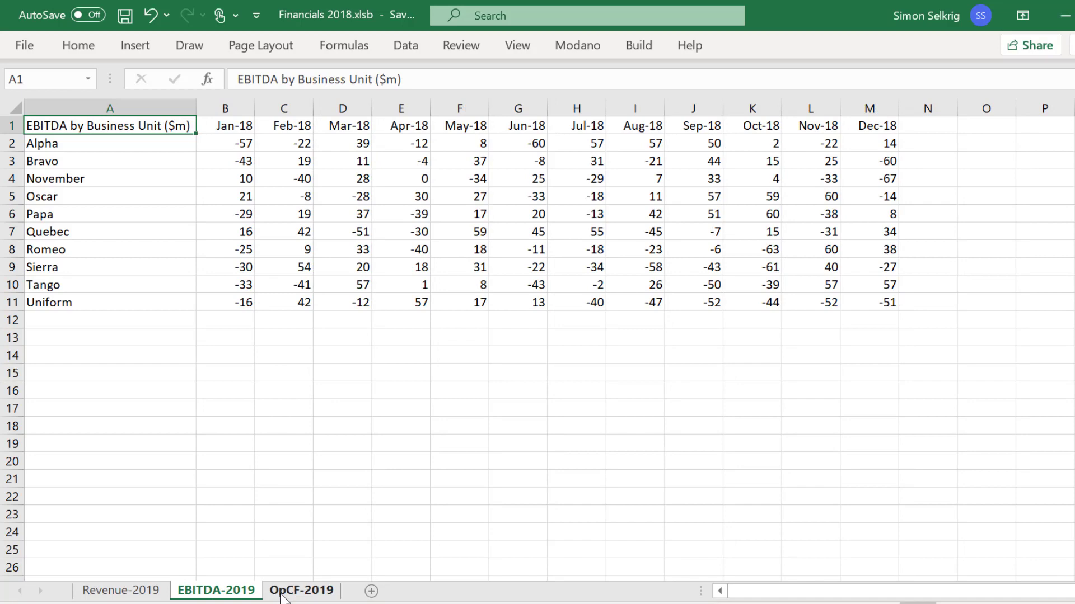
pyautogui.click(301, 591)
pyautogui.click(546, 562)
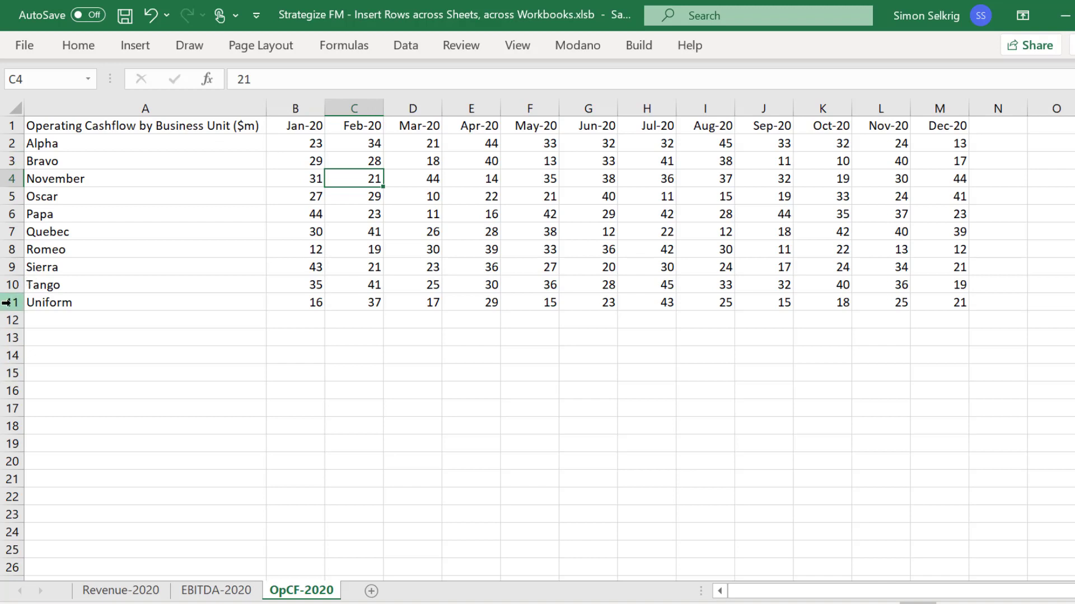
# Select row 2 on the OpCF and Revenue sheets and group all three 2020 sheets.
pyautogui.click(12, 144)
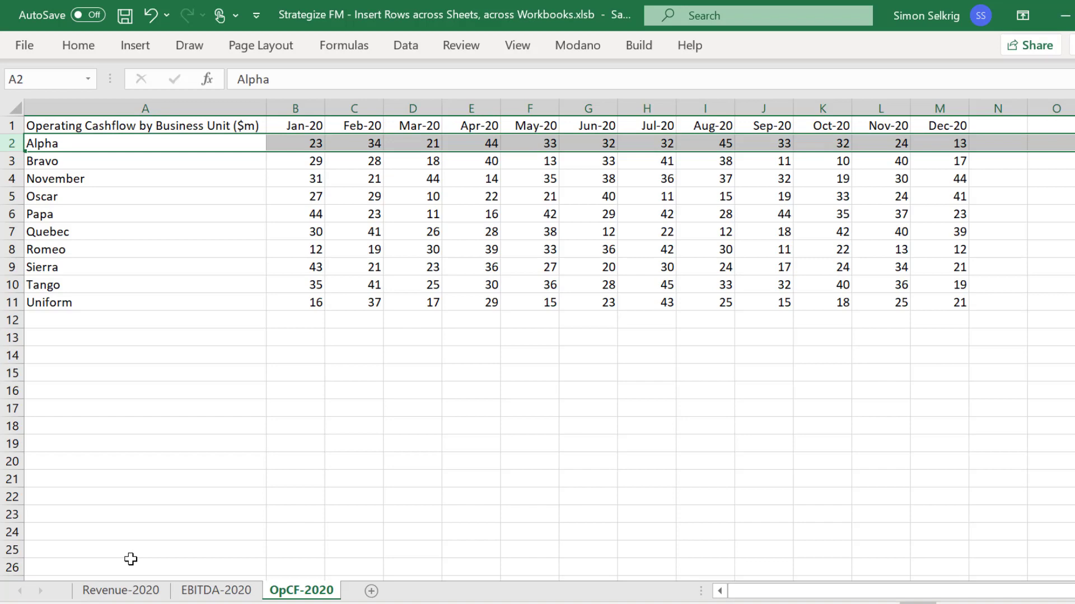
pyautogui.click(121, 591)
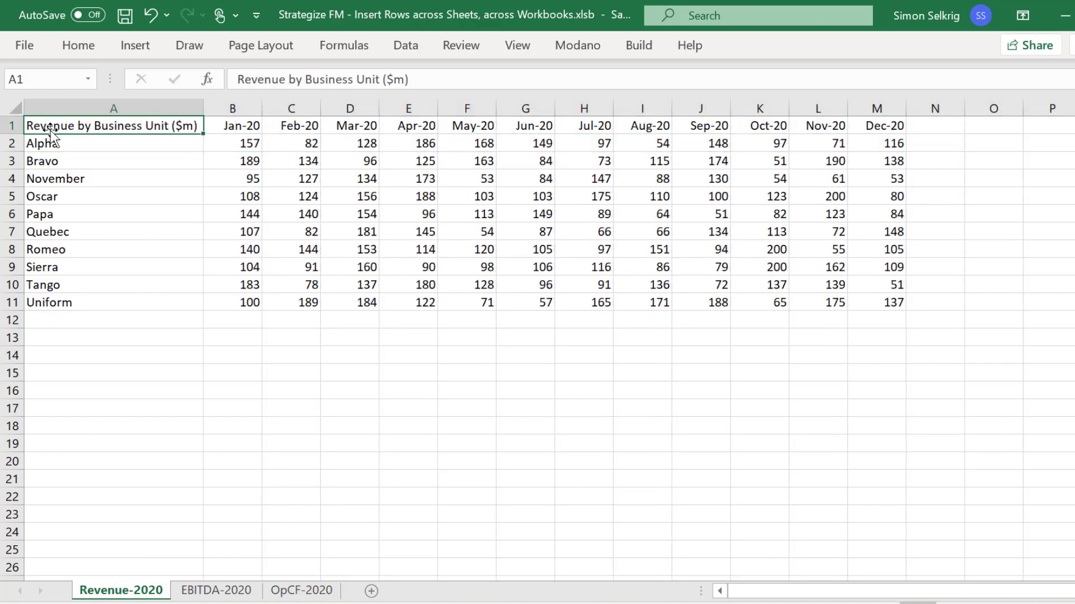
pyautogui.click(13, 144)
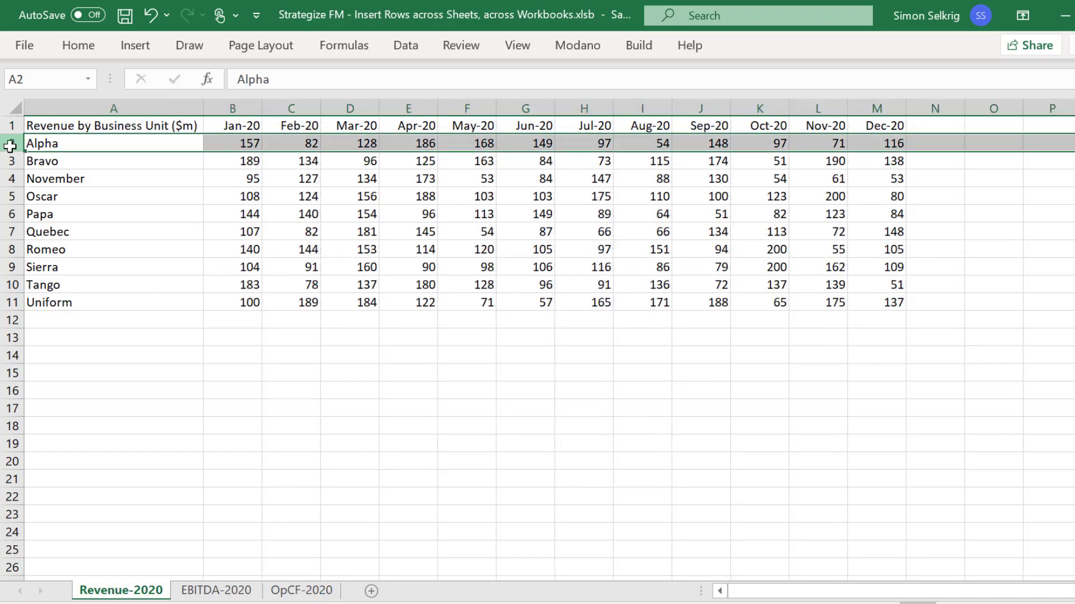
pyautogui.keyDown('shift'); pyautogui.click(301, 591); pyautogui.keyUp('shift')
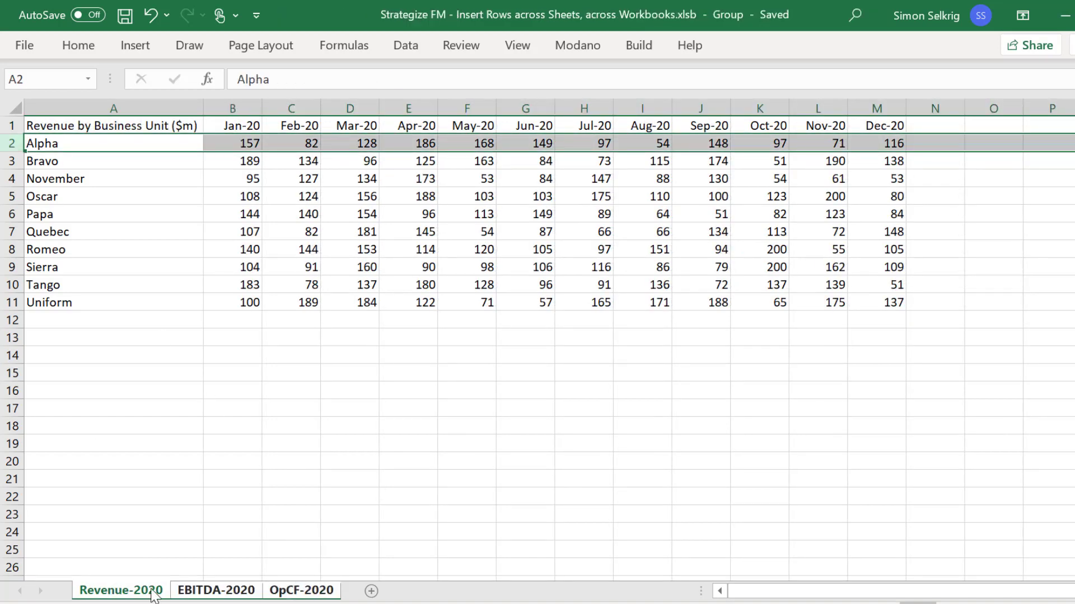
# Check the EBITDA-2020 sheet and bring up the Revenue-2020 tab's context menu.
pyautogui.click(194, 591)
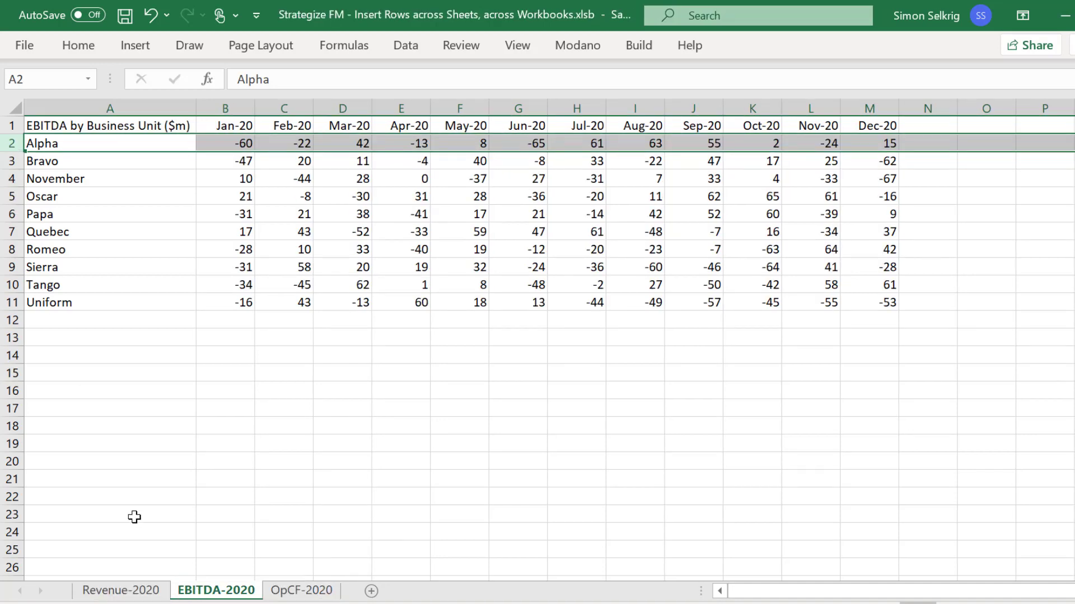
pyautogui.click(121, 590)
pyautogui.rightClick(109, 590)
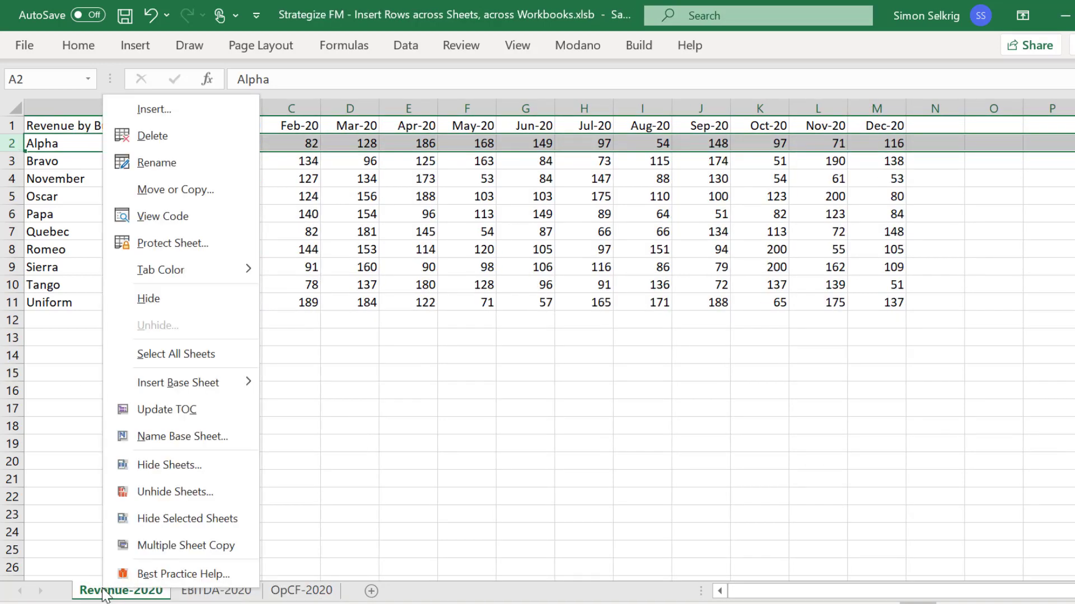
# View the Revenue-2020 code, maximize the VBA editor and insert a new Module1.
pyautogui.click(163, 217)
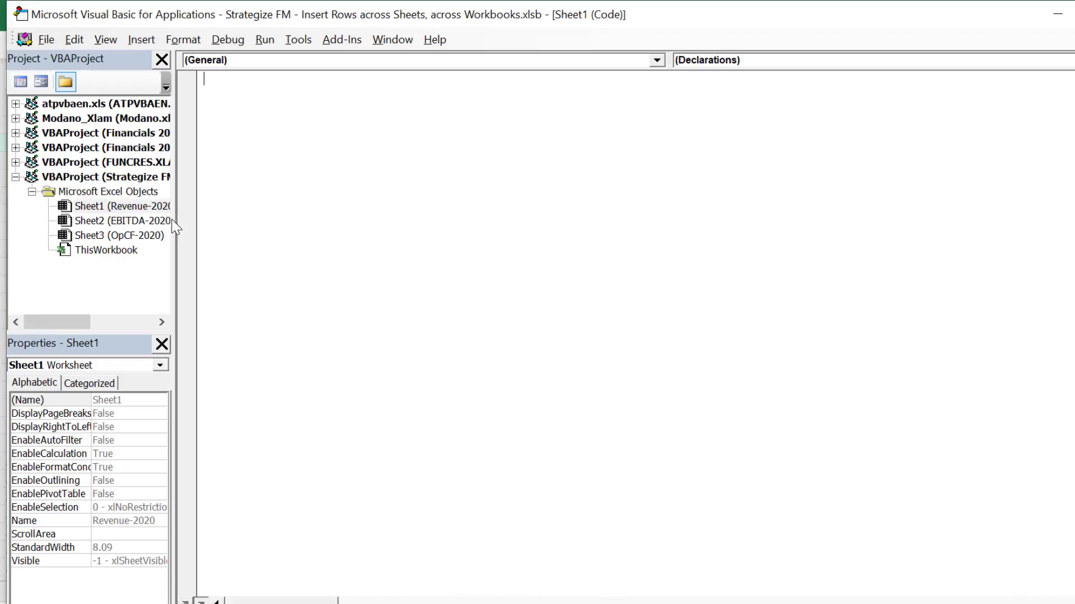
pyautogui.doubleClick(506, 20)
pyautogui.click(127, 34)
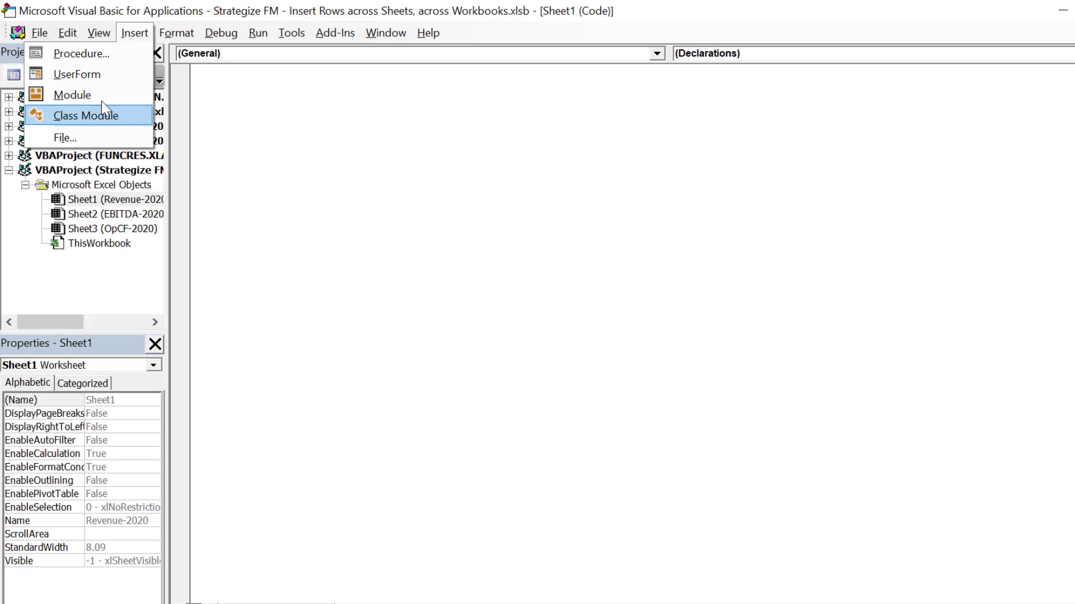
pyautogui.click(84, 94)
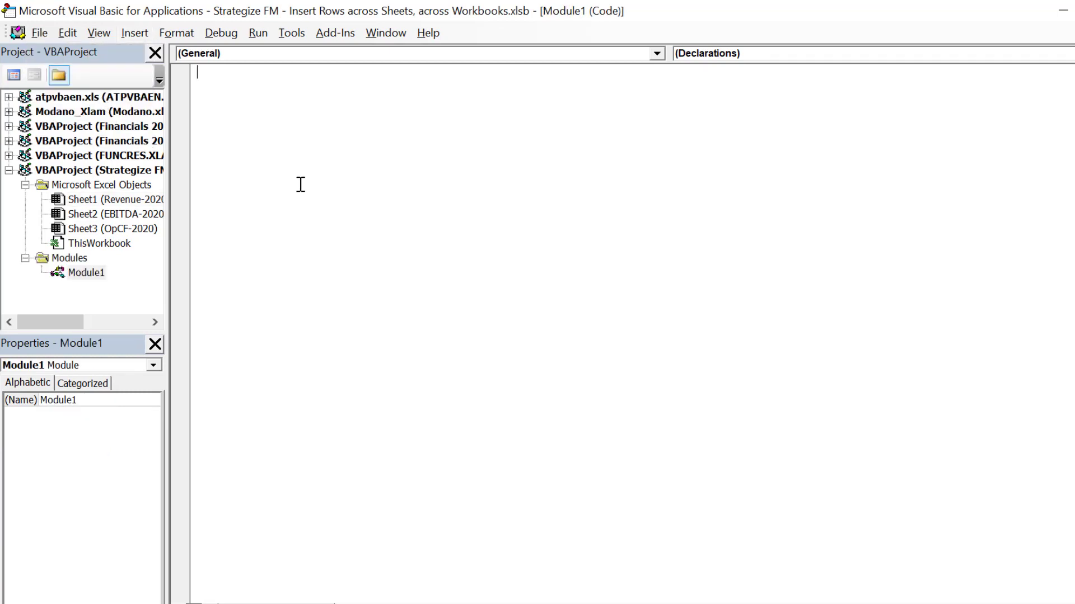
pyautogui.write("Option Explicit '")
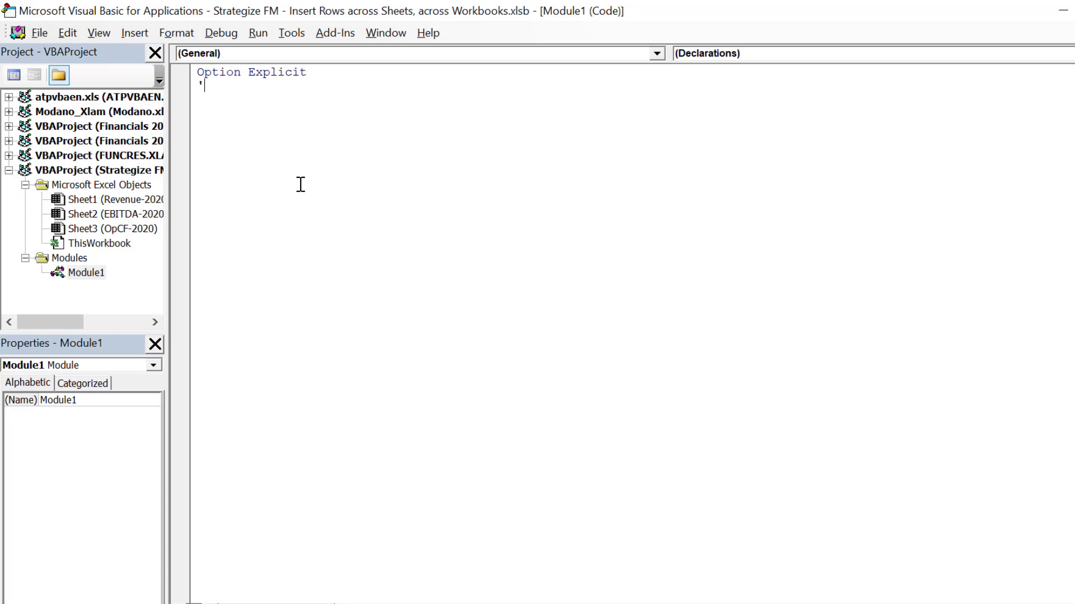
pyautogui.write('*********************************************')
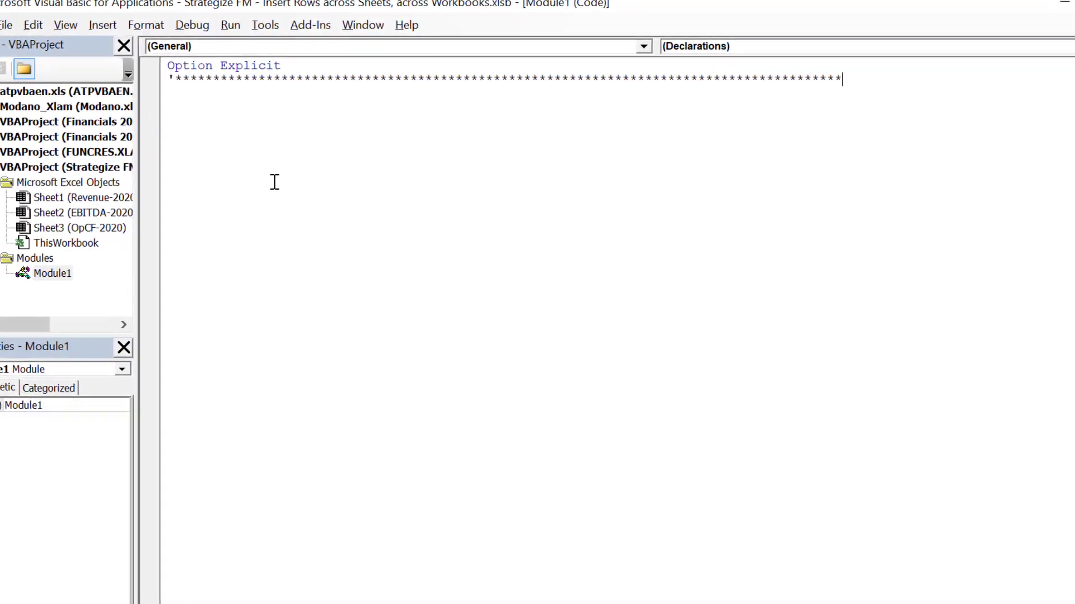
pyautogui.write('********************************************')
# Write the header's macro description and Strategize Financial Modelling Inc. copyright comment lines.
pyautogui.press('Return')
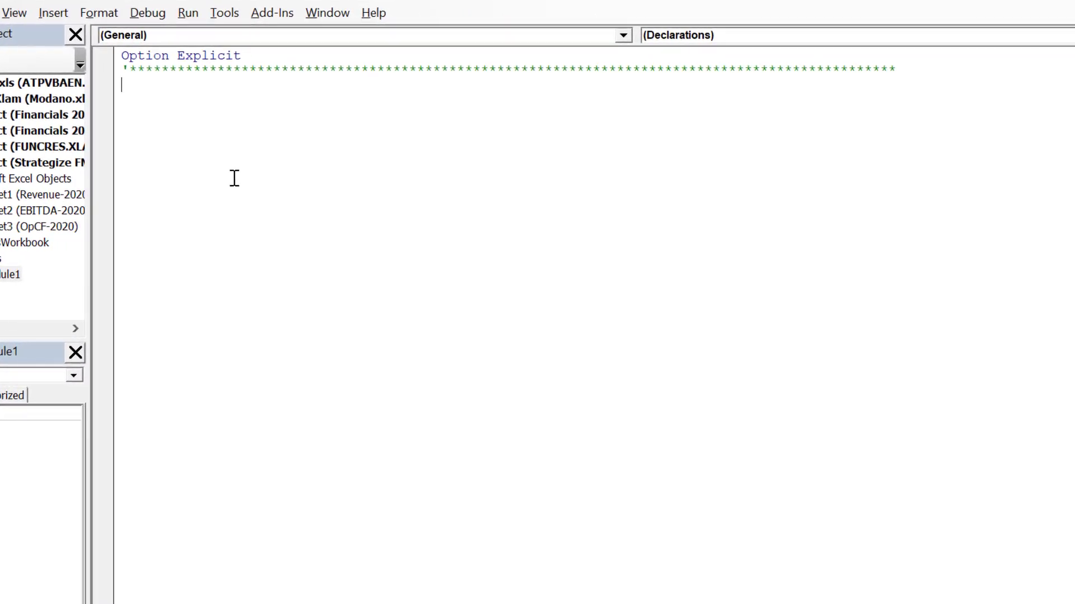
pyautogui.write("'")
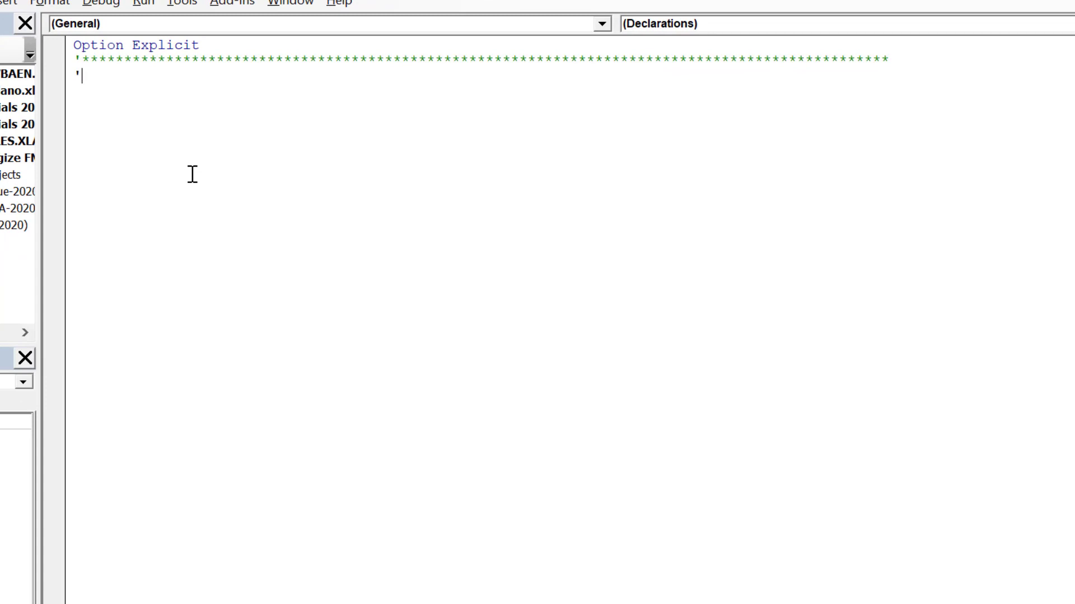
pyautogui.press('Return')
pyautogui.write("' ")
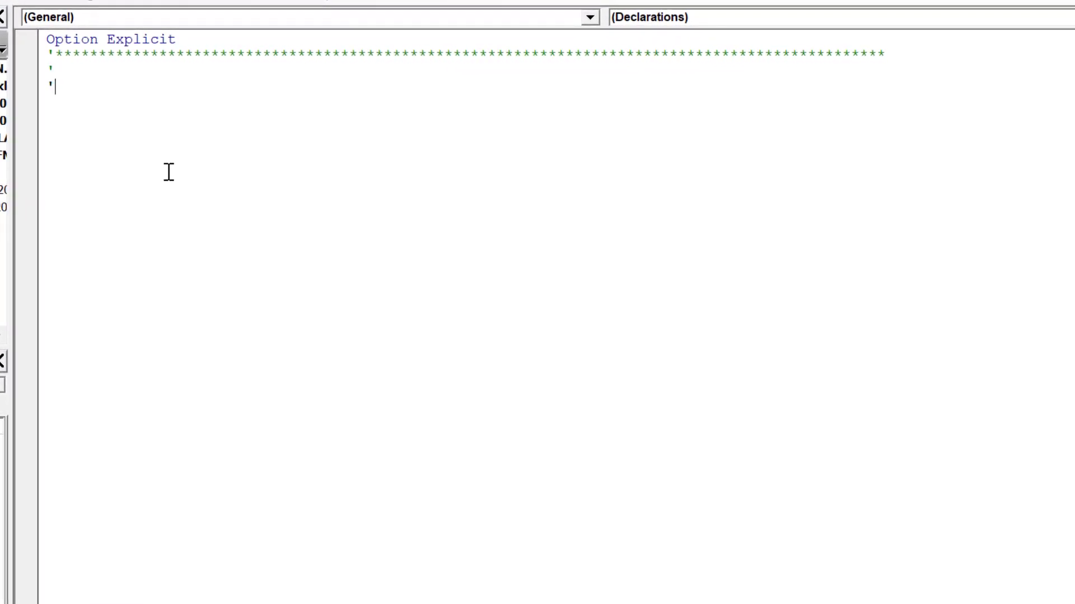
pyautogui.write('Macro t')
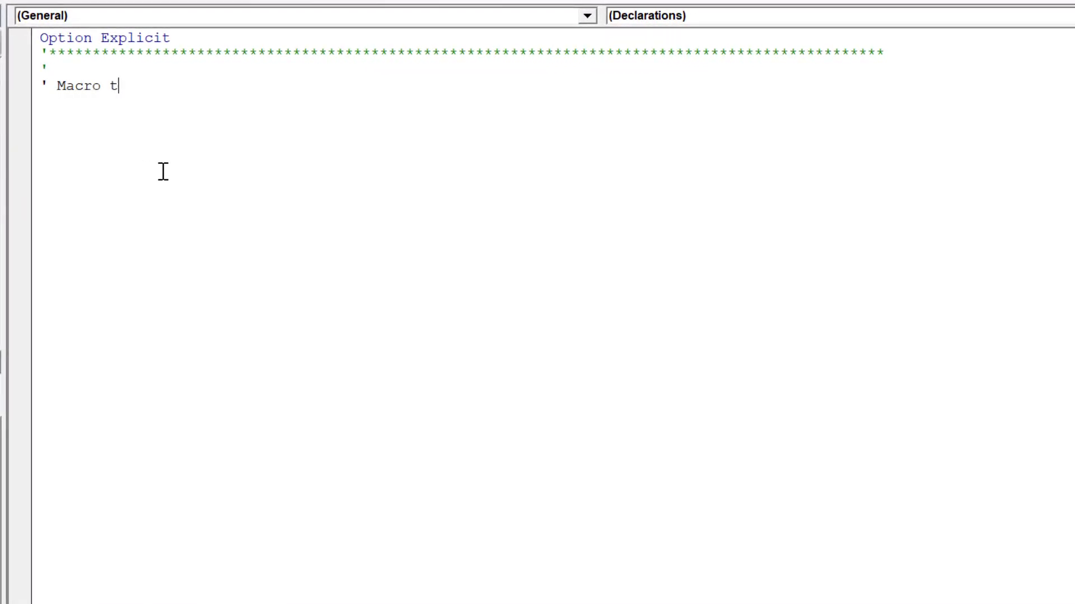
pyautogui.write('o insert r')
pyautogui.write('ows in')
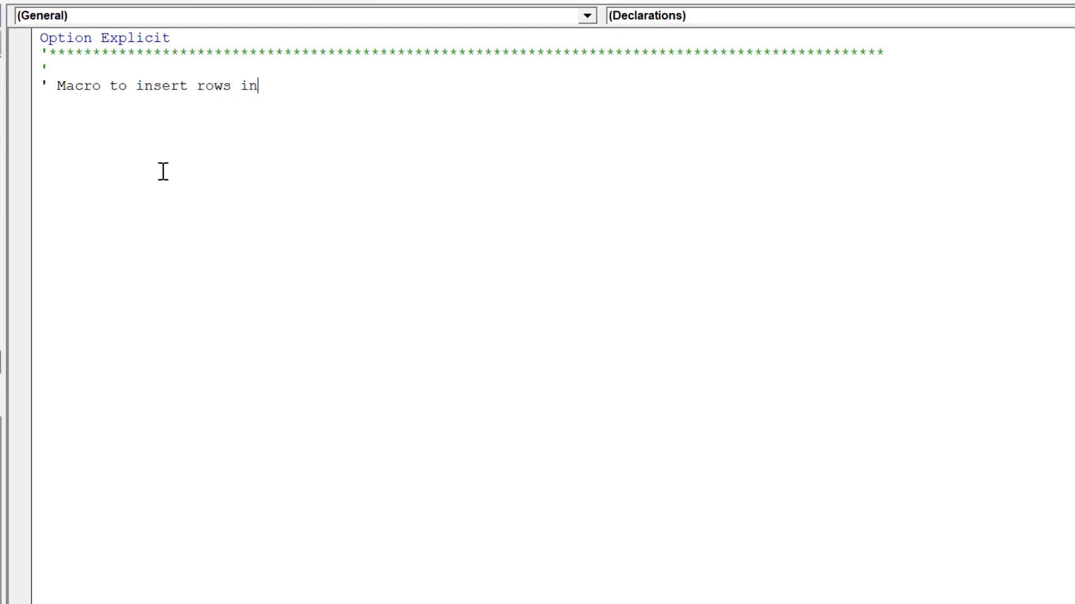
pyautogui.write(' the same loca')
pyautogui.write('tion across ')
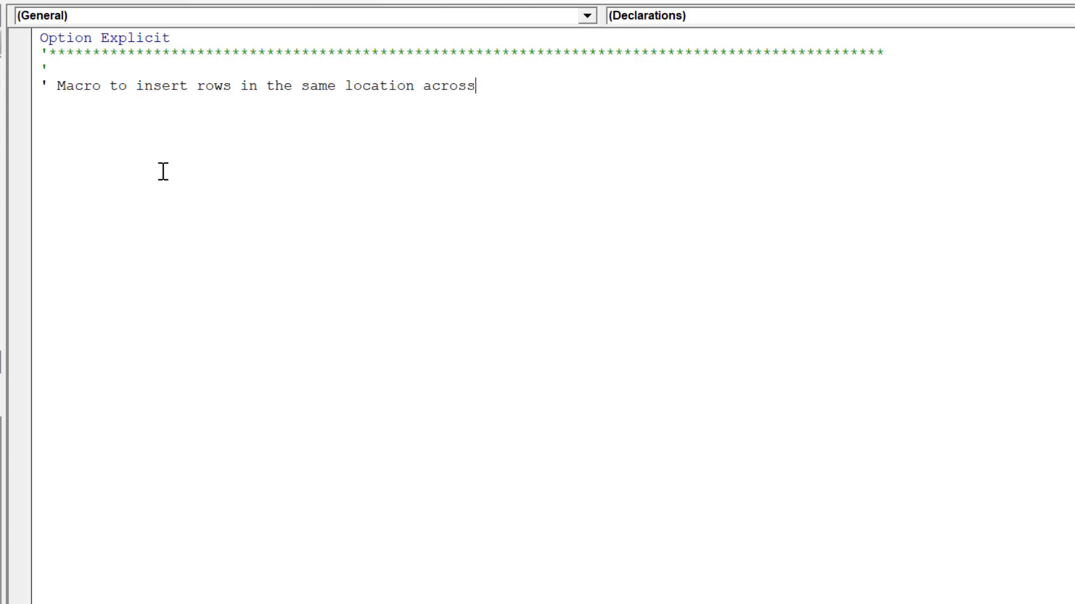
pyautogui.write('all worksh')
pyautogui.write('eets')
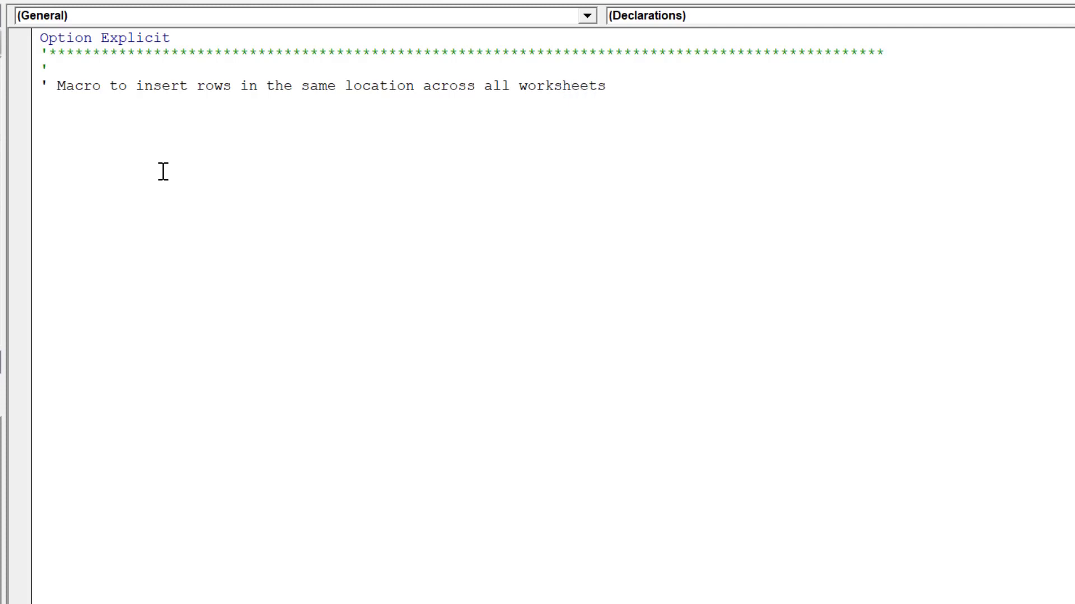
pyautogui.write(' in all open w')
pyautogui.write('orkbooks')
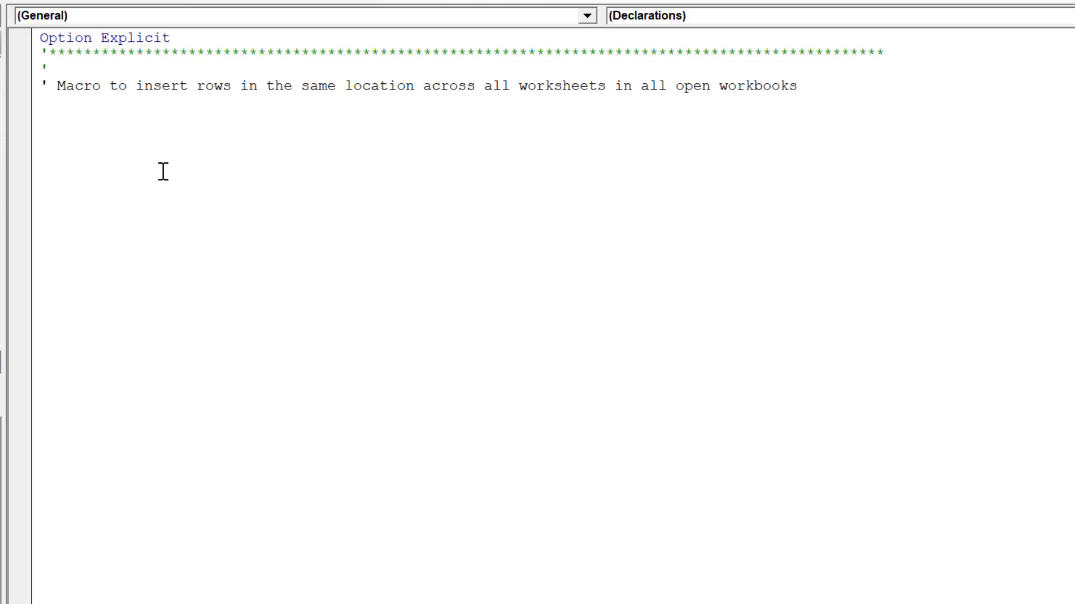
pyautogui.press('Return')
pyautogui.write("' (c) Strat")
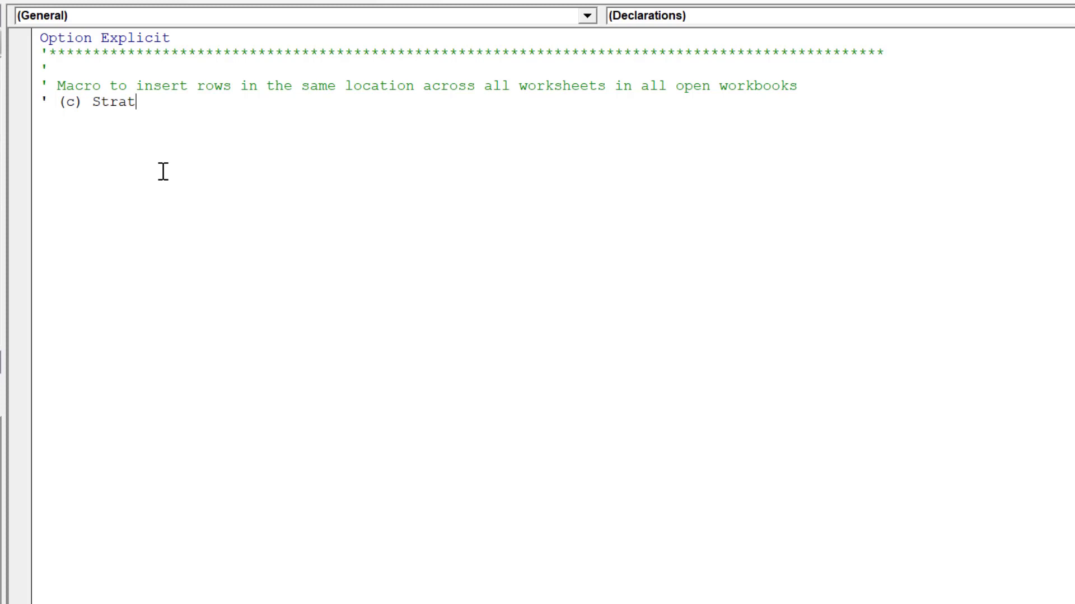
pyautogui.write('egize ')
pyautogui.write('Financial Modell')
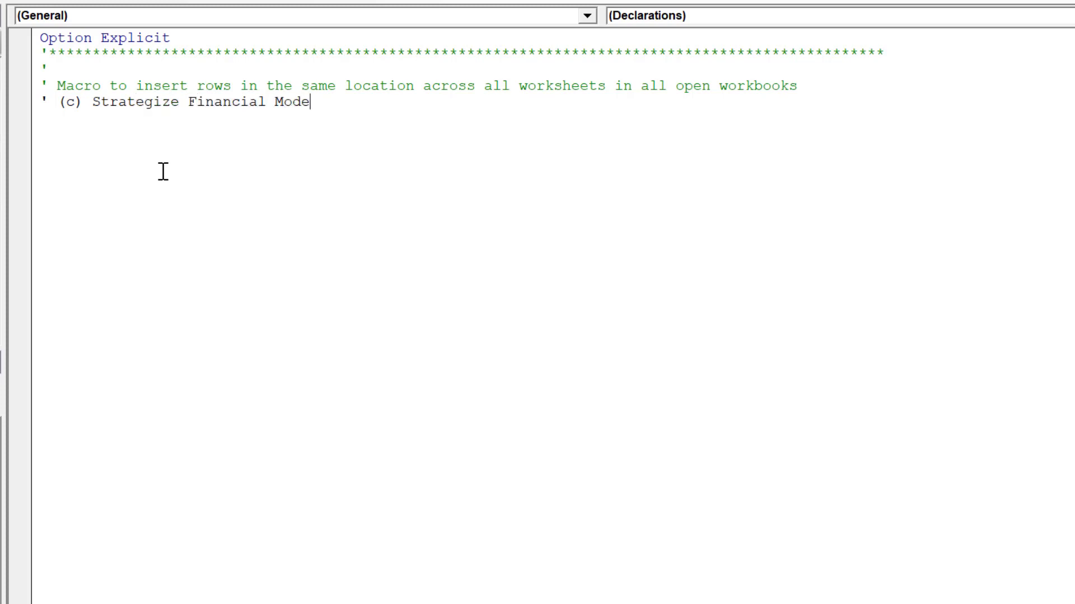
pyautogui.write('ing Inc.')
pyautogui.press('Return')
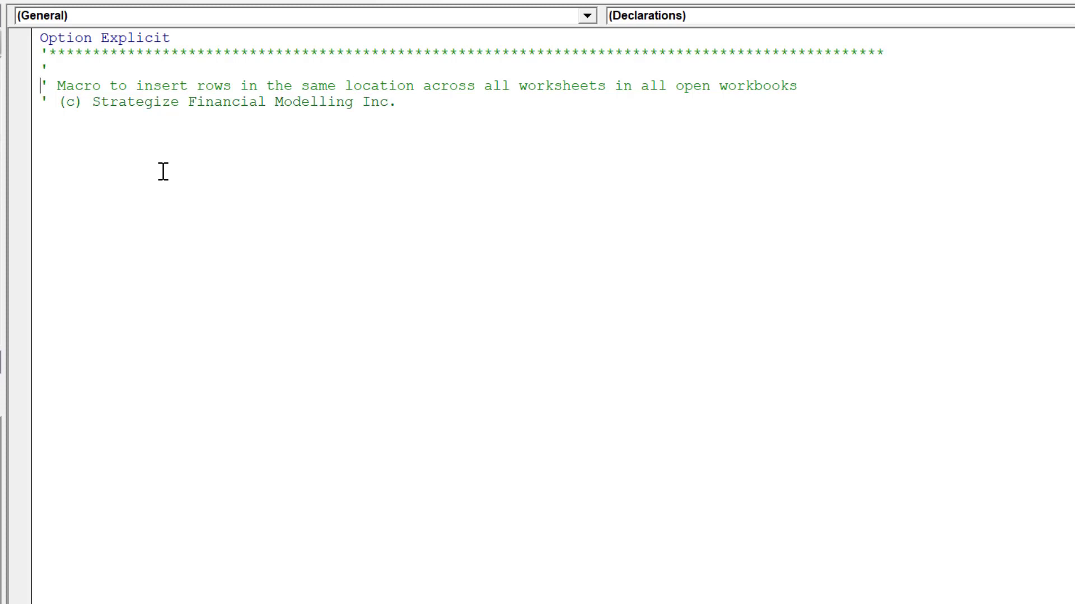
# Copy the asterisk border line and paste it as the header's closing border with a blank comment line.
pyautogui.hotkey('shift', 'End')
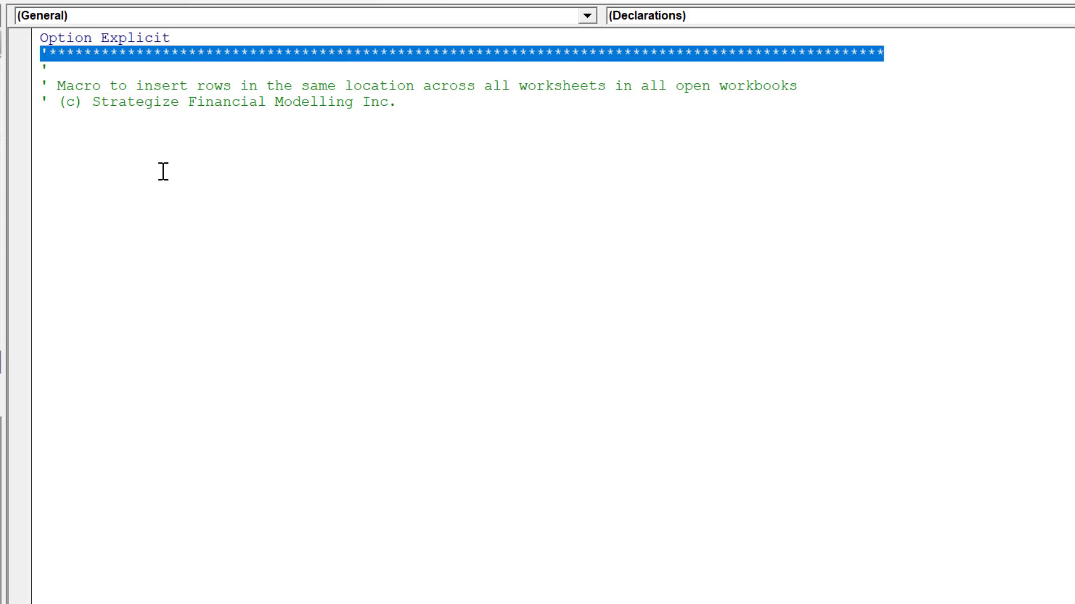
pyautogui.press('Down')
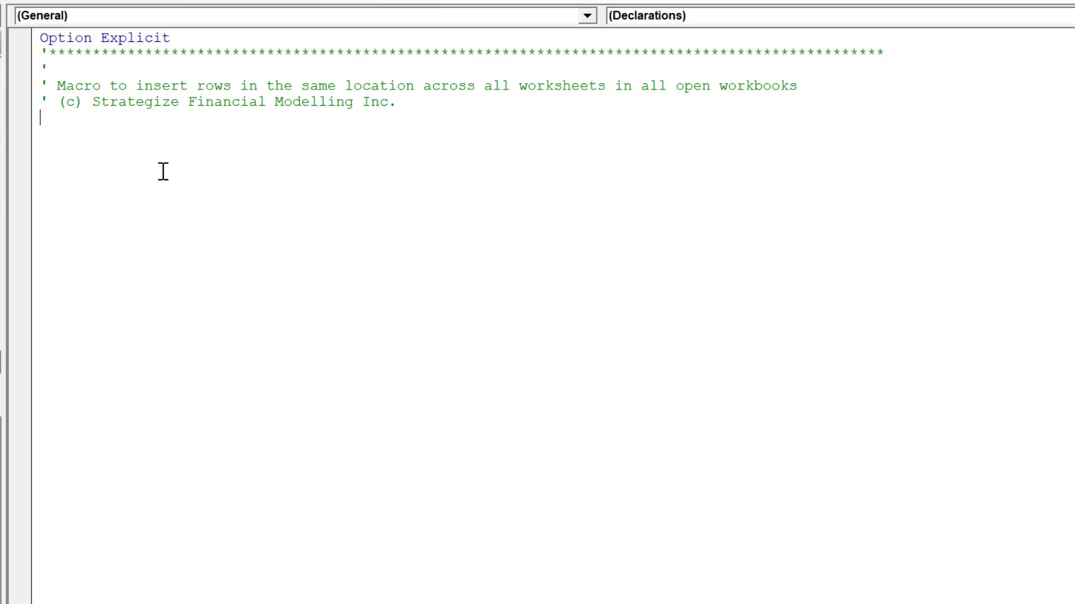
pyautogui.hotkey('ctrl', 'v')
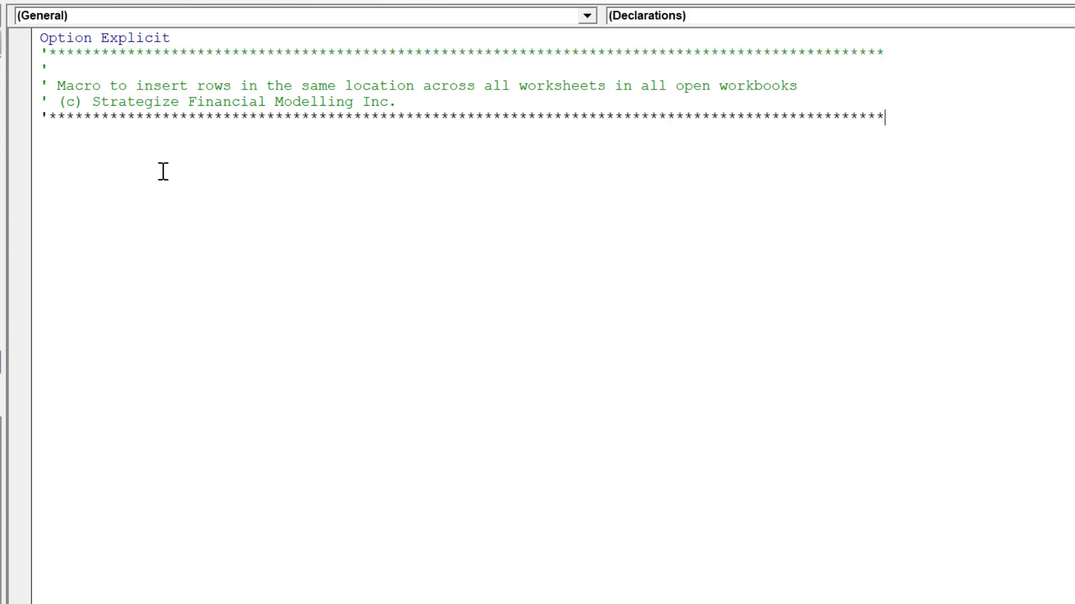
pyautogui.press('Return')
pyautogui.write('Sub in')
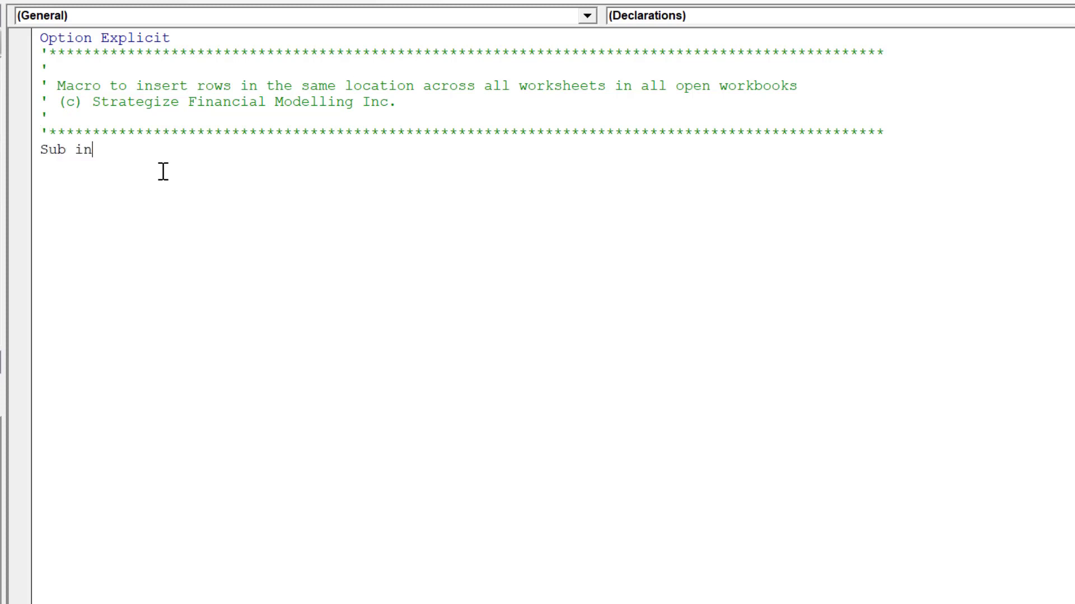
pyautogui.write('sertR')
pyautogui.write('owsSheetsWo')
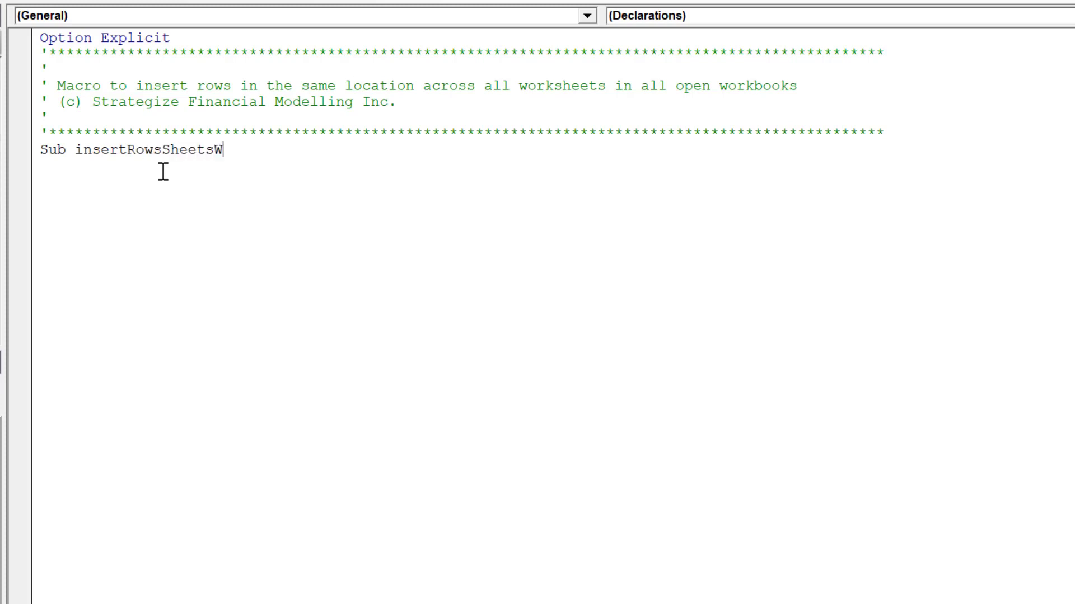
pyautogui.write('rkbooks')
# Declare Sub insertRowsSheetsWorkbooks with its End Sub and position inside the procedure.
pyautogui.press('Return')
pyautogui.press('Return')
pyautogui.press('Return')
pyautogui.press('Return')
pyautogui.press('Return')
pyautogui.press('Return')
pyautogui.press('Return')
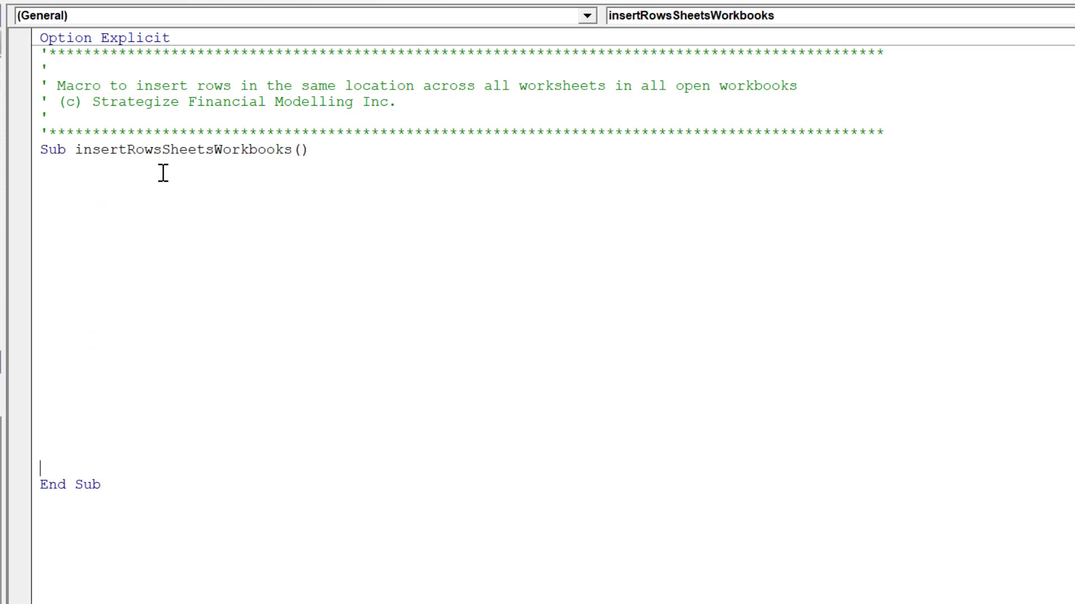
pyautogui.press('Return')
pyautogui.press('Return')
pyautogui.press('Return')
pyautogui.press('Return')
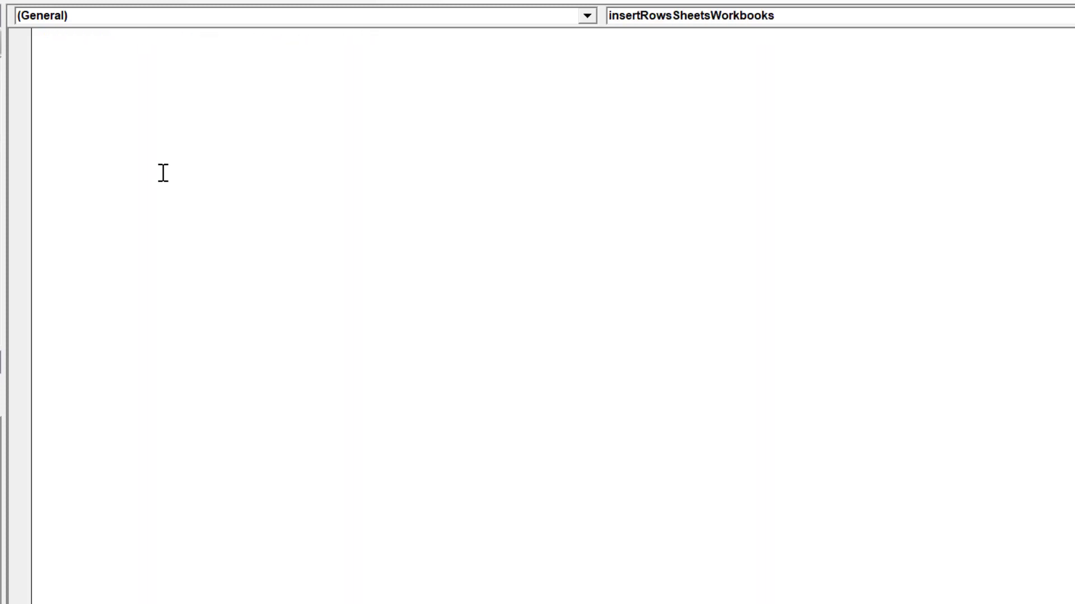
pyautogui.hotkey('ctrl', 'Home')
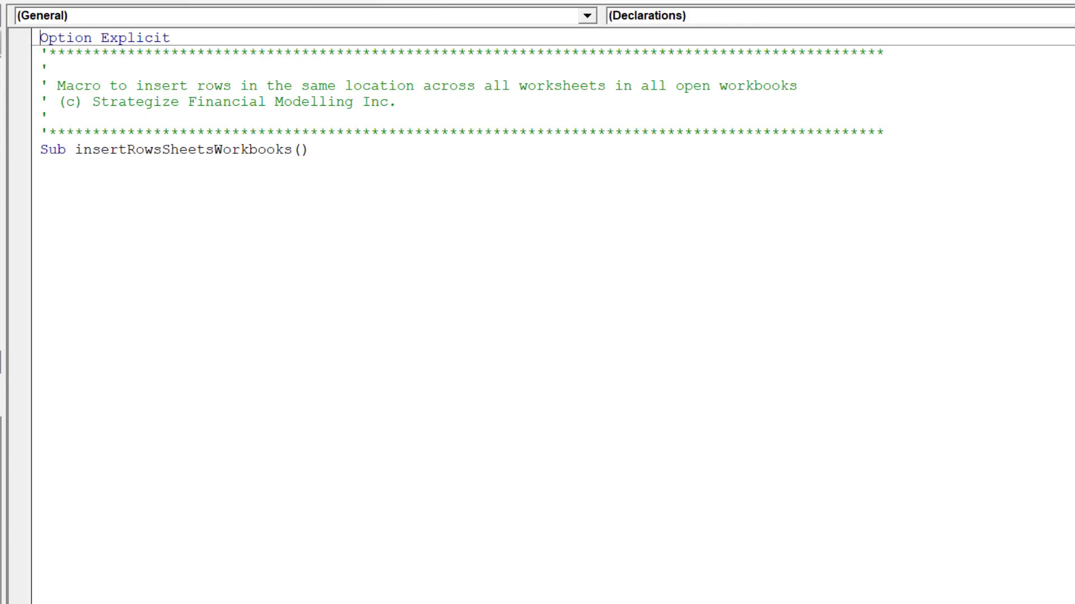
pyautogui.scroll(-1, 538, 252)
pyautogui.scroll(-1, 538, 252)
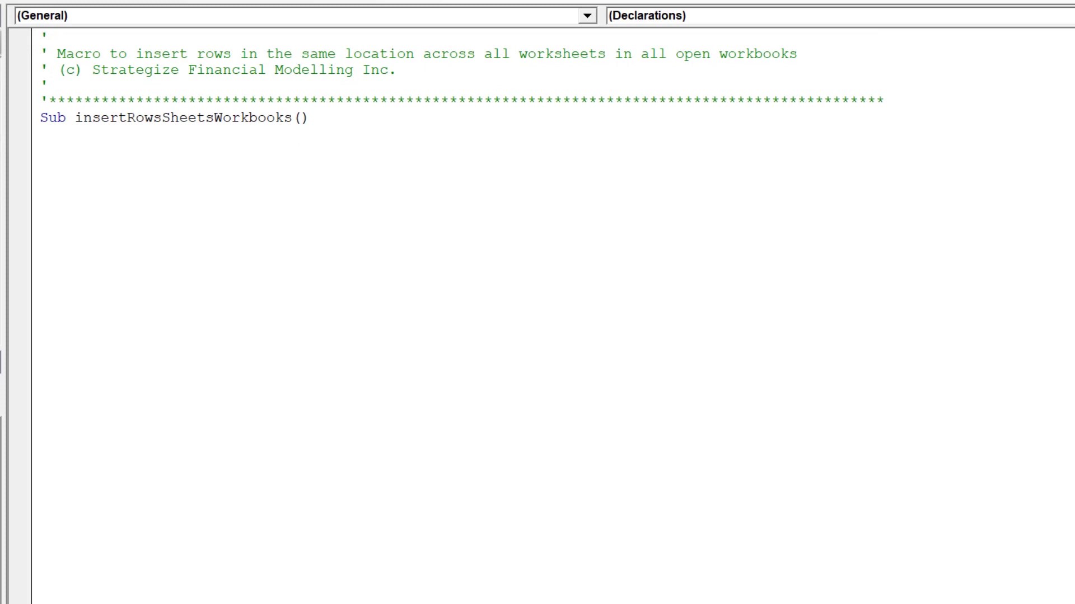
pyautogui.click(54, 156)
pyautogui.write("'")
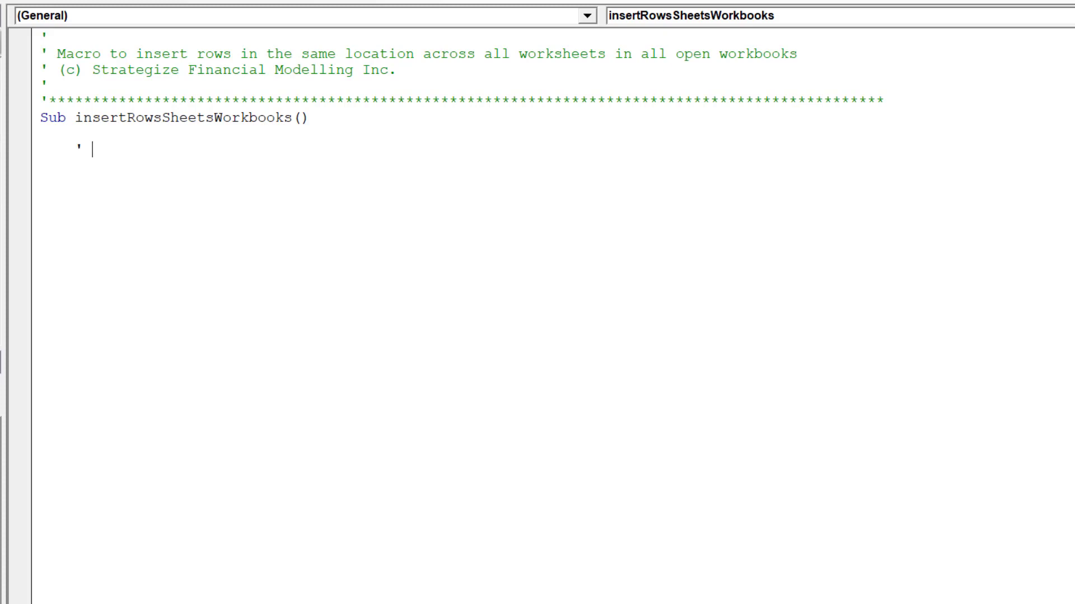
pyautogui.write('Disable E')
pyautogui.write('xcel proper')
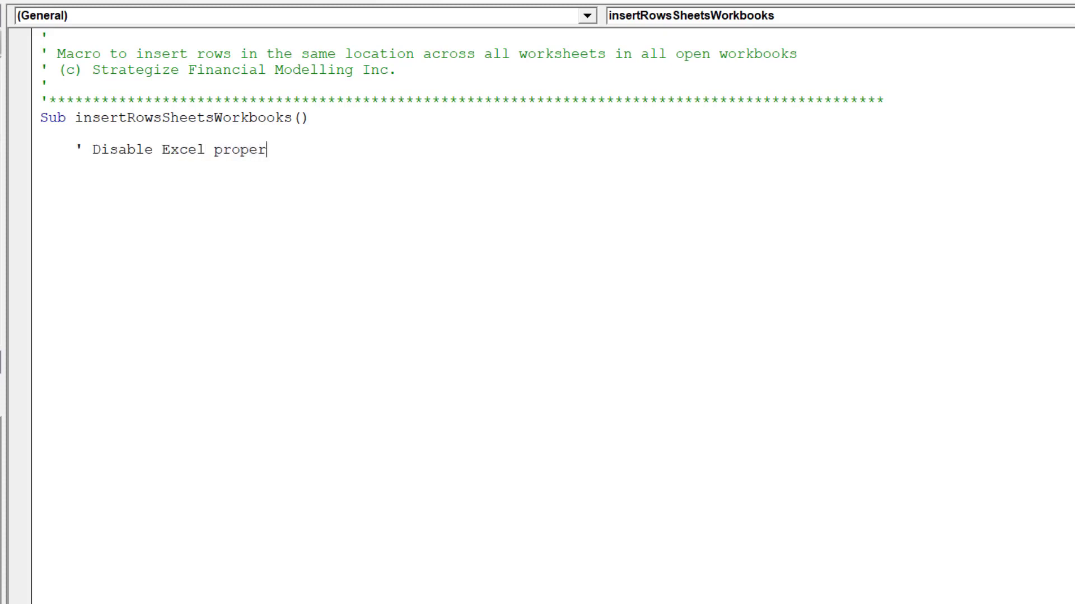
pyautogui.write('ties before ')
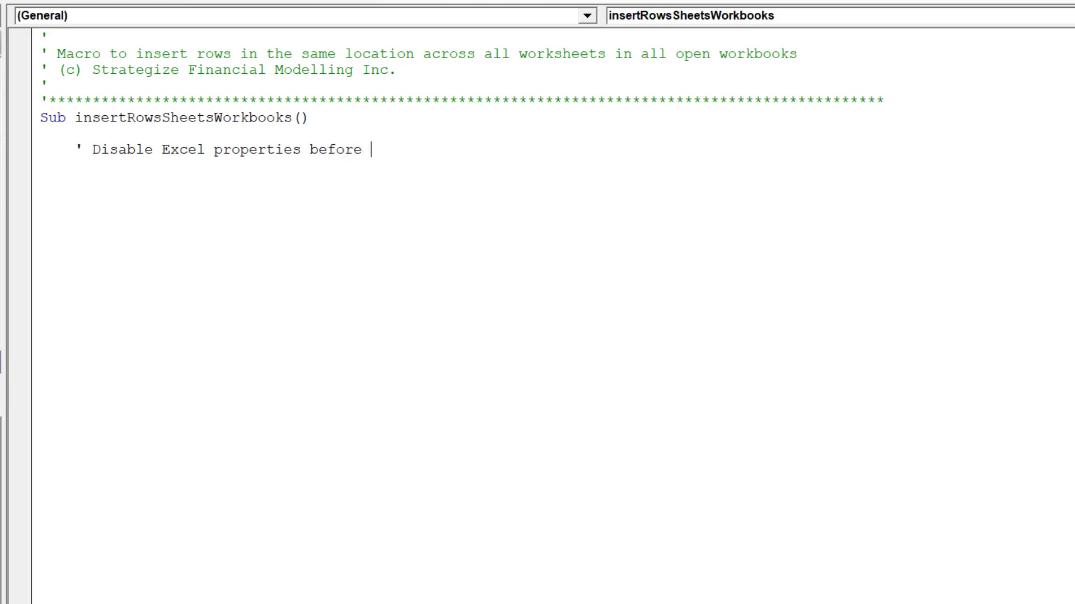
pyautogui.write('macro runs')
# Start a With Application block and set Calculation to manual.
pyautogui.press('Return')
pyautogui.write('W')
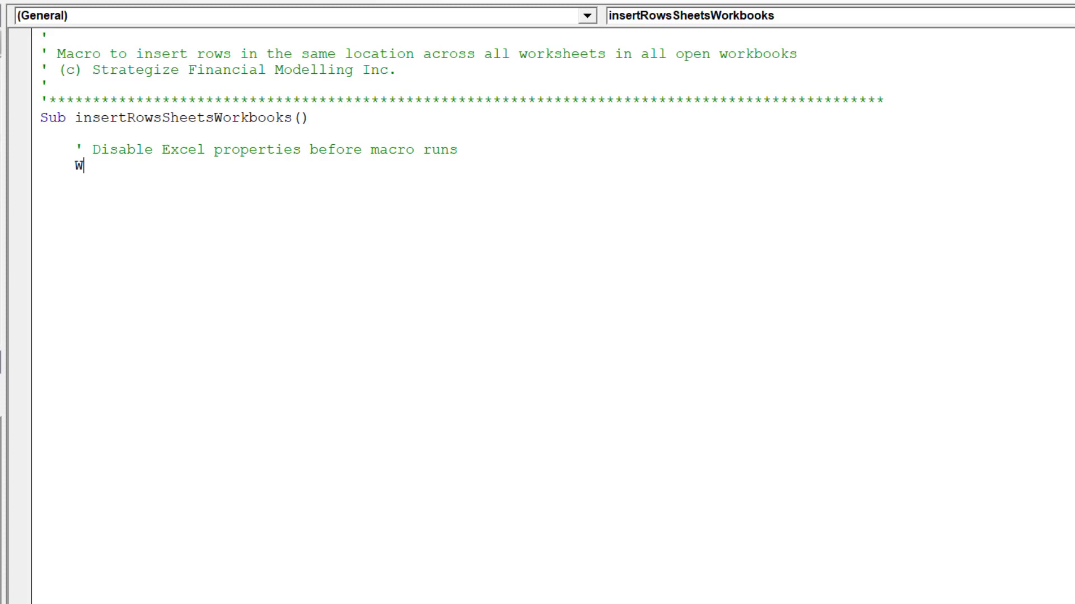
pyautogui.write('ith application')
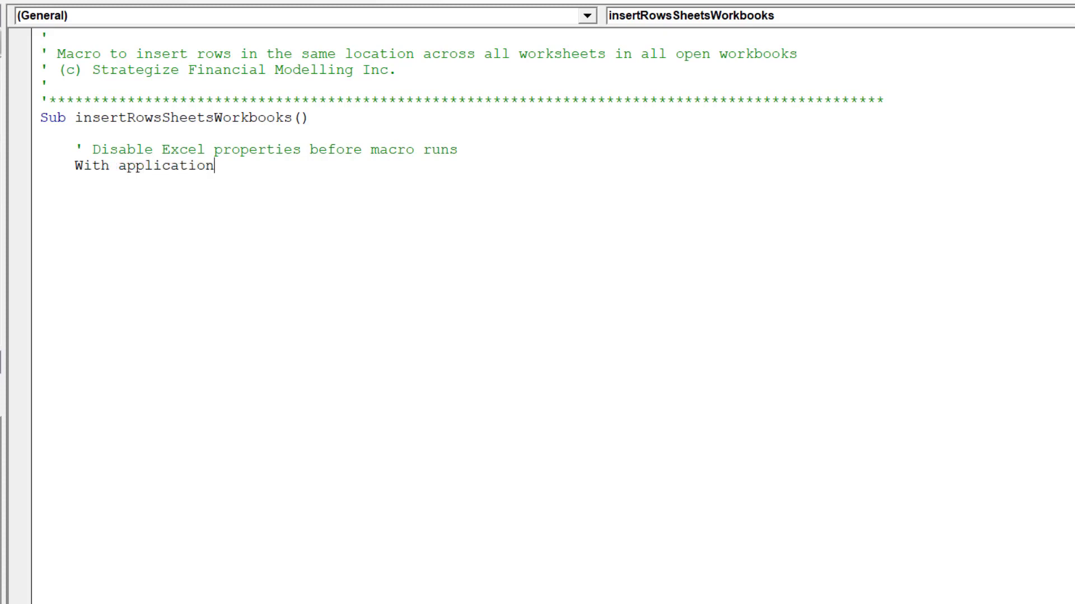
pyautogui.press('Return')
pyautogui.press('Tab')
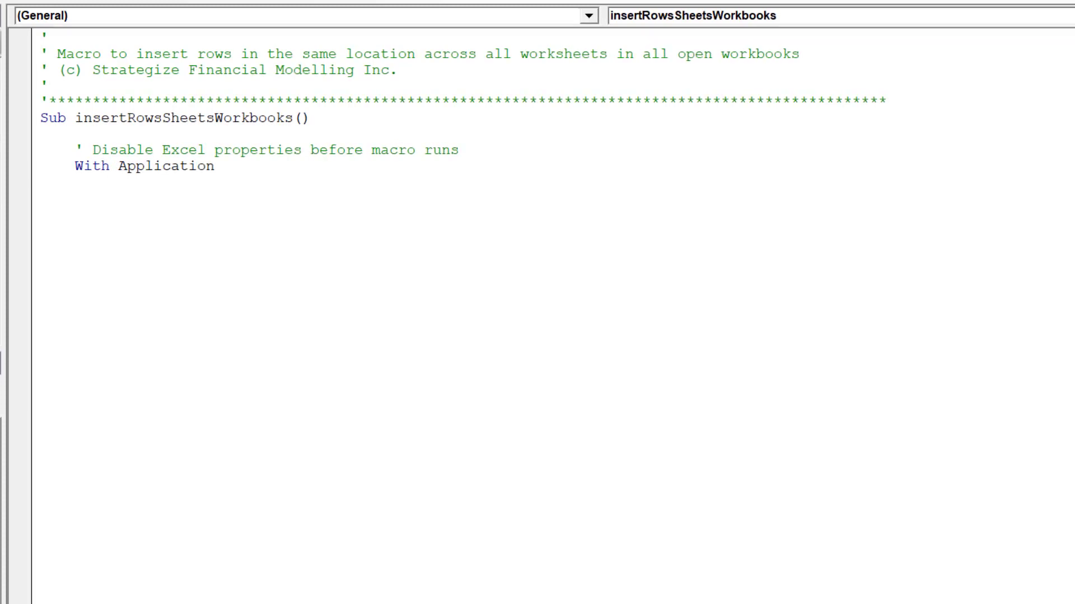
pyautogui.write('.cal')
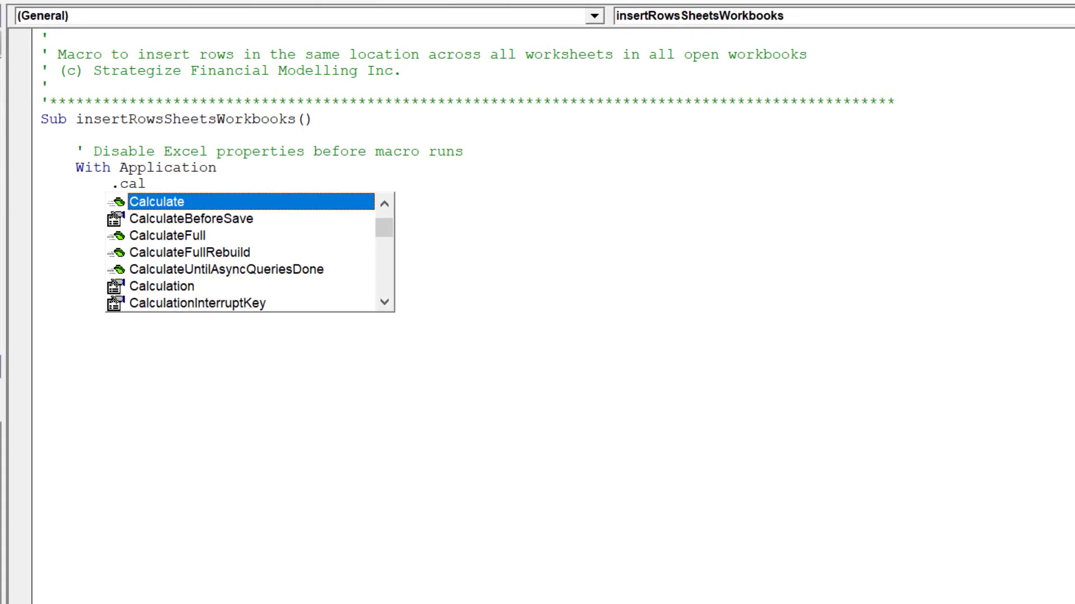
pyautogui.press('Down')
pyautogui.press('Down')
pyautogui.press('Down')
pyautogui.press('Down')
pyautogui.press('Tab')
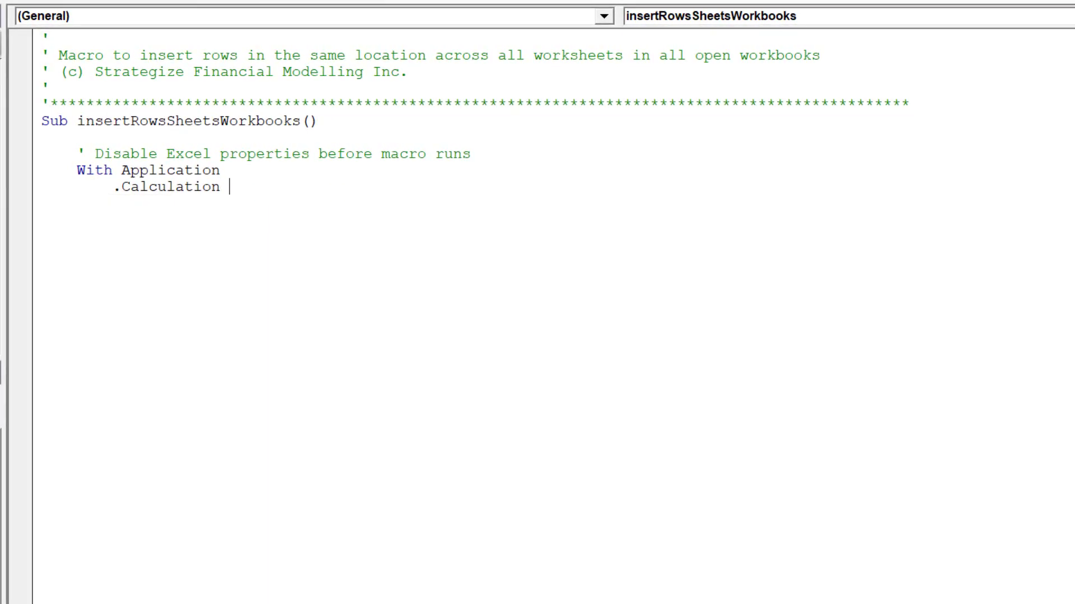
pyautogui.write('=')
pyautogui.press('Down')
pyautogui.press('Down')
pyautogui.press('Tab')
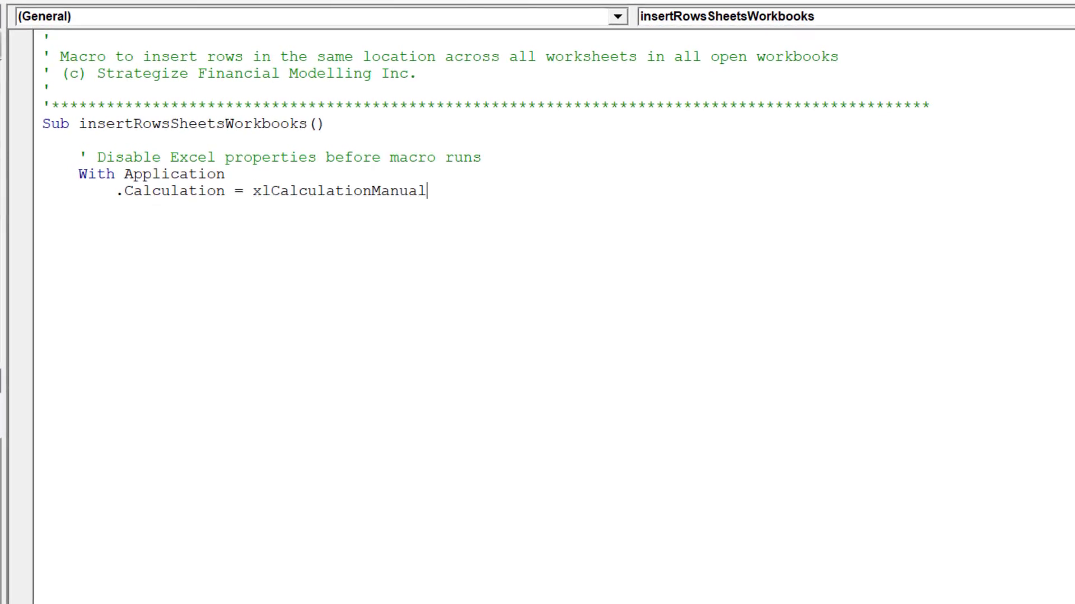
pyautogui.press('Return')
pyautogui.write('.en')
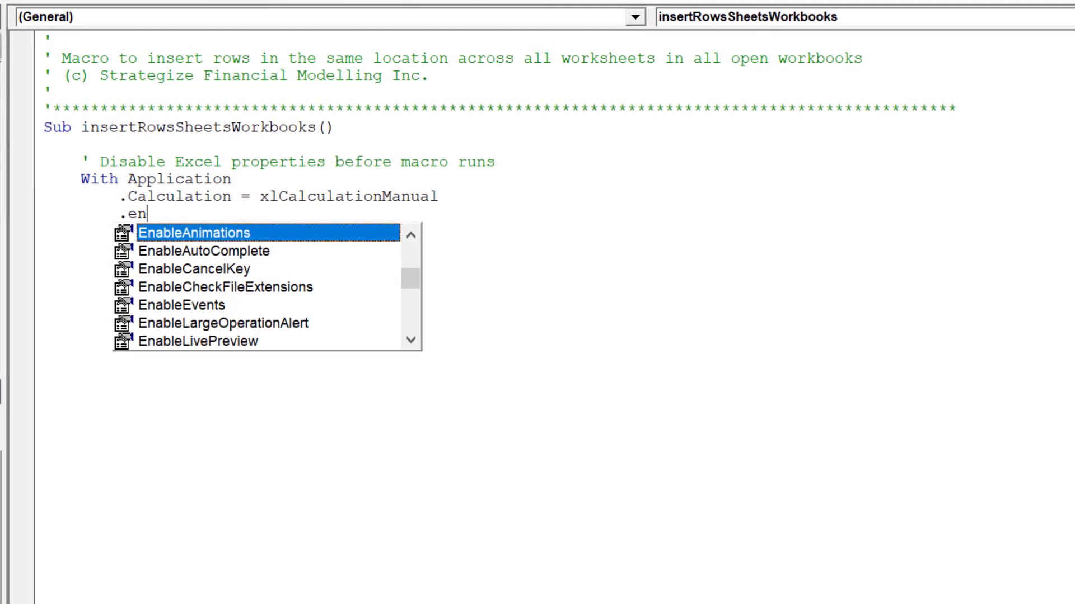
# Set EnableEvents and ScreenUpdating to False inside the block.
pyautogui.press('Down')
pyautogui.press('Down')
pyautogui.press('Down')
pyautogui.press('Down')
pyautogui.press('Tab')
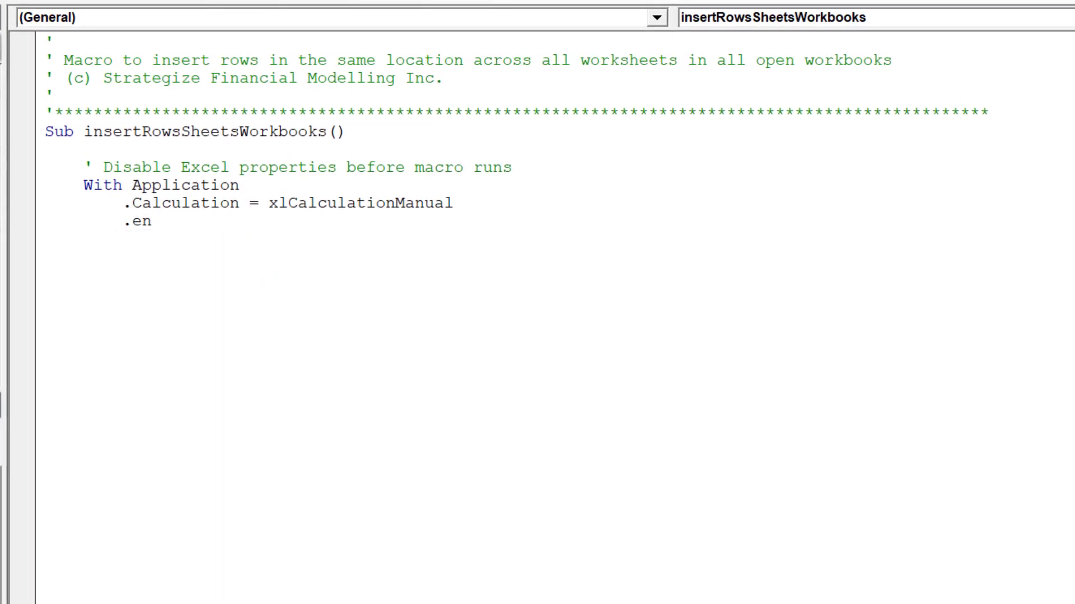
pyautogui.write('=')
pyautogui.press('Down')
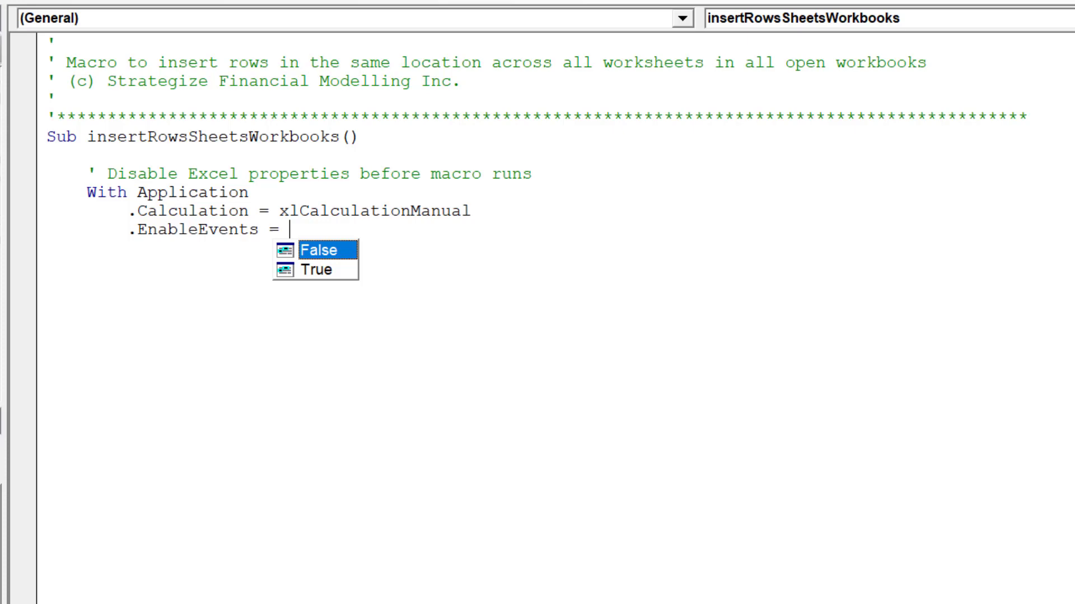
pyautogui.press('Tab')
pyautogui.press('Return')
pyautogui.write('.s')
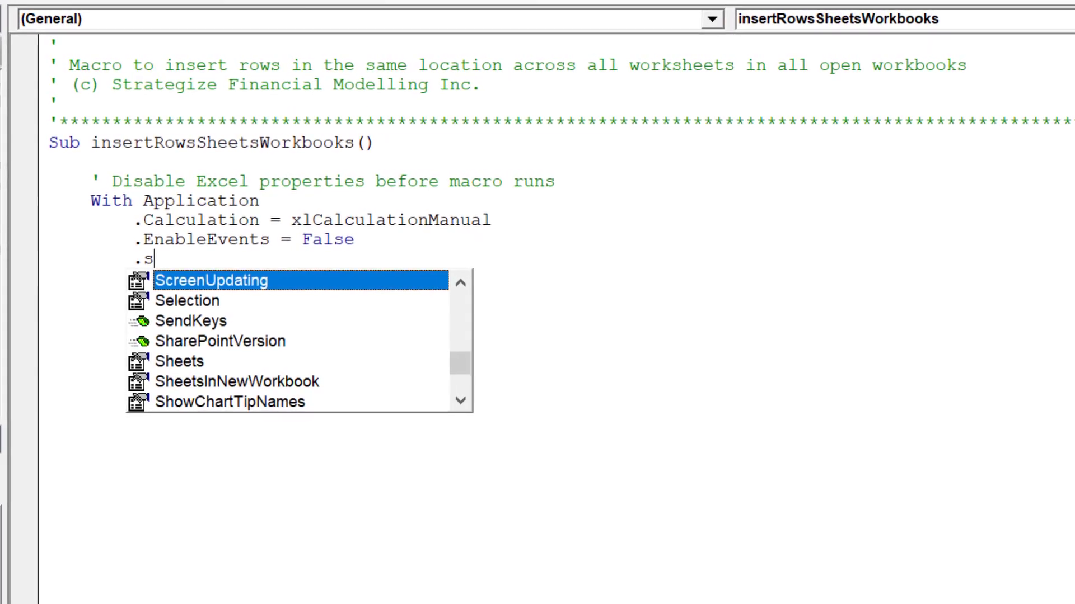
pyautogui.write('c')
pyautogui.press('Tab')
pyautogui.write('=')
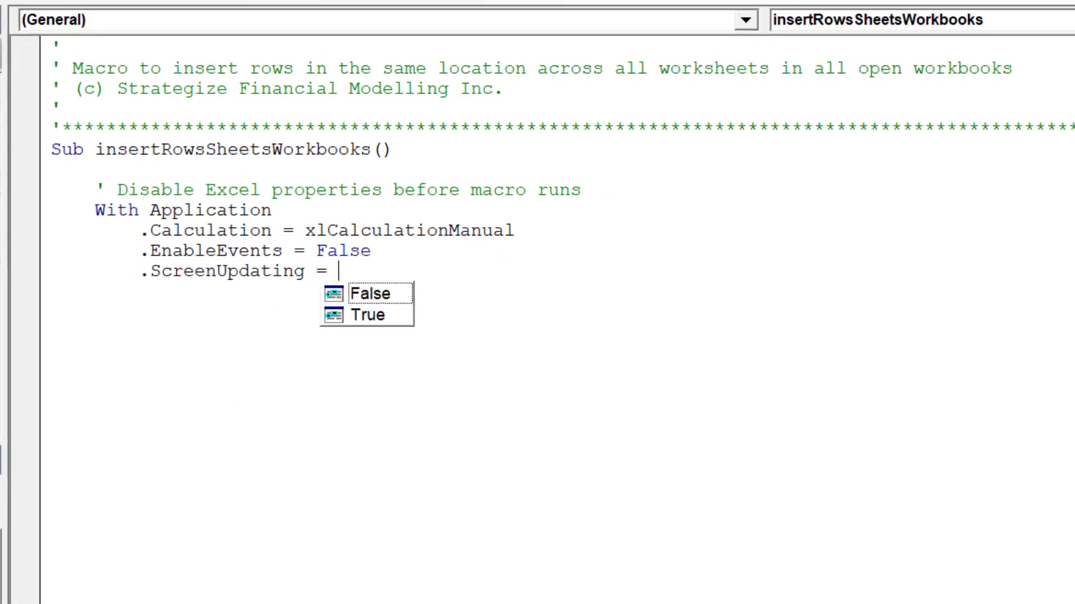
pyautogui.press('Down')
pyautogui.press('Tab')
# Close the Application block with End With and start an indented line below.
pyautogui.press('Return')
pyautogui.press('BackSpace')
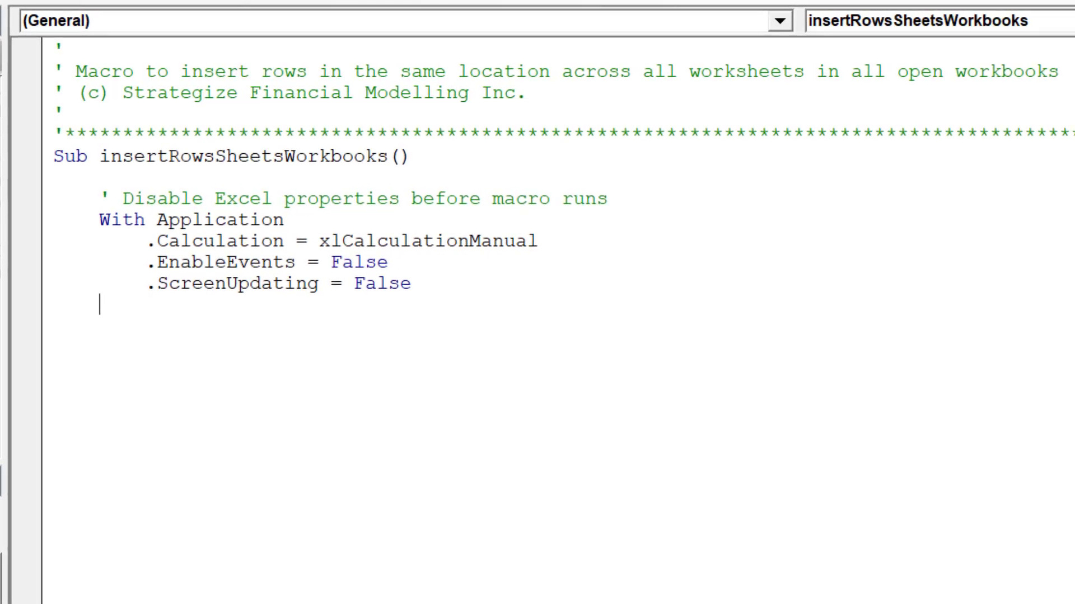
pyautogui.write('End with')
pyautogui.press('Return')
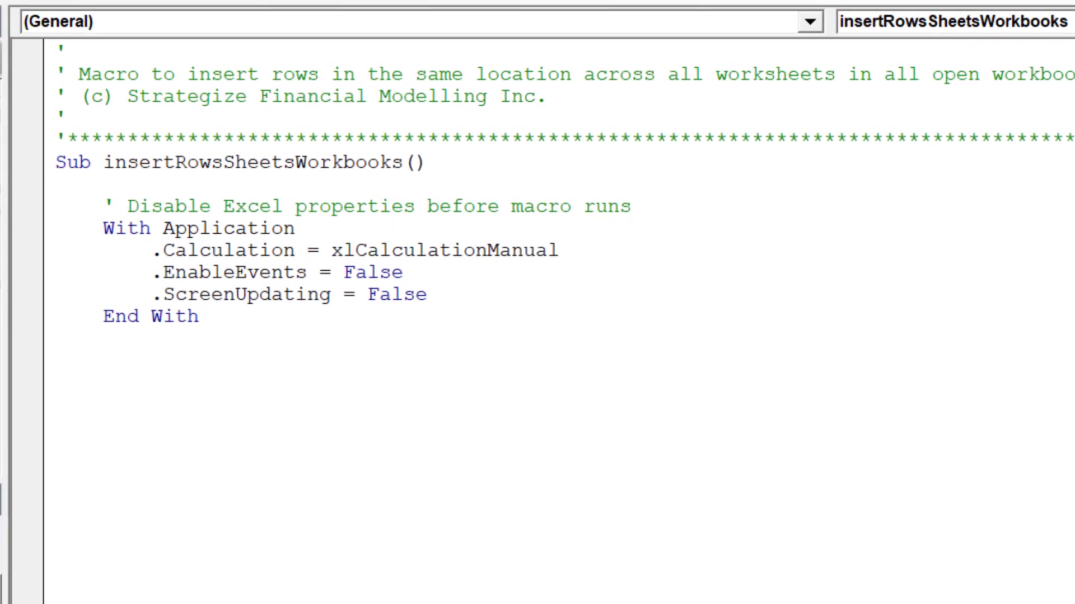
pyautogui.press('Return')
pyautogui.press('Tab')
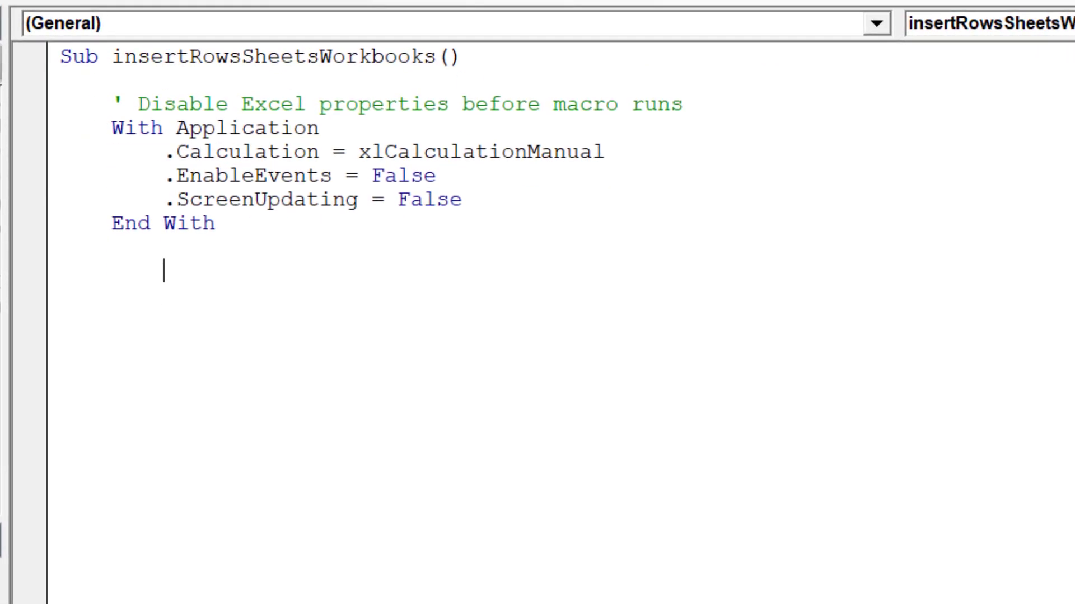
pyautogui.write("' ")
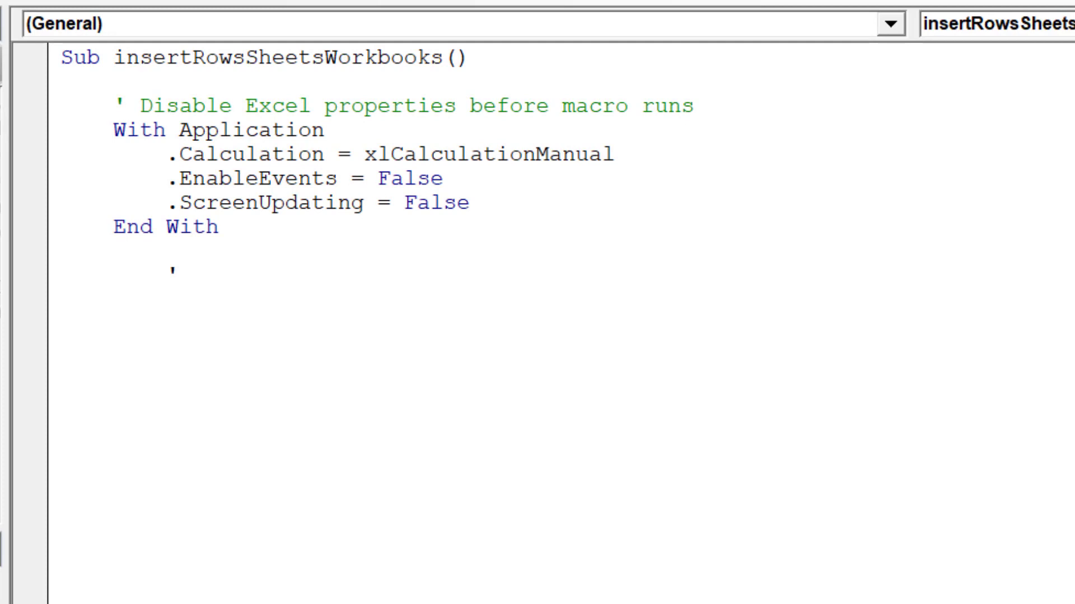
pyautogui.write('Declare ')
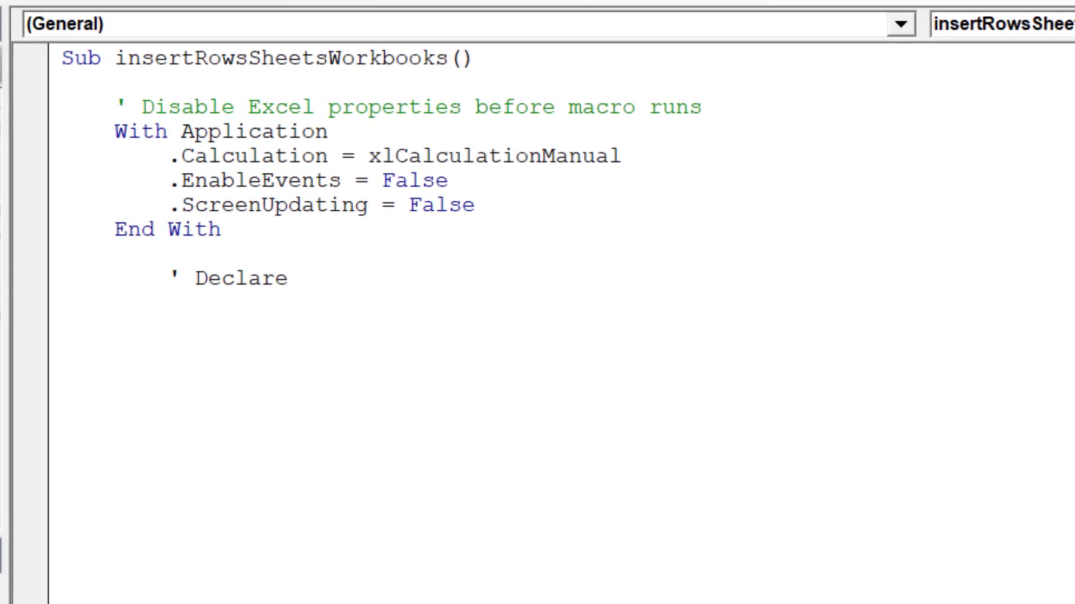
pyautogui.write('object vari')
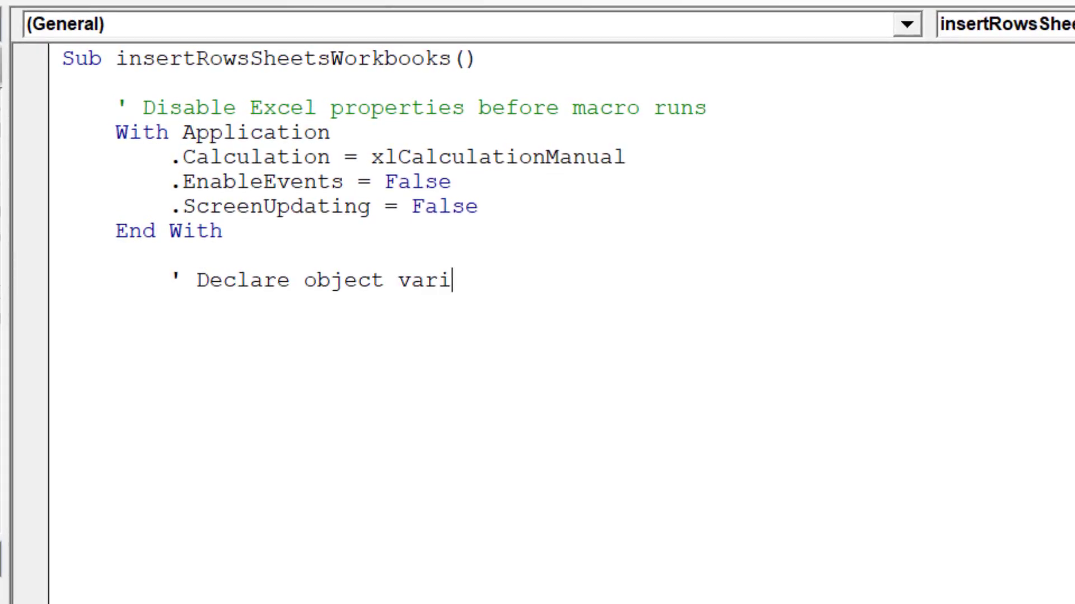
pyautogui.write('ables')
# Declare ws As Worksheet, iCountRows As Integer and wb As Workbook under the comment.
pyautogui.press('Return')
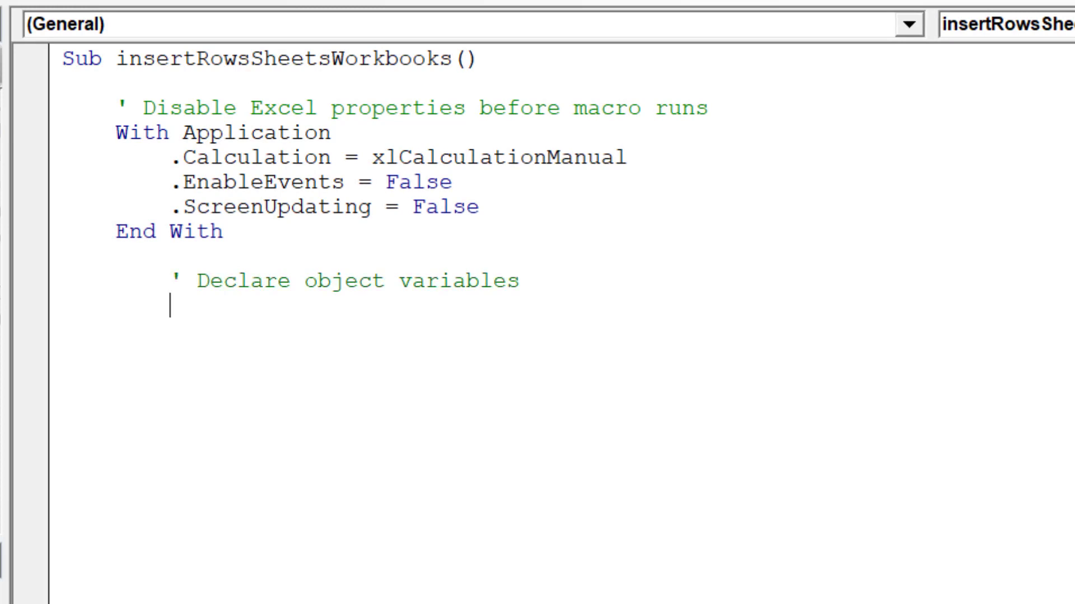
pyautogui.write('Dim w')
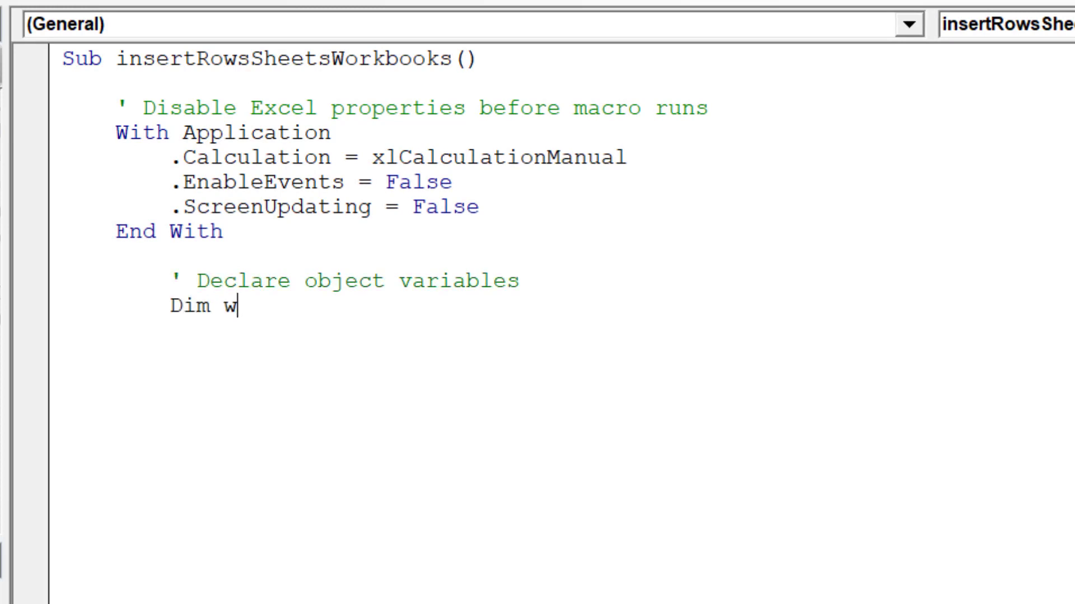
pyautogui.write('s as wor')
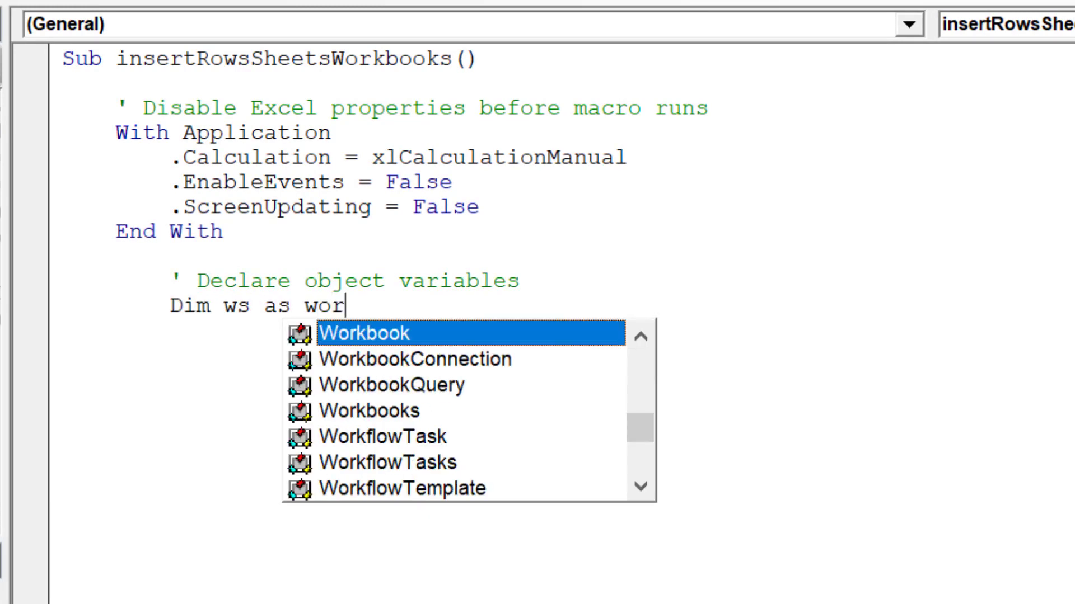
pyautogui.write('ks')
pyautogui.press('Tab')
pyautogui.write(', ')
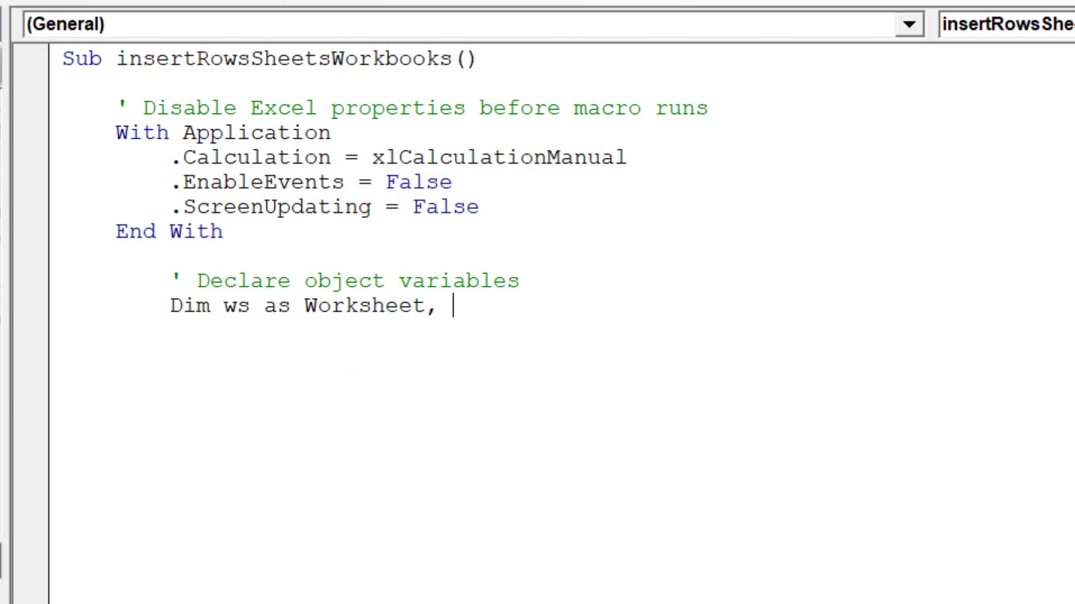
pyautogui.write('i C')
pyautogui.press('BackSpace')
pyautogui.press('BackSpace')
pyautogui.write('CountRows ')
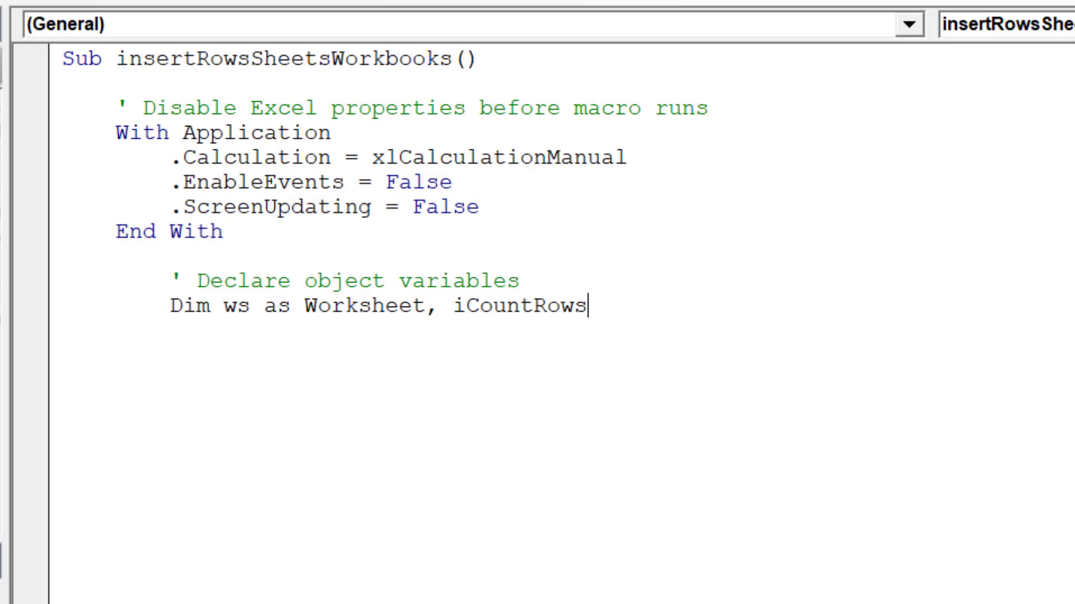
pyautogui.write('as in')
pyautogui.press('Tab')
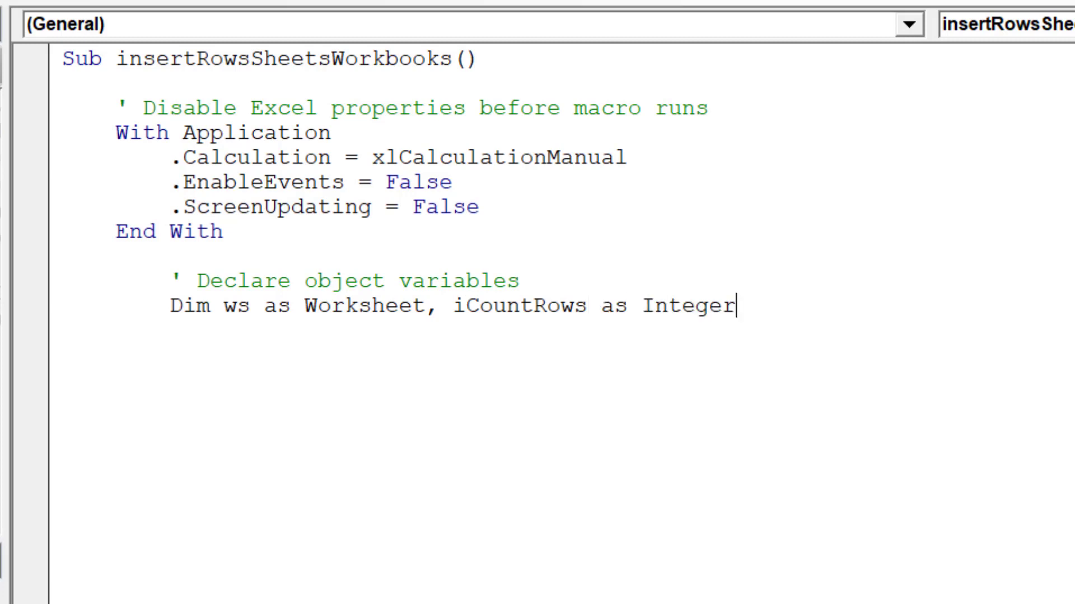
pyautogui.write('wb ')
pyautogui.write('as wo')
pyautogui.press('Tab')
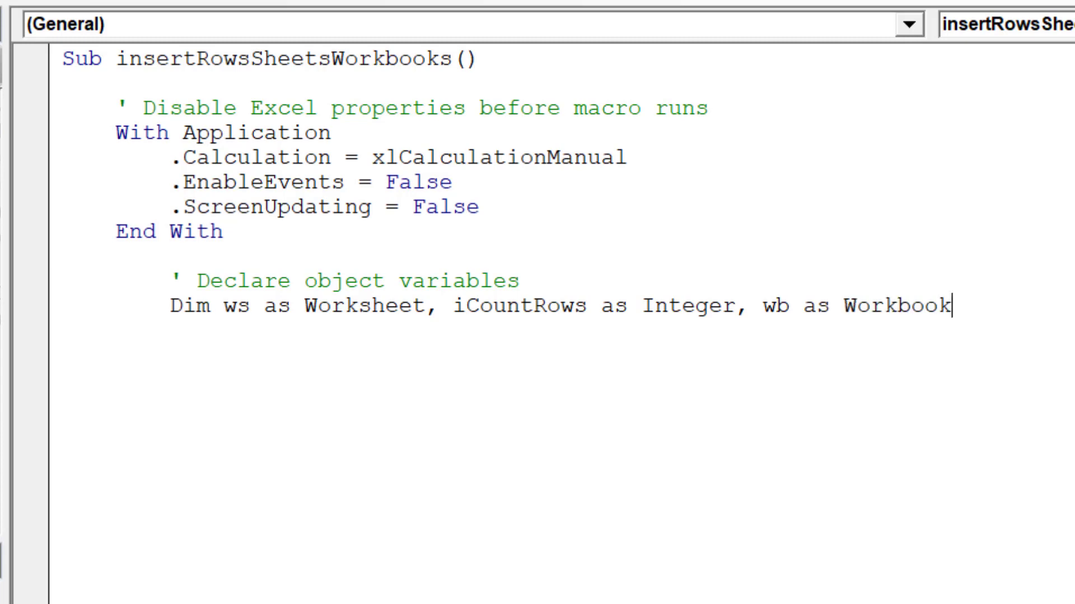
pyautogui.press('Return')
pyautogui.write('Dim')
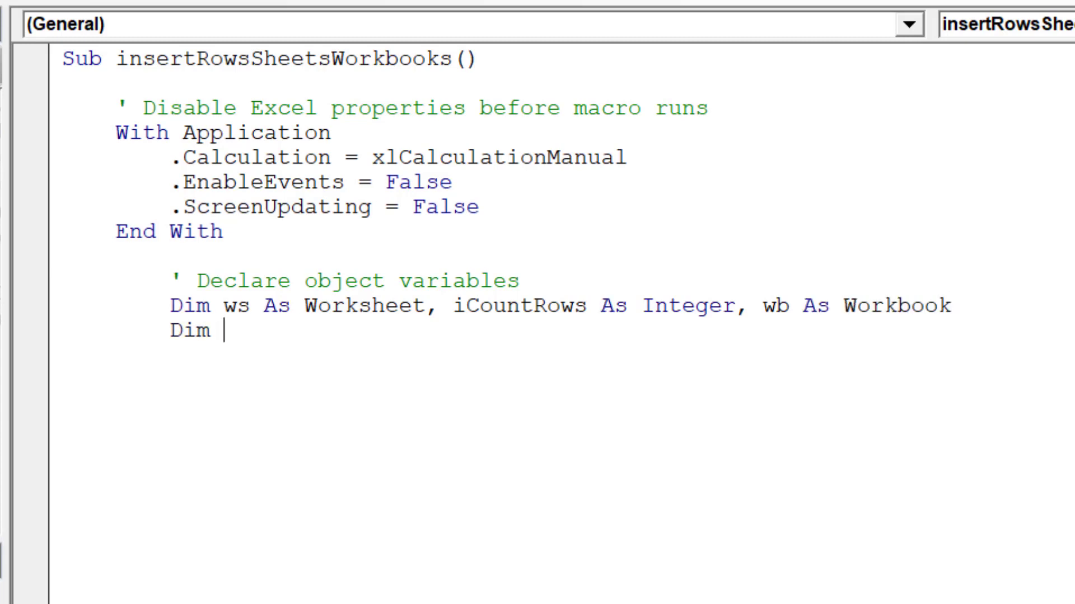
pyautogui.write('activeS')
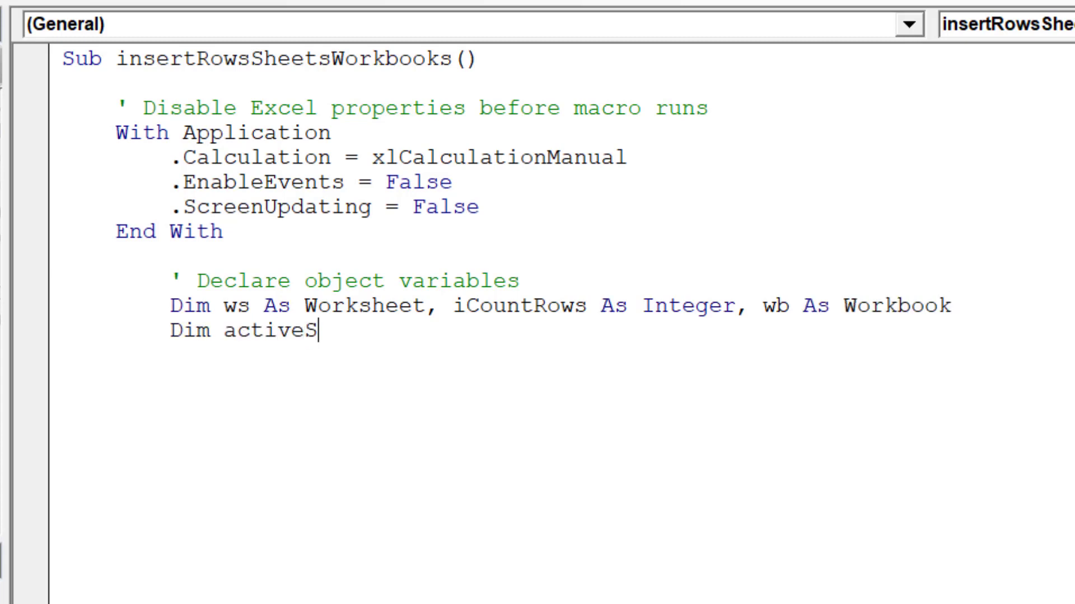
pyautogui.write('heet as wo')
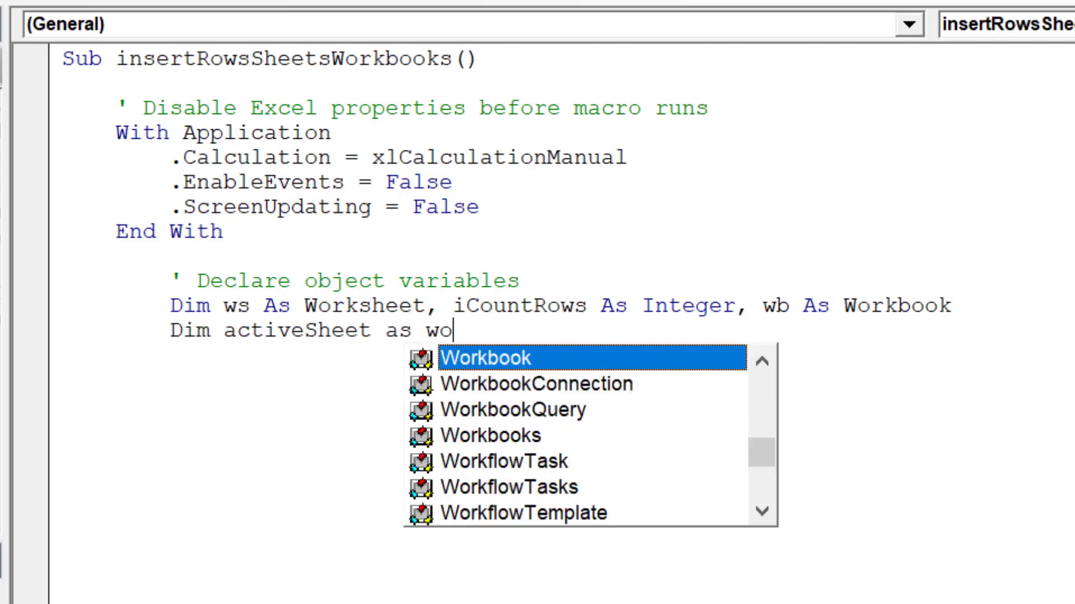
pyautogui.write('rks')
# Declare activeSheet As Worksheet, activeRow As Long and startWorkbook/startSheet As String.
pyautogui.press('Tab')
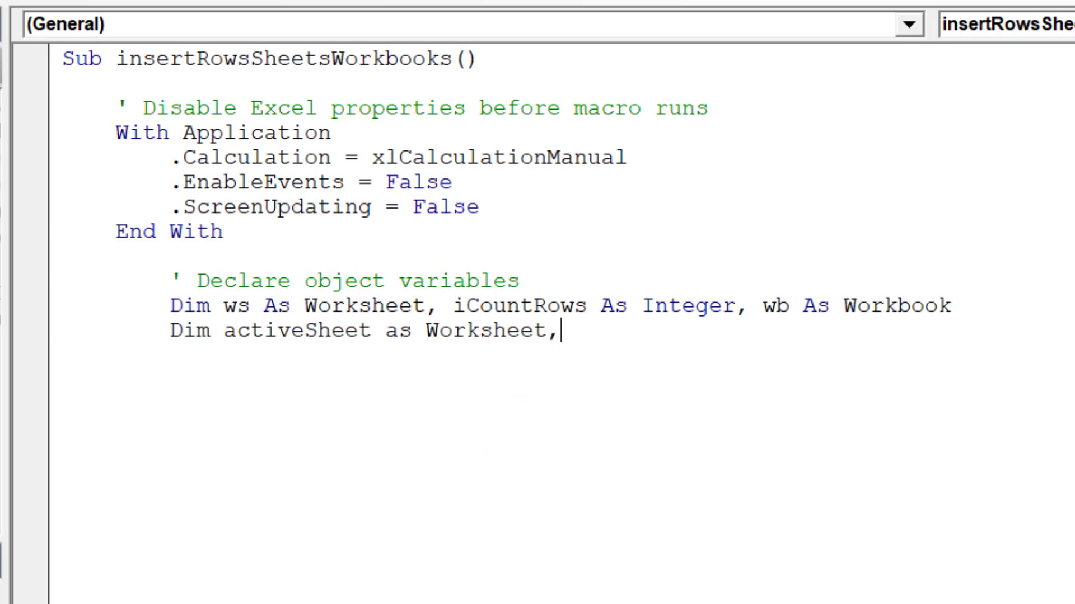
pyautogui.write(' active')
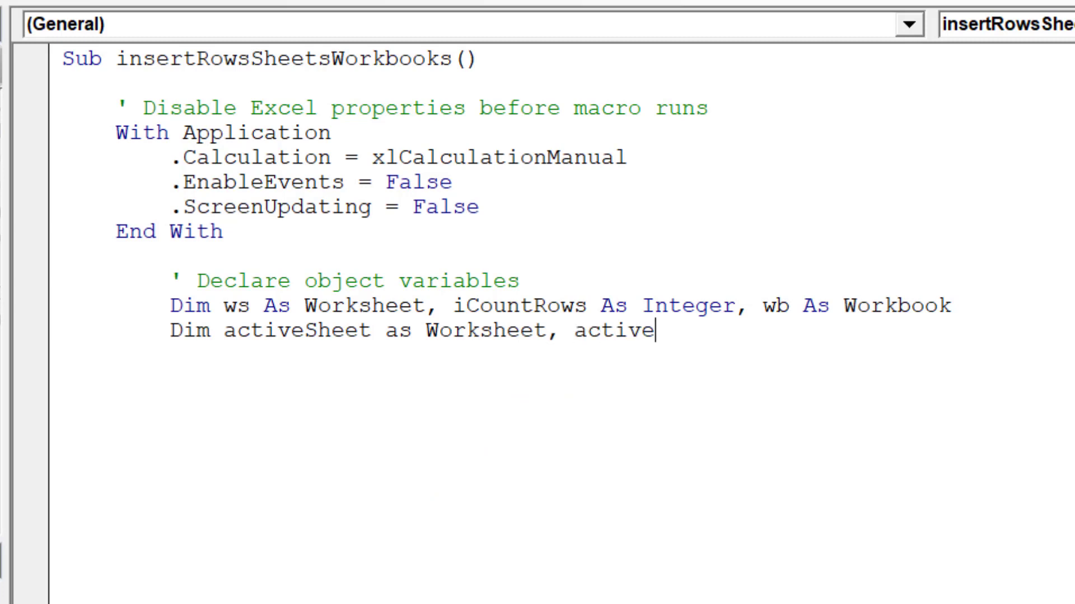
pyautogui.write('Row as l')
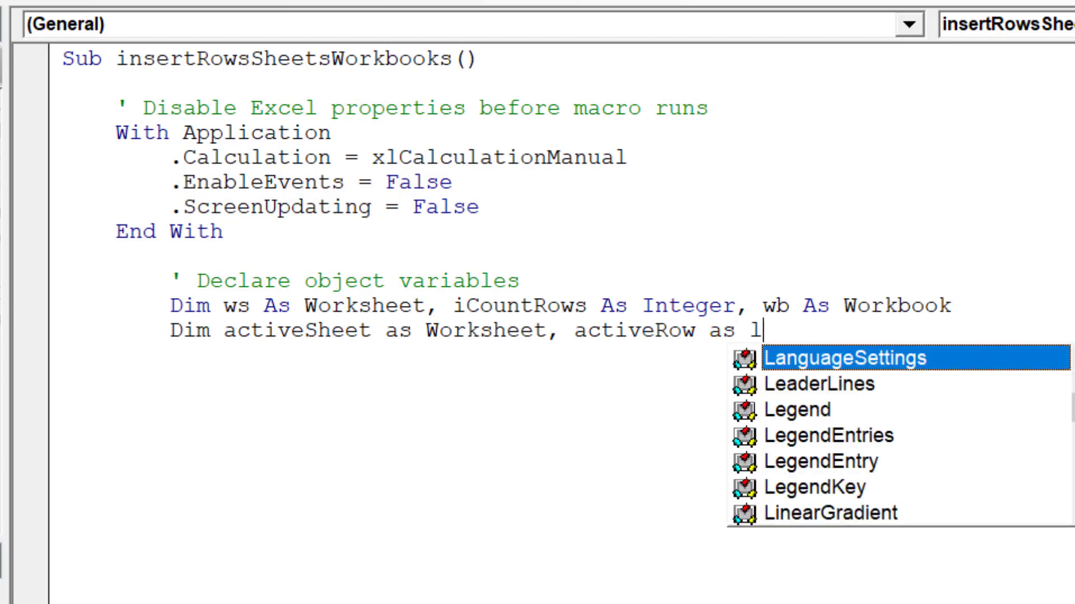
pyautogui.write('on')
pyautogui.press('Tab')
pyautogui.press('Return')
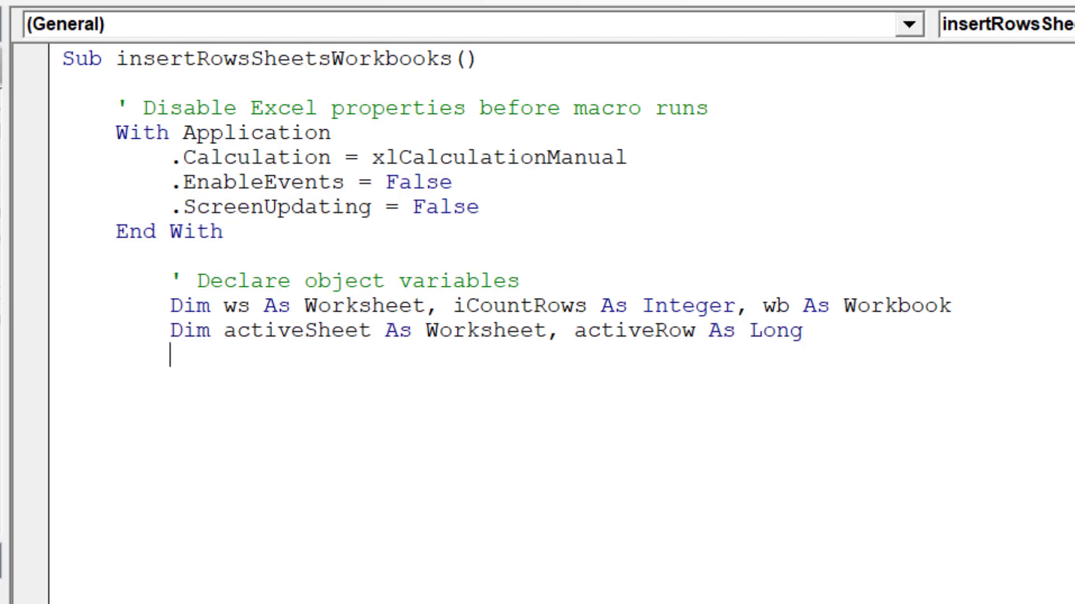
pyautogui.write('Dim sta')
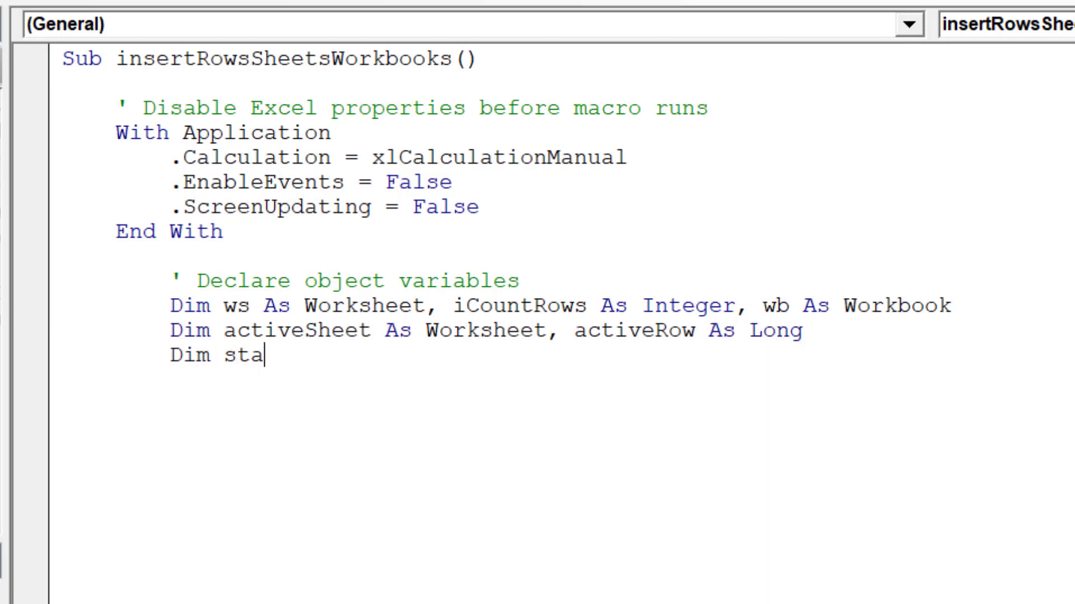
pyautogui.write('rtWorkbo')
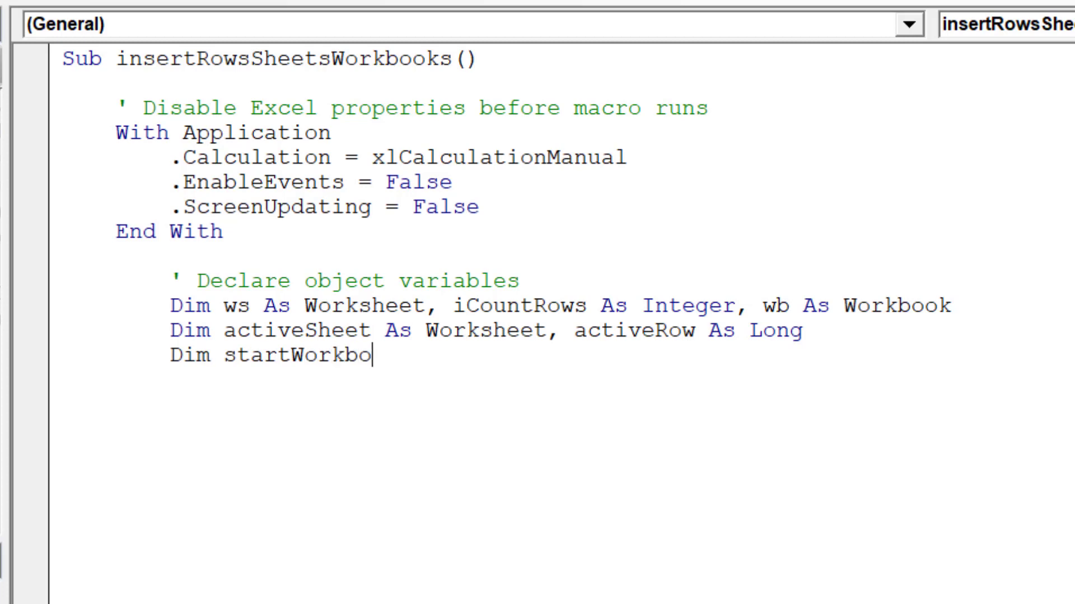
pyautogui.write('ok, star')
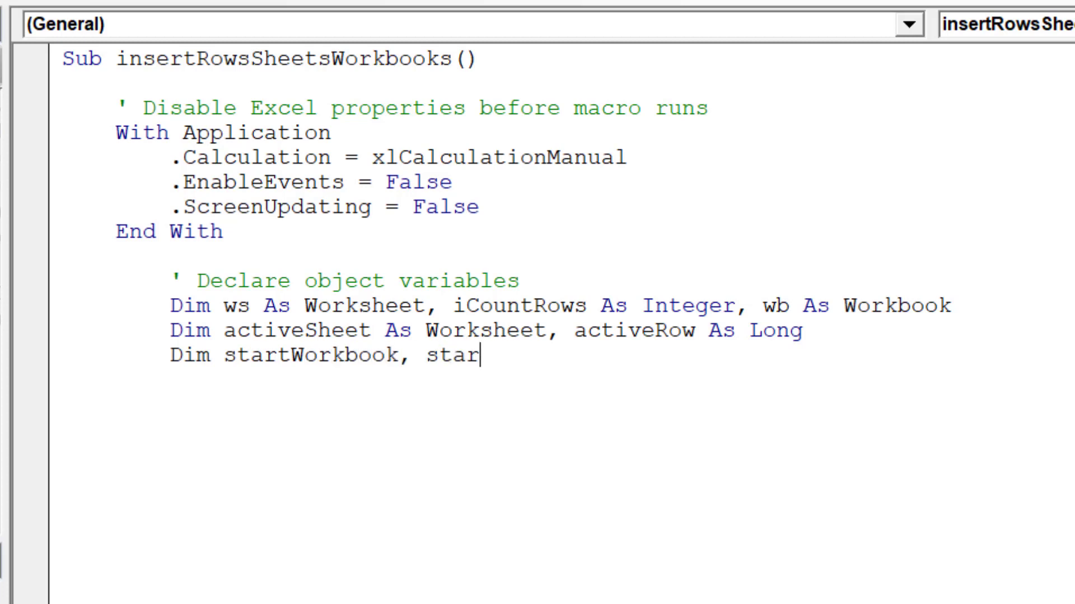
pyautogui.write('tSheet ')
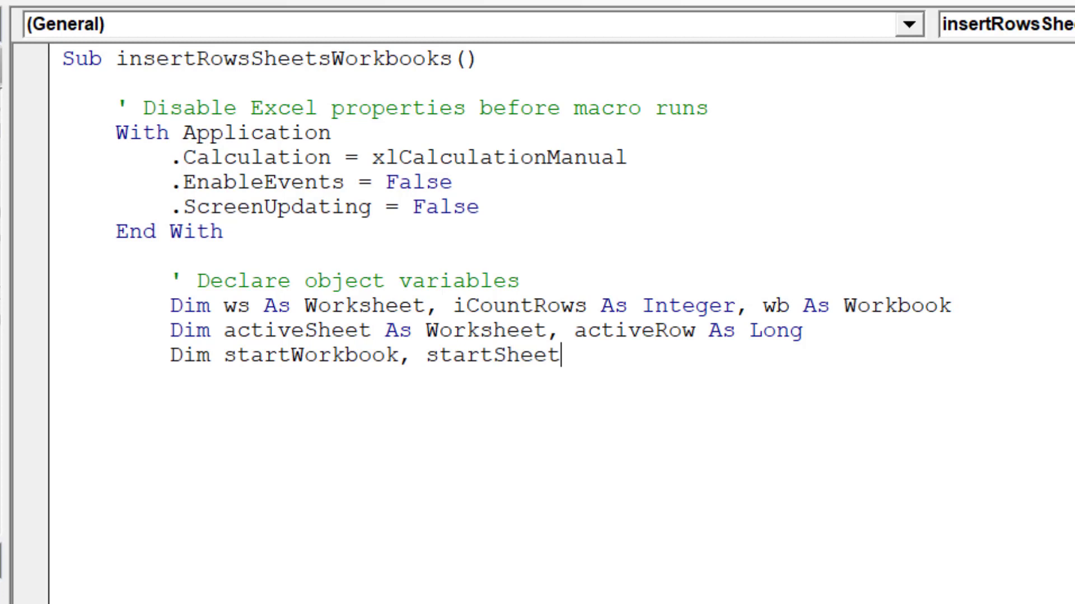
pyautogui.write('as str')
pyautogui.press('Tab')
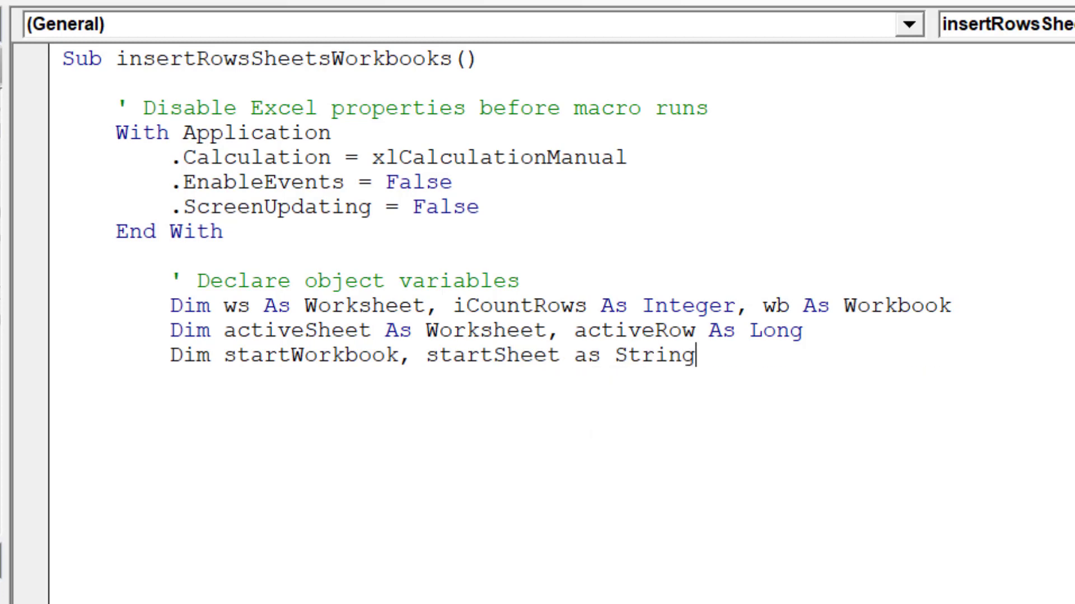
pyautogui.press('Return')
pyautogui.write('ate')
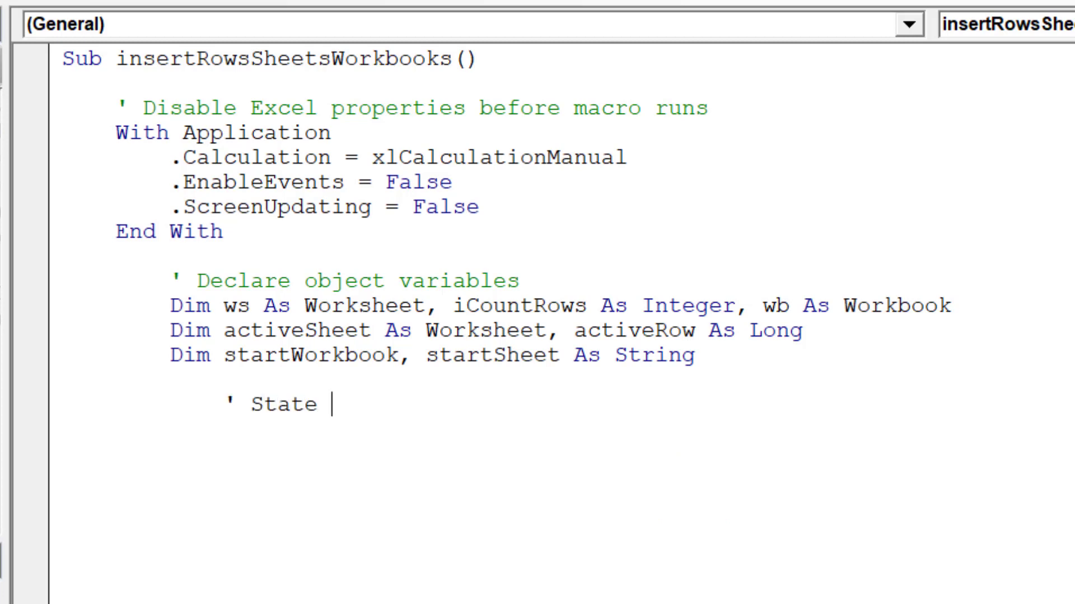
pyautogui.write(' acr')
# Finish the State activeRow comment and set activeRow = ActiveCell.Row.
pyautogui.press('BackSpace')
pyautogui.write('tive')
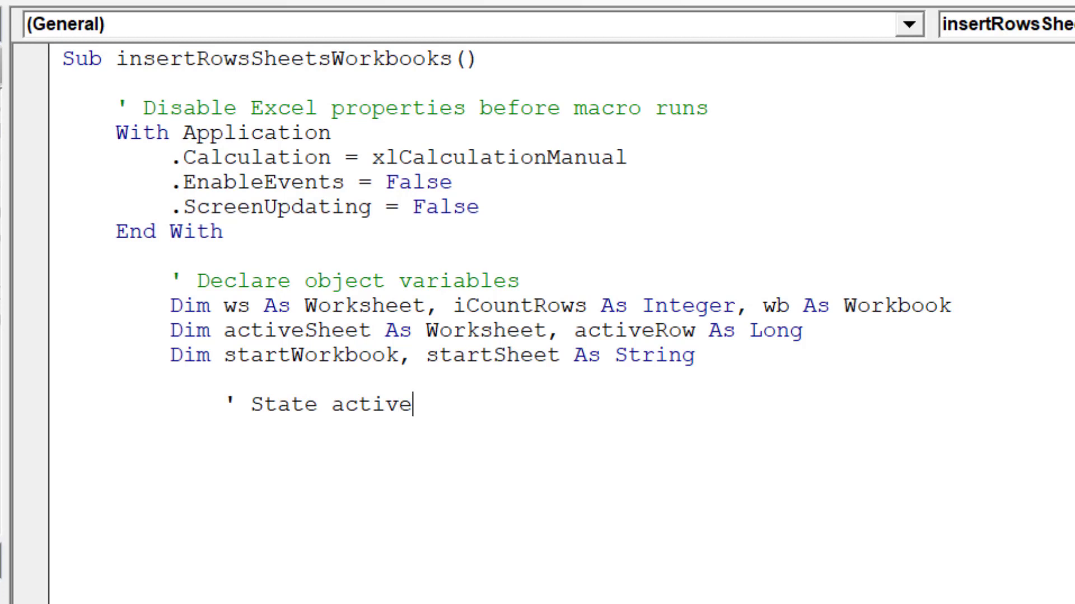
pyautogui.write('Row')
pyautogui.press('Return')
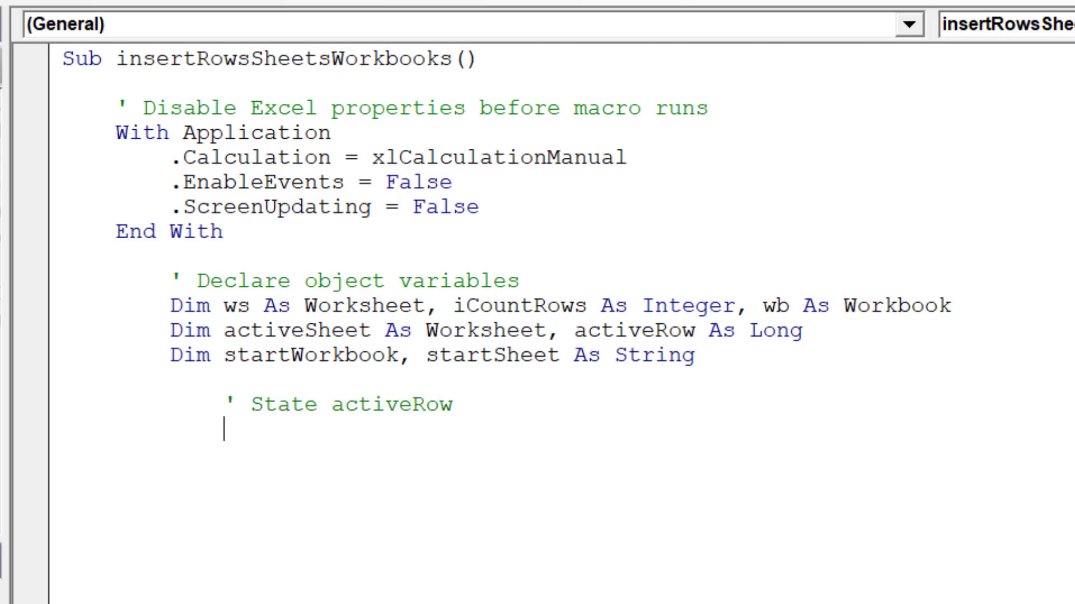
pyautogui.scroll(-2, 537, 303)
pyautogui.scroll(-2, 538, 302)
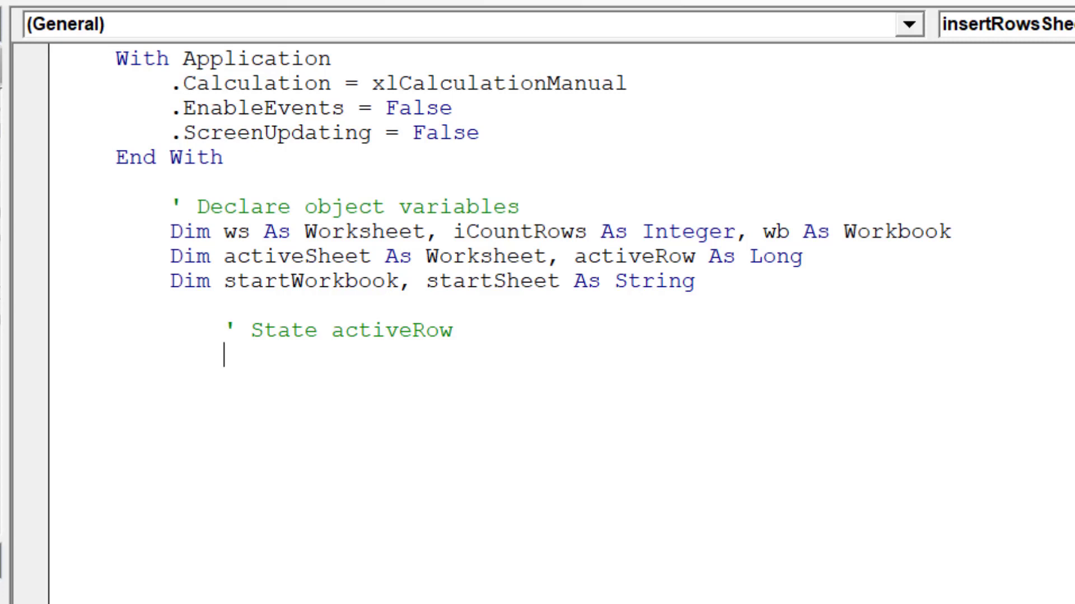
pyautogui.scroll(-2, 537, 303)
pyautogui.scroll(-1, 537, 303)
pyautogui.scroll(-1, 538, 302)
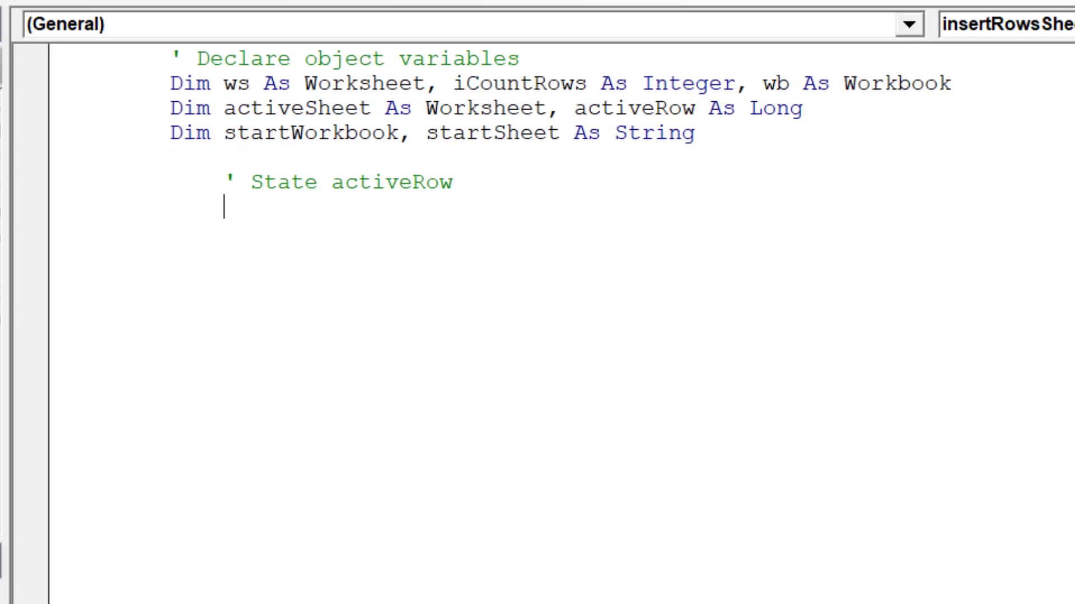
pyautogui.write('act')
pyautogui.write('iveRow ')
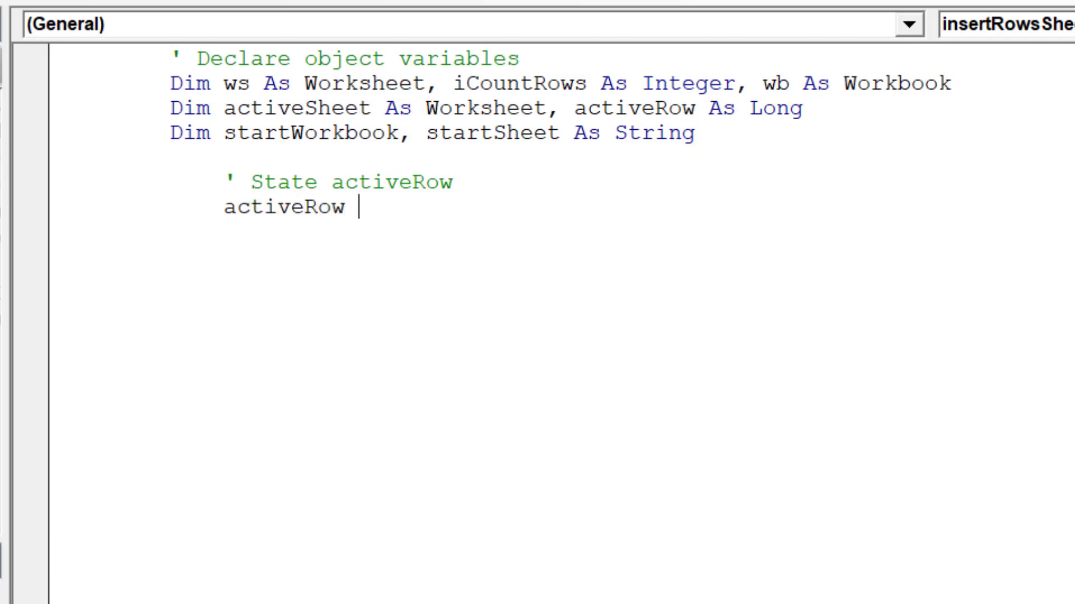
pyautogui.write('=Activ')
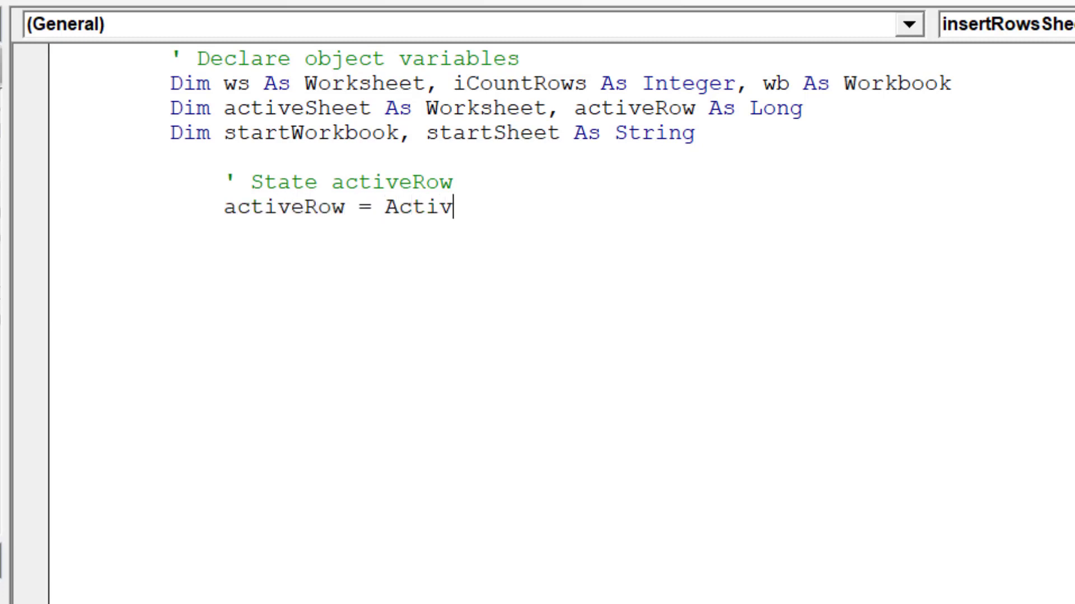
pyautogui.write('eCell.r')
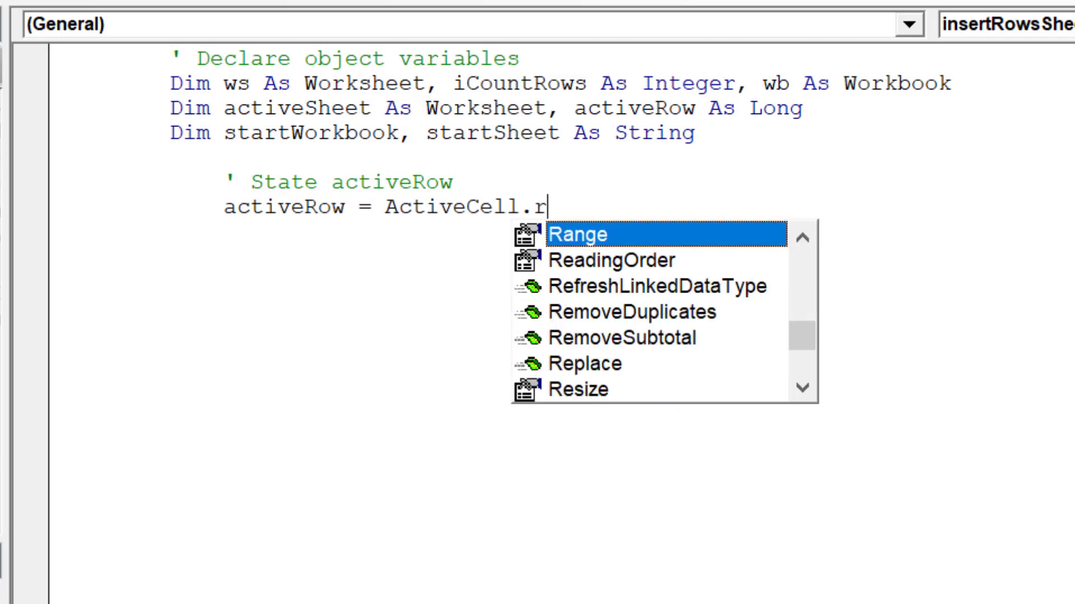
pyautogui.write('ow')
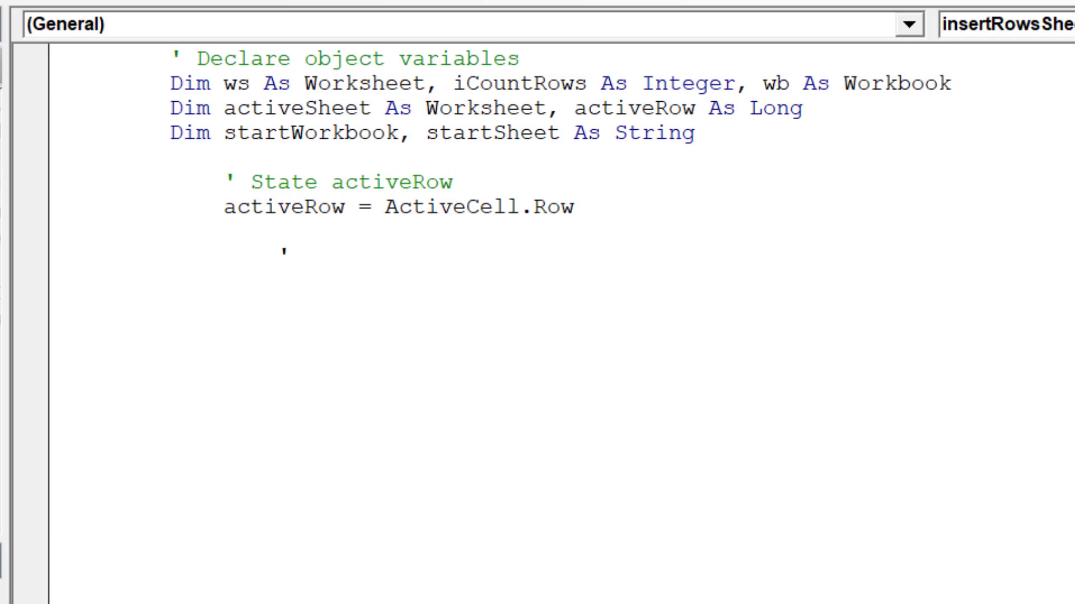
pyautogui.write('Sav')
pyautogui.write('e initial ac')
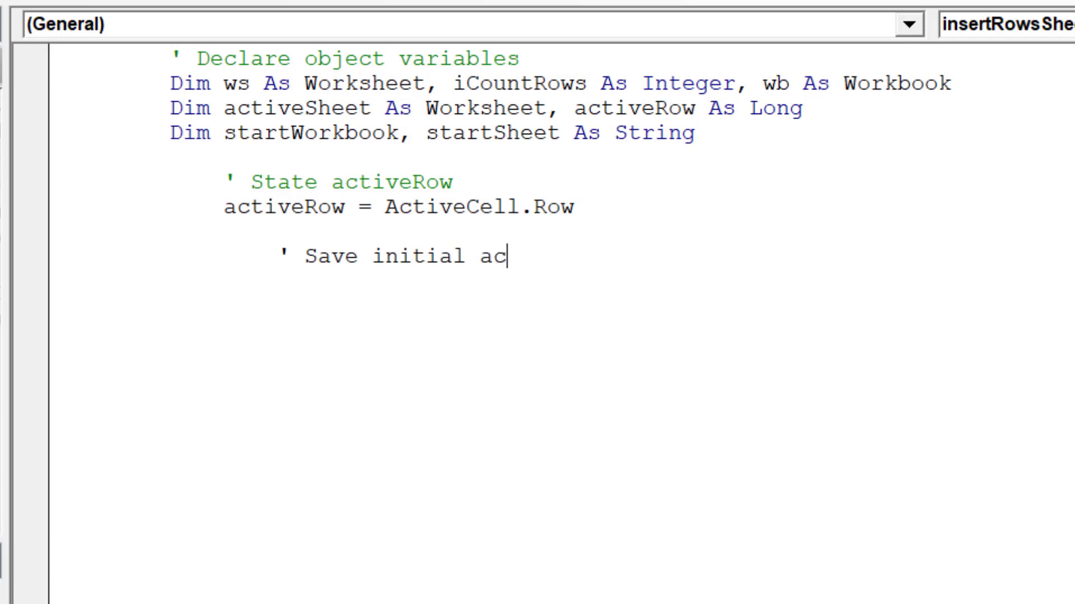
pyautogui.write('tive workbo')
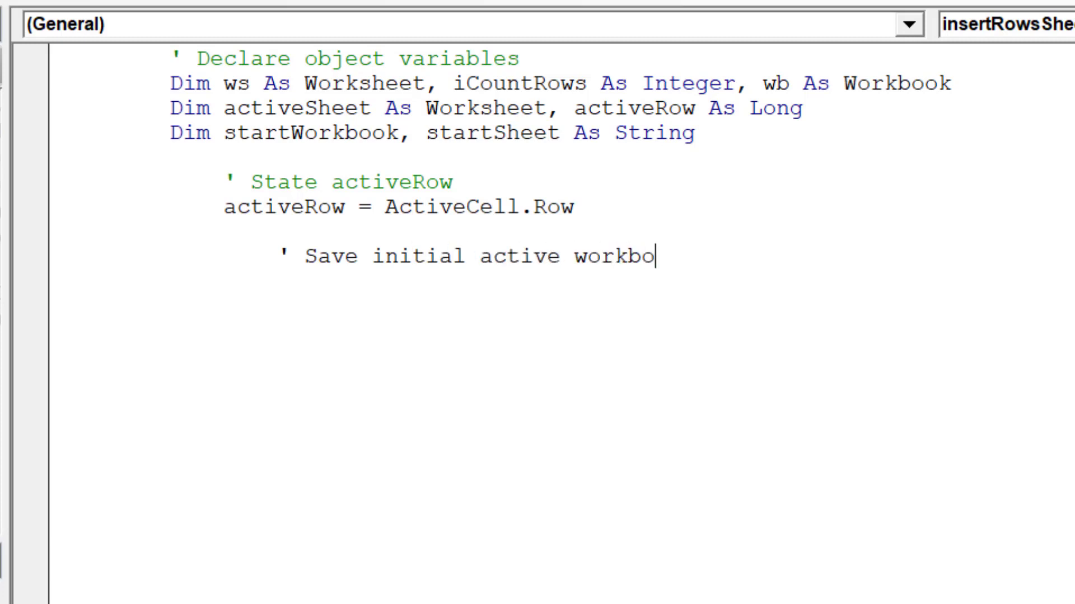
pyautogui.write('ok & s')
pyautogui.write('heet select')
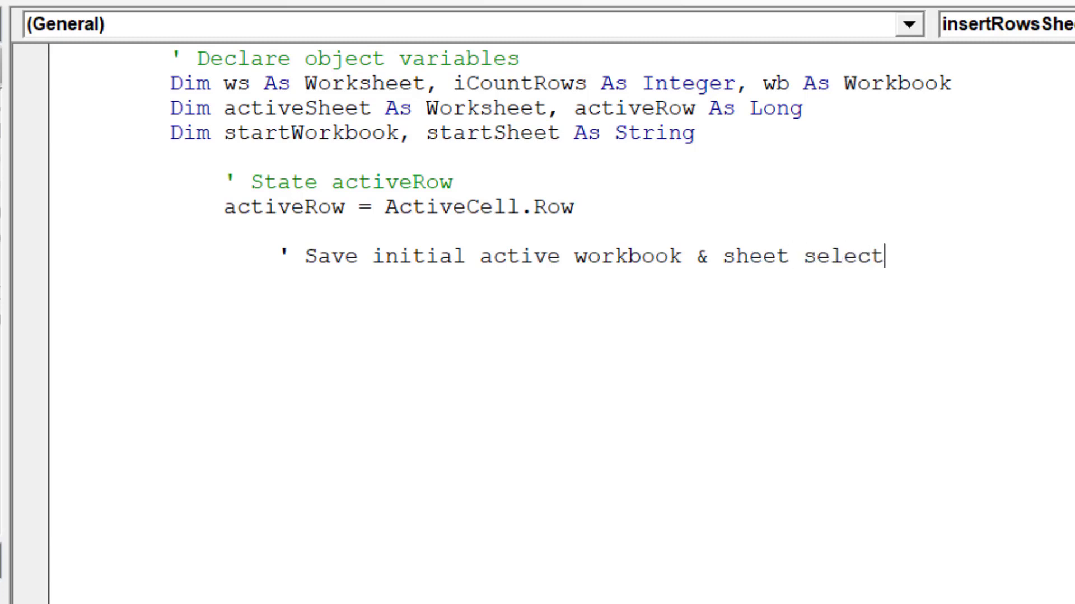
pyautogui.write('ions')
# Store ThisWorkbook.Name in startWorkbook and ThisWorkbook.ActiveSheet.Name in startSheet.
pyautogui.press('Return')
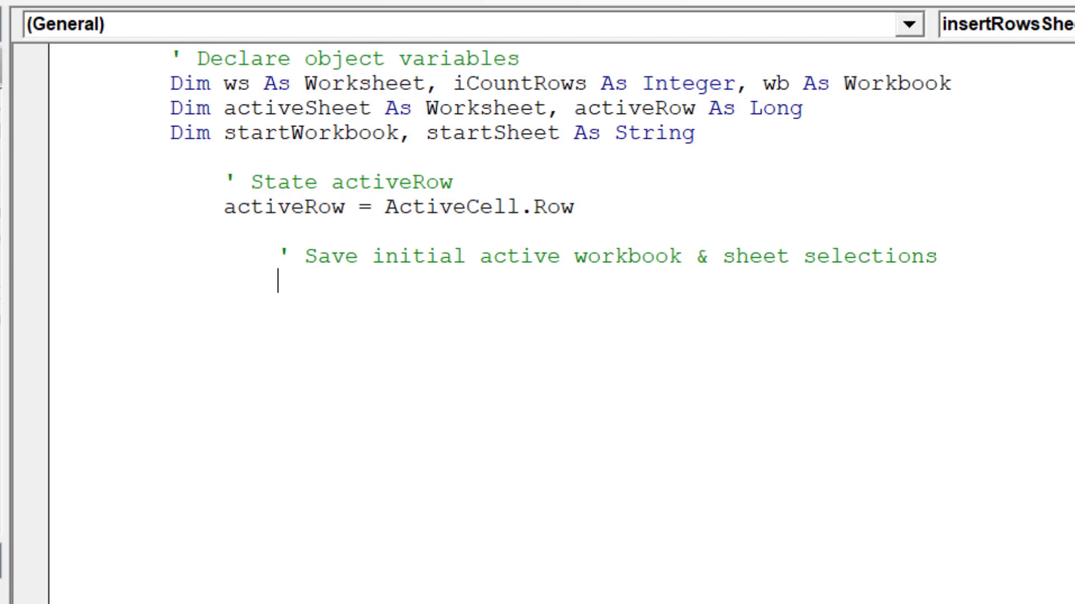
pyautogui.scroll(-1, 537, 252)
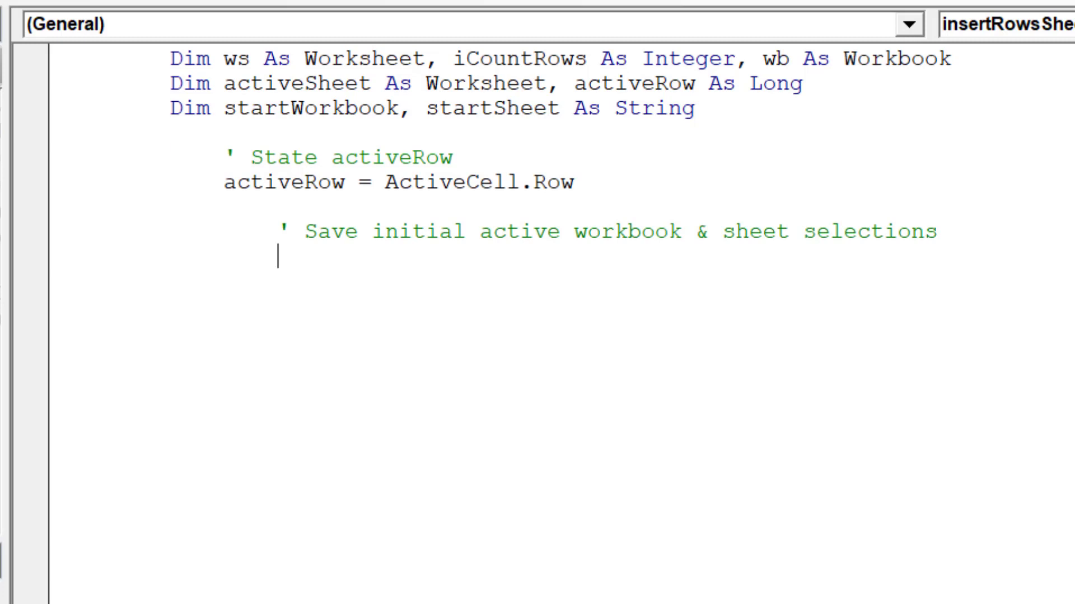
pyautogui.scroll(-1, 538, 252)
pyautogui.scroll(-2, 537, 252)
pyautogui.scroll(-1, 537, 252)
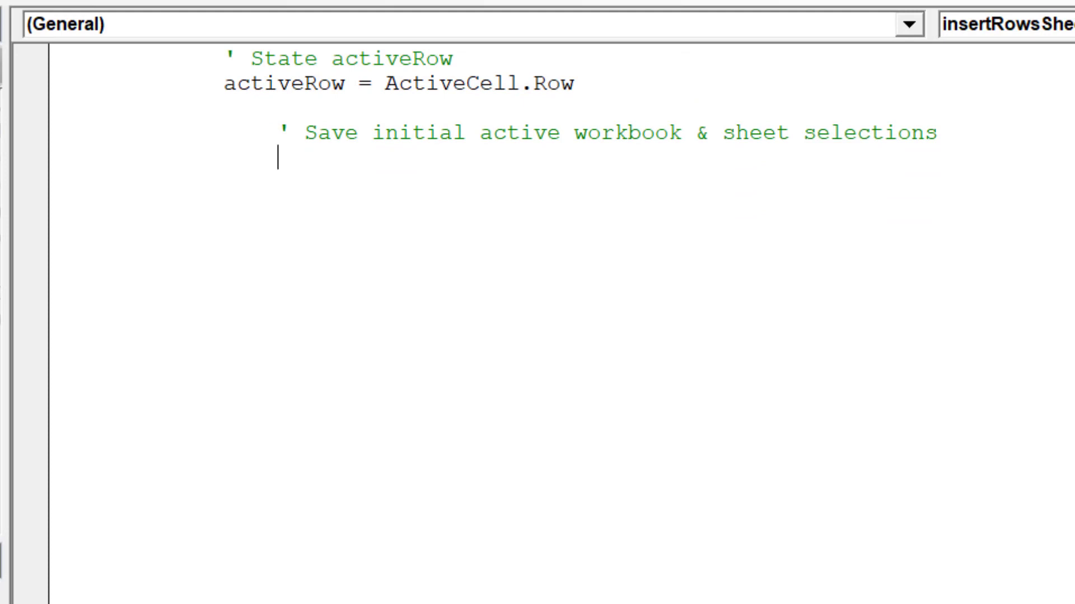
pyautogui.write('star')
pyautogui.write('tW')
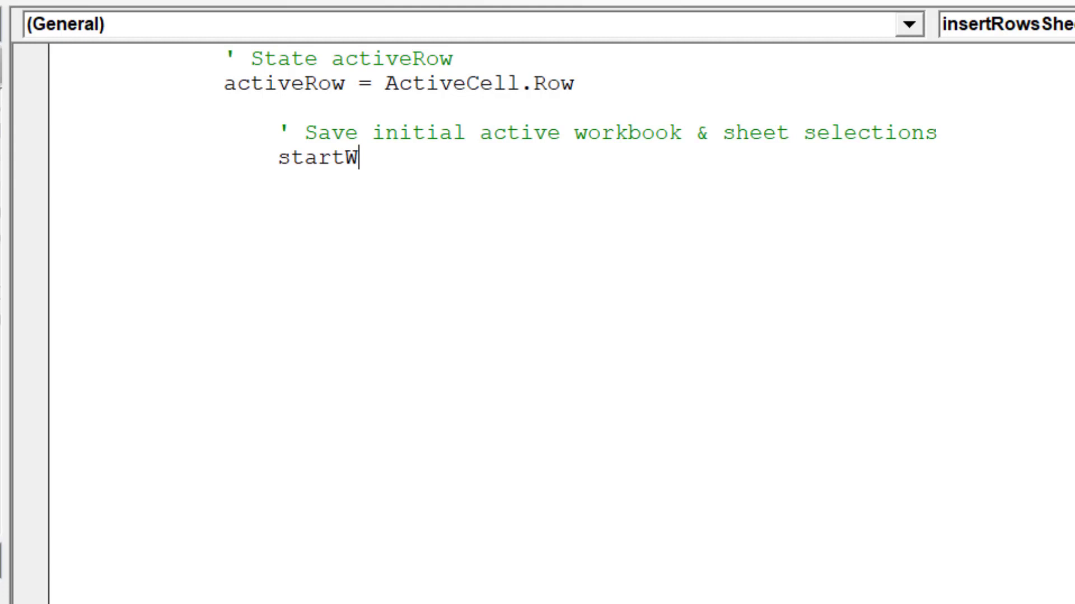
pyautogui.write('orkbook')
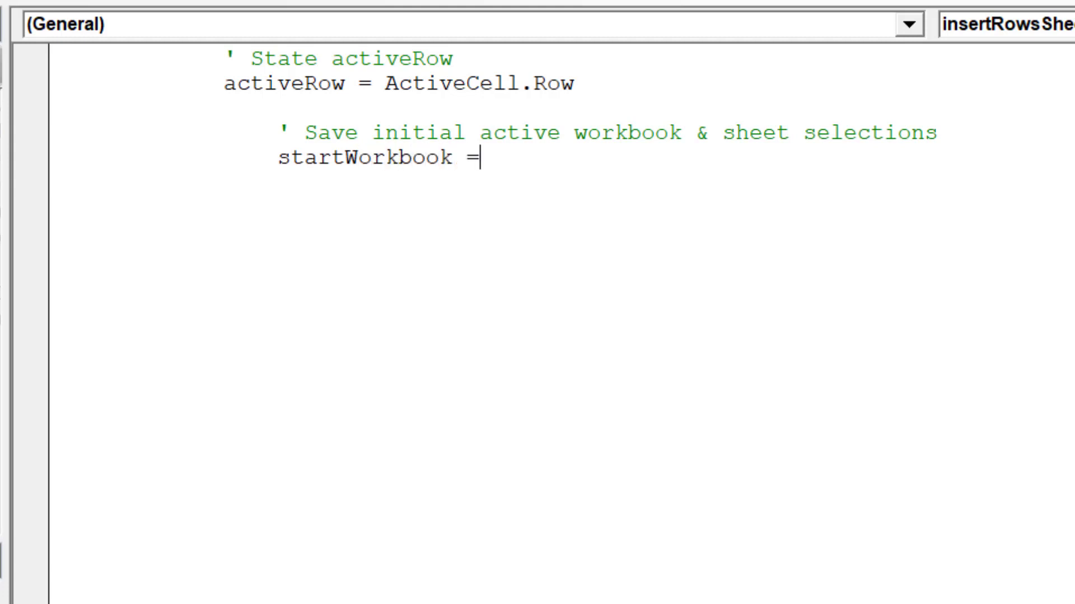
pyautogui.write(' = ThisWor')
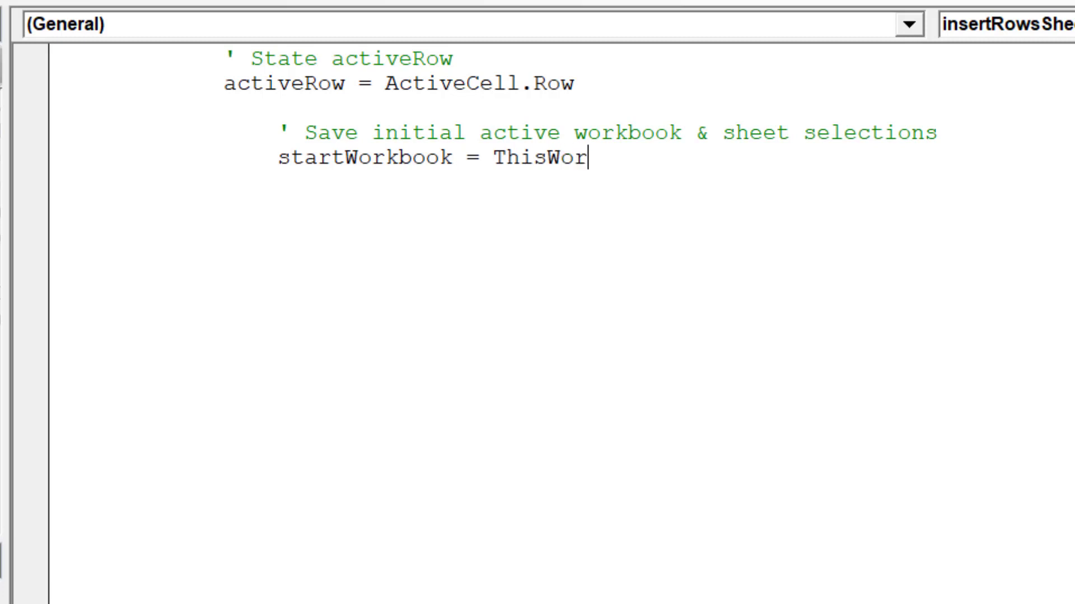
pyautogui.write('kboo')
pyautogui.write('k.')
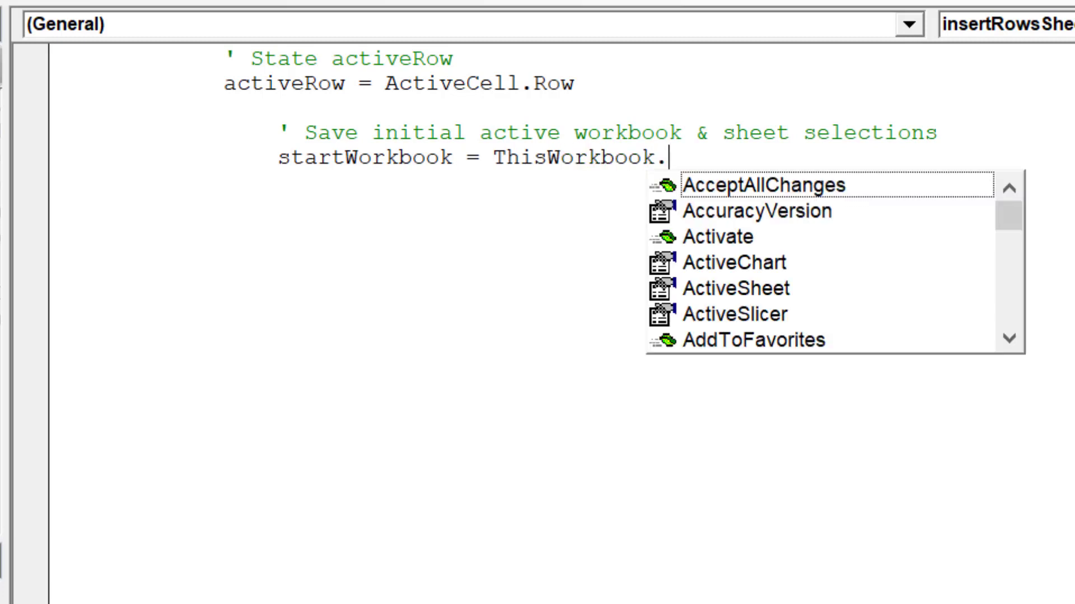
pyautogui.write('na')
pyautogui.press('Tab')
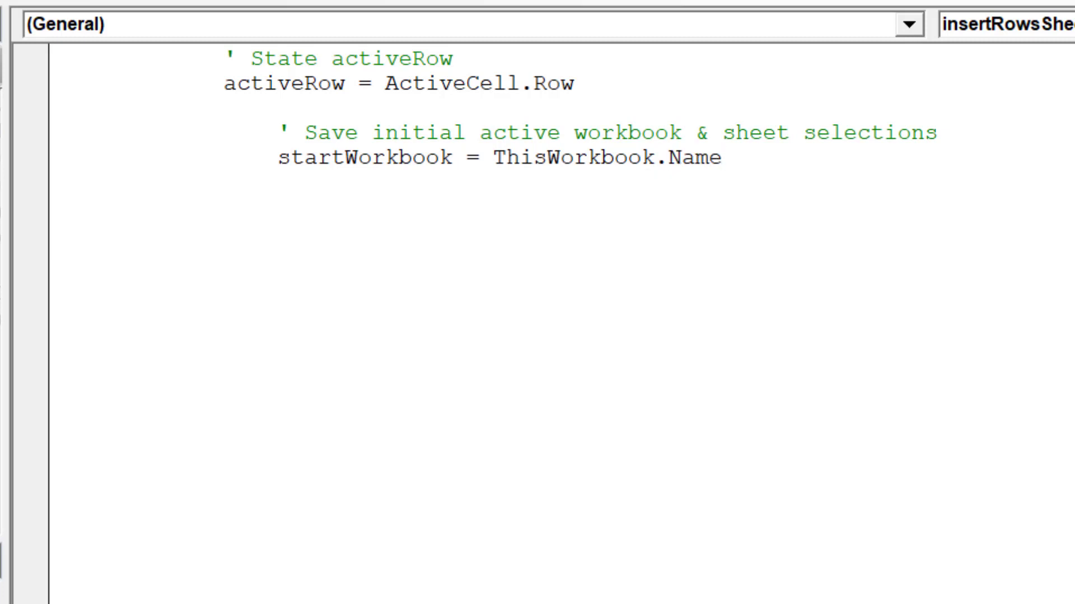
pyautogui.write('startS')
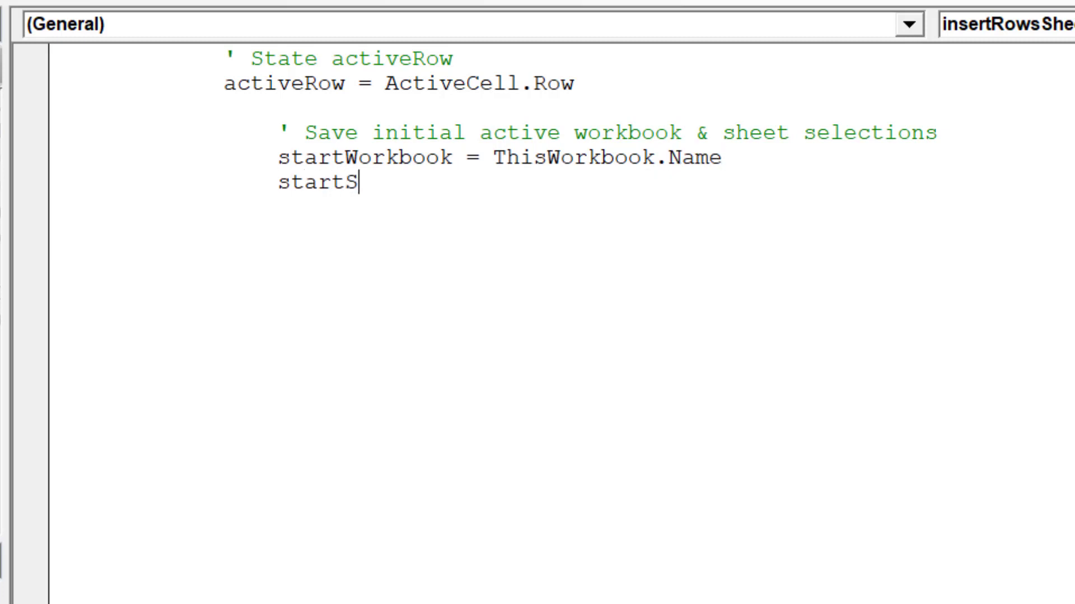
pyautogui.write('heet = ')
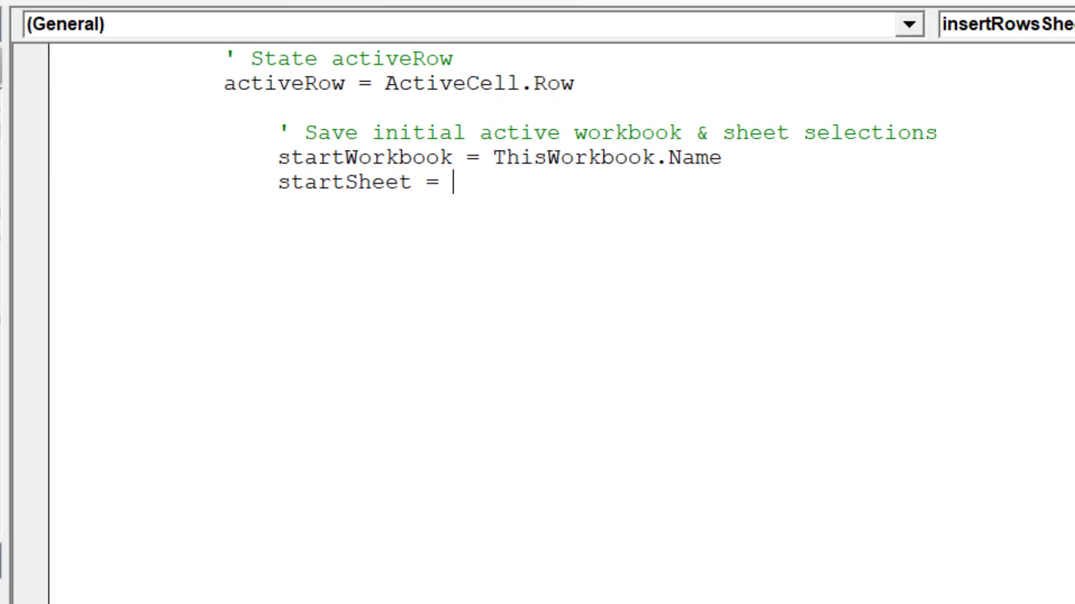
pyautogui.write('ThisWork')
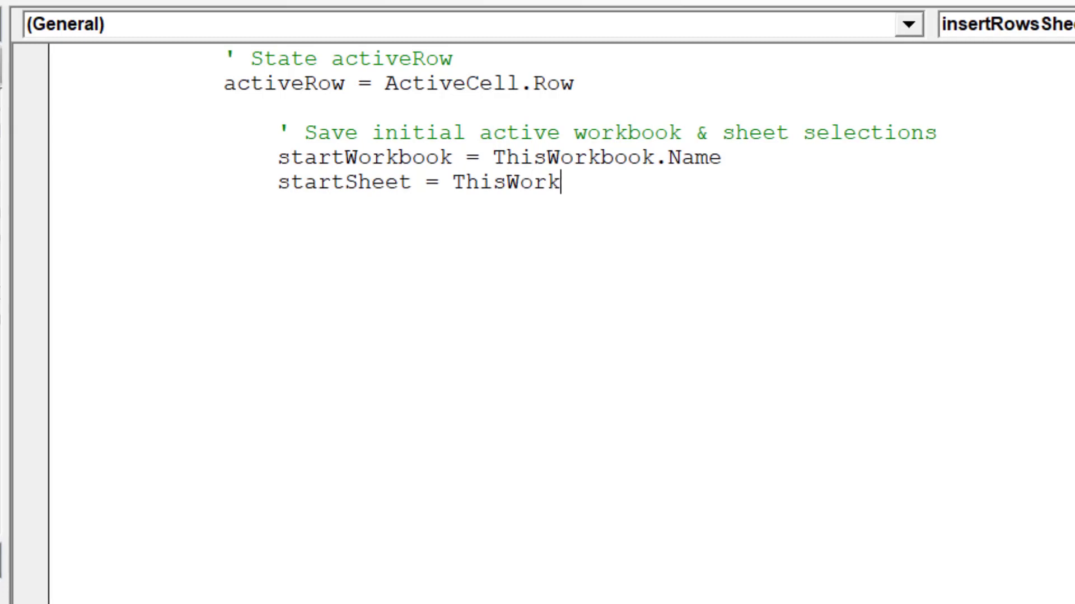
pyautogui.write('book.')
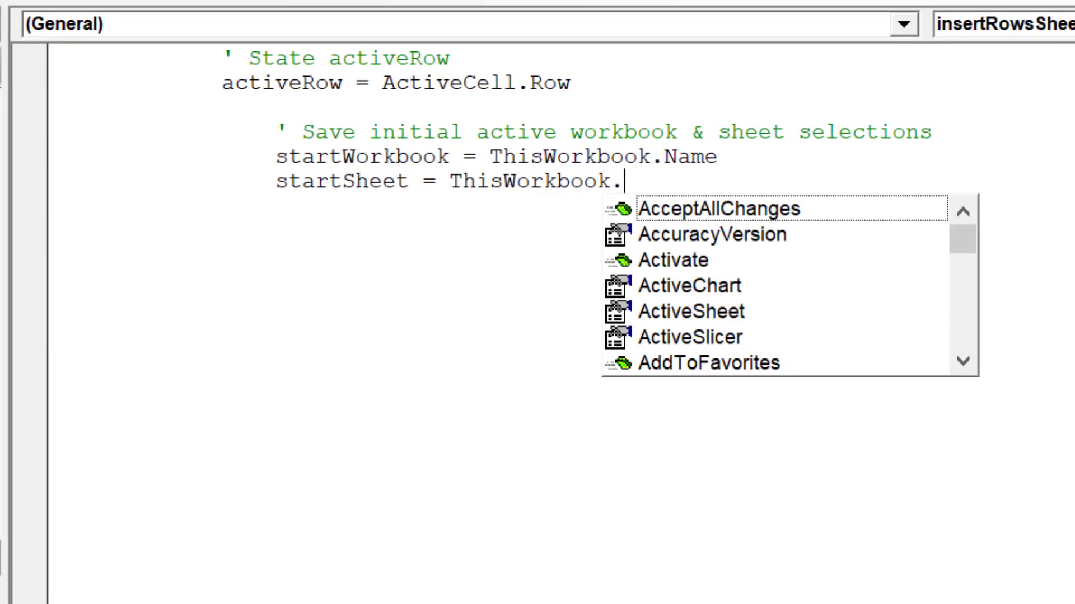
pyautogui.write('actv')
pyautogui.press('BackSpace')
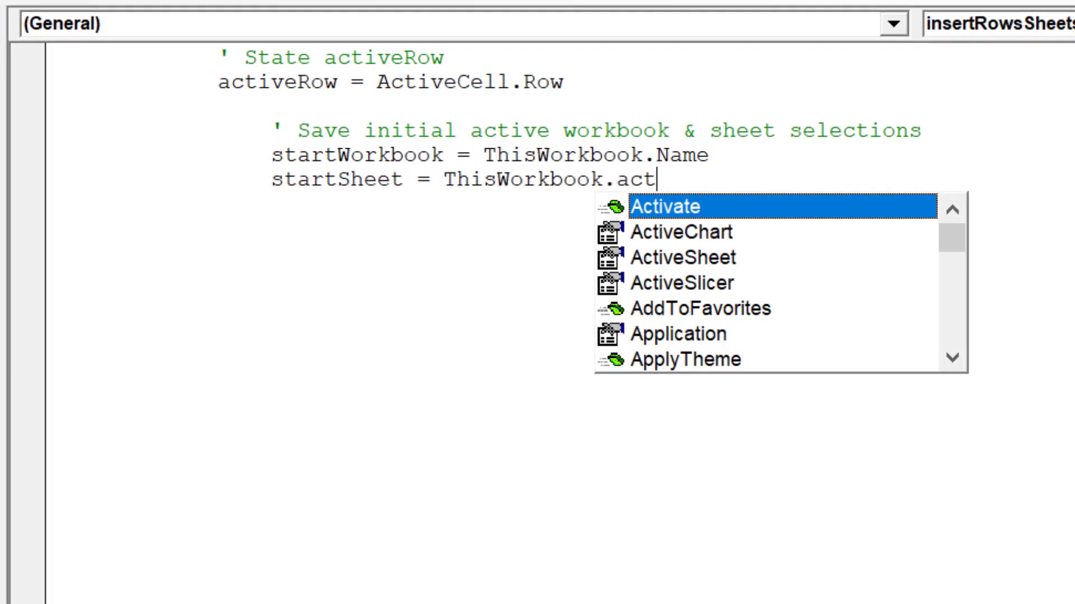
pyautogui.write('ive')
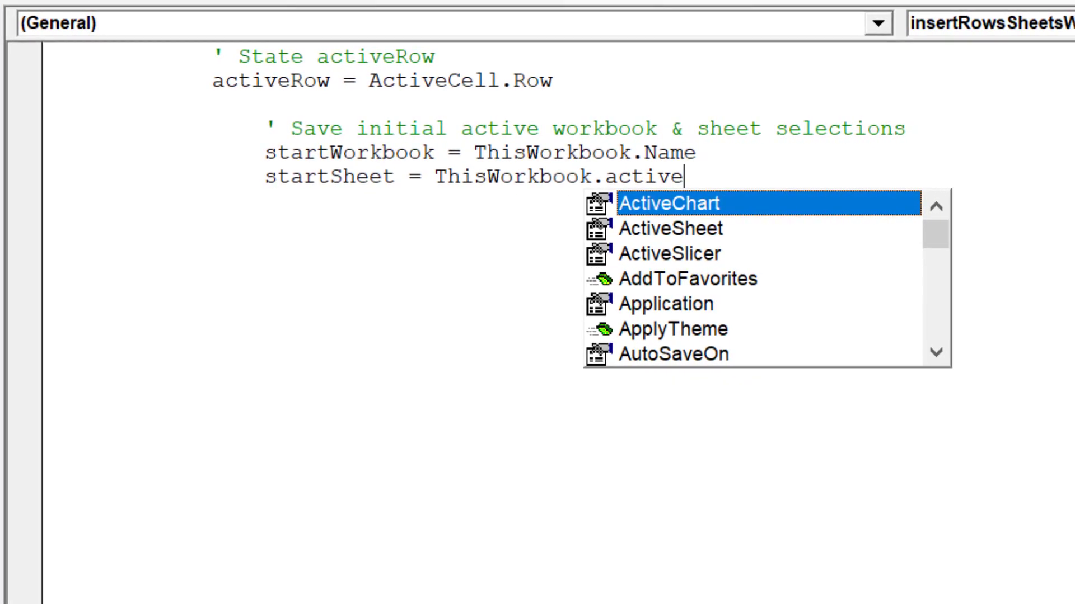
pyautogui.write('Sheet')
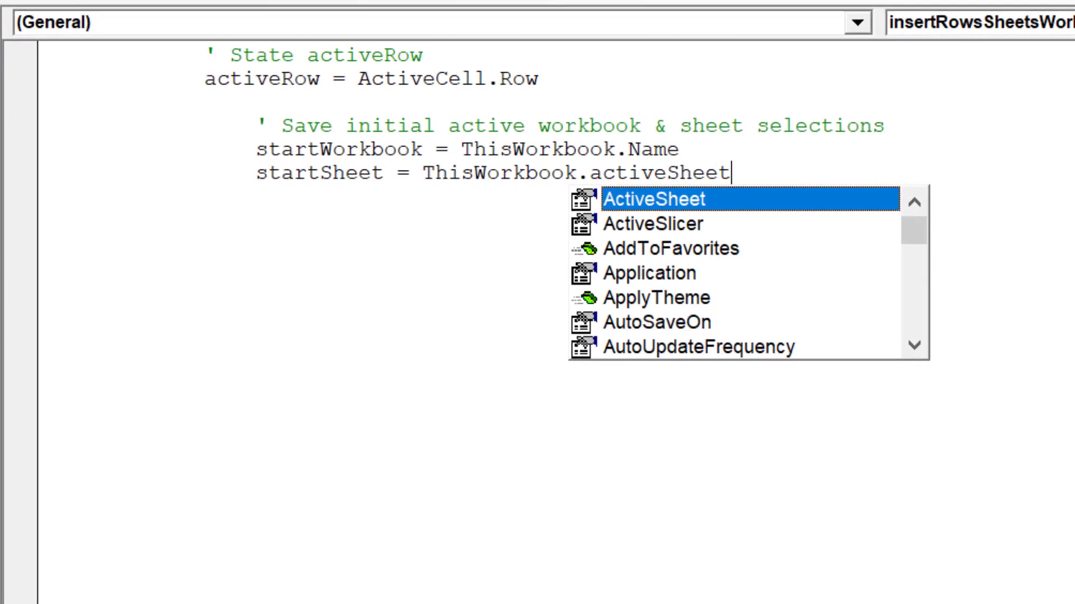
pyautogui.write('.')
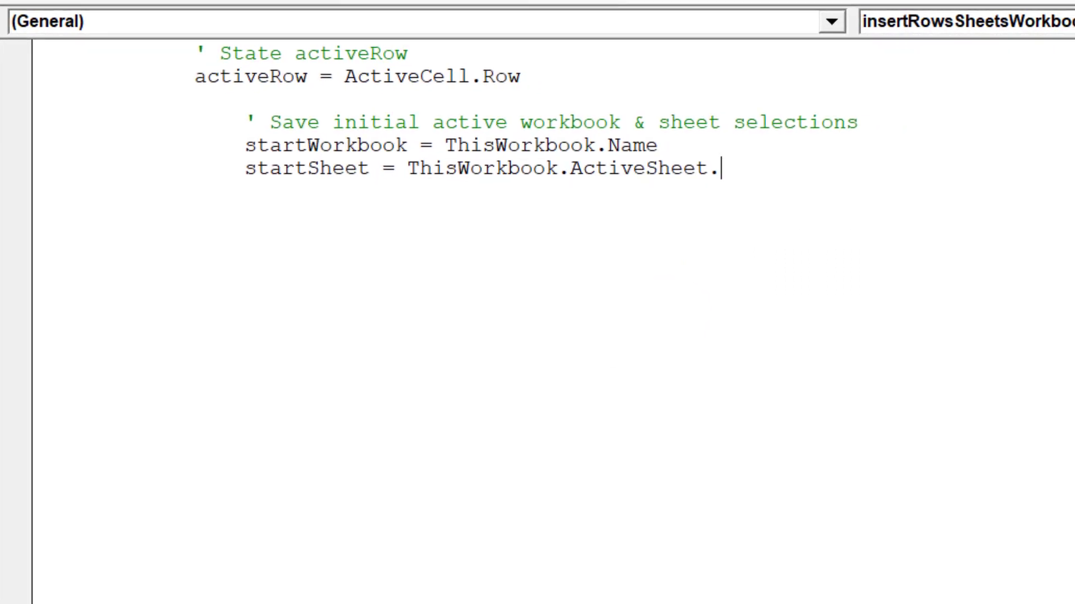
pyautogui.write('Name')
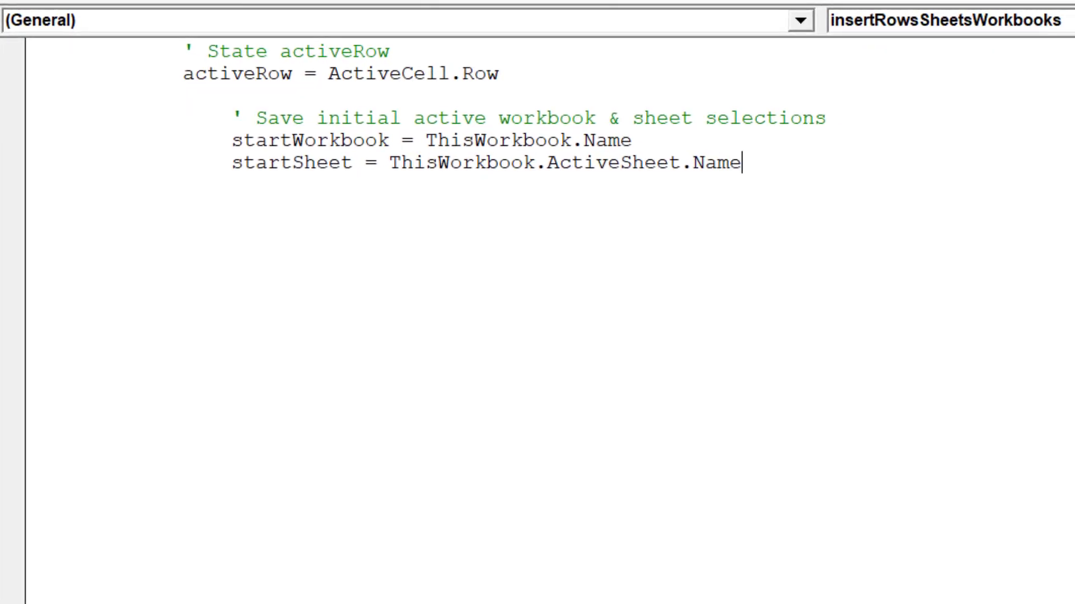
pyautogui.press('Return')
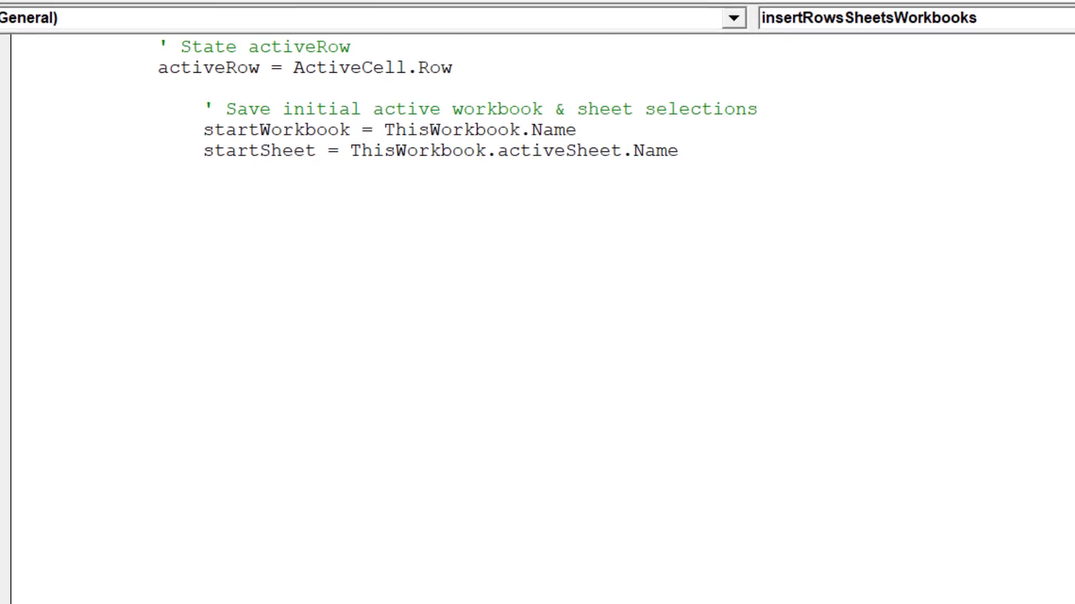
pyautogui.press('Return')
pyautogui.write("'")
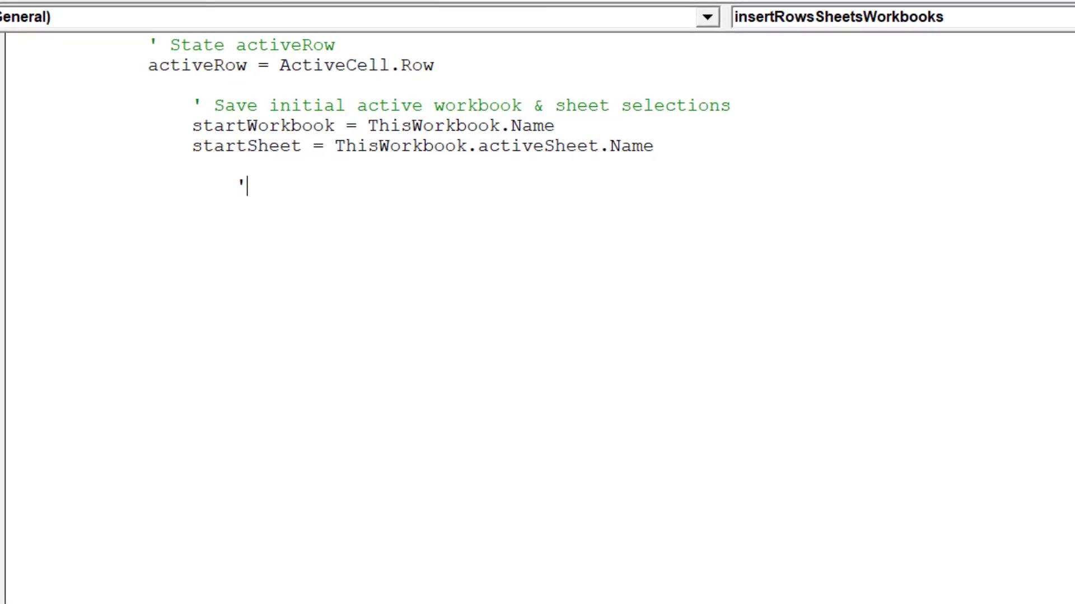
pyautogui.write(' Tri')
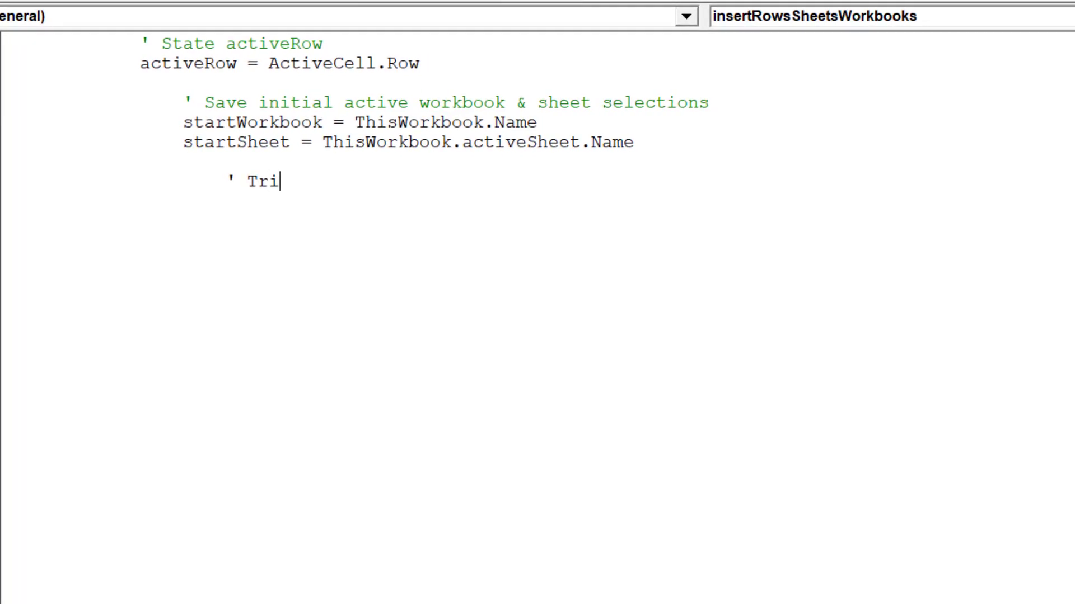
pyautogui.write('gger inp')
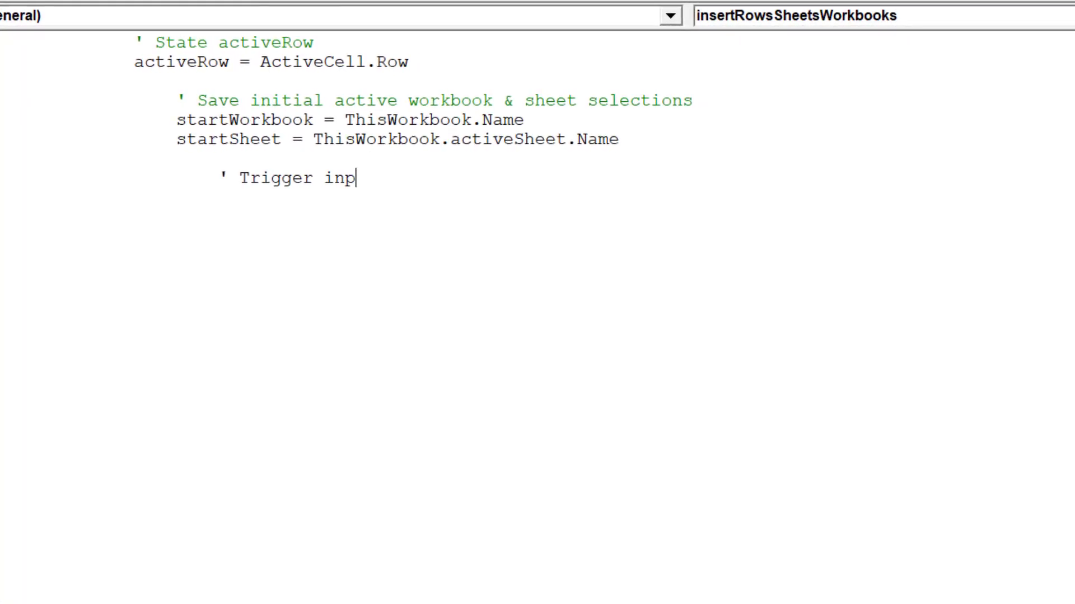
pyautogui.write('ut message ')
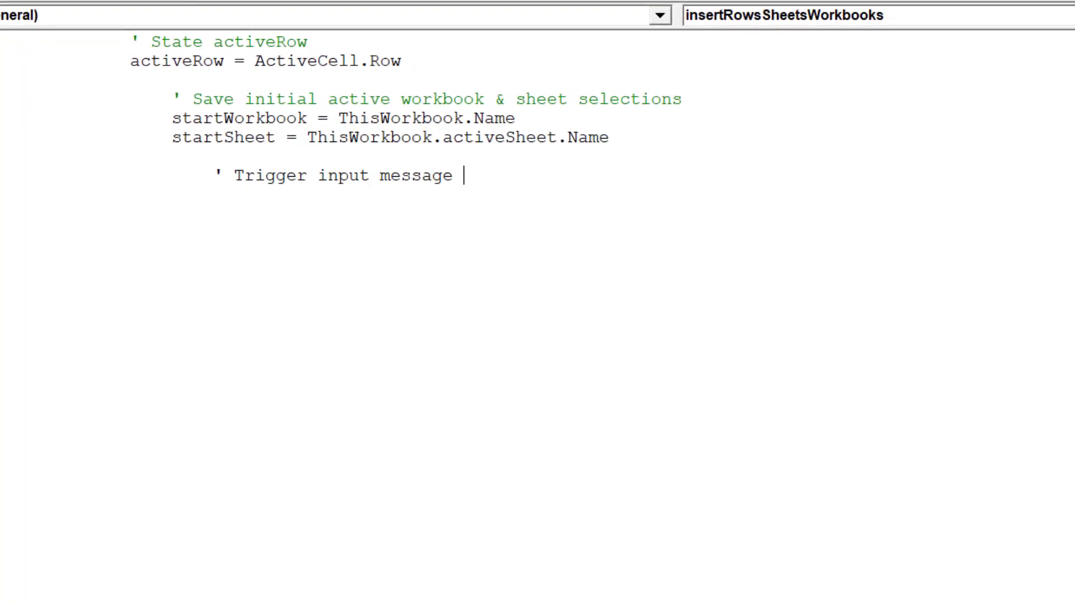
pyautogui.write('to app')
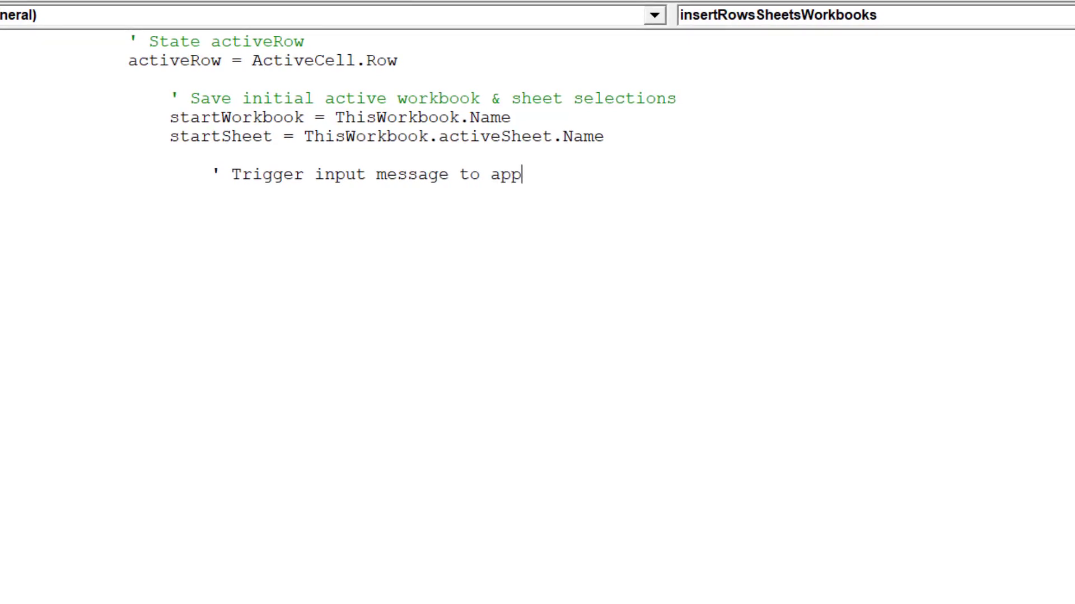
pyautogui.write('ear - in ')
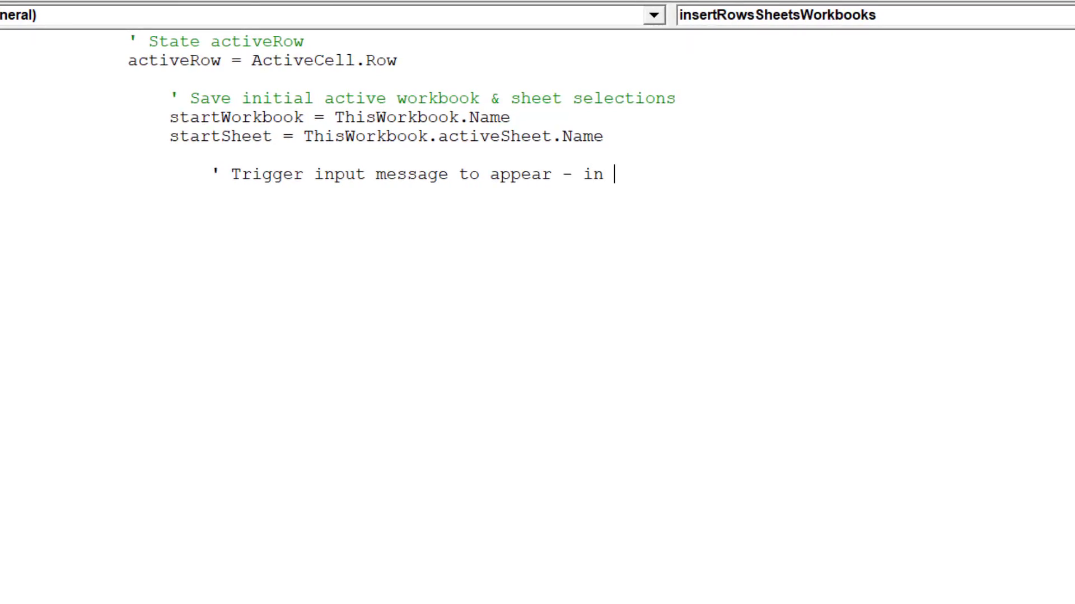
pyautogui.write('terms of how')
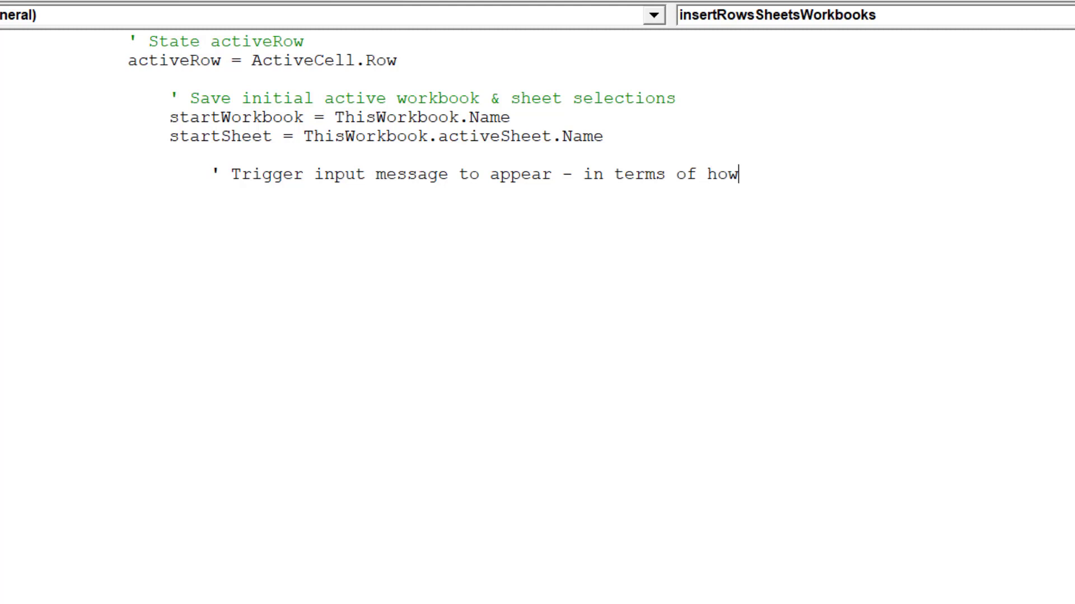
pyautogui.write(' many r')
pyautogui.write('ows to ')
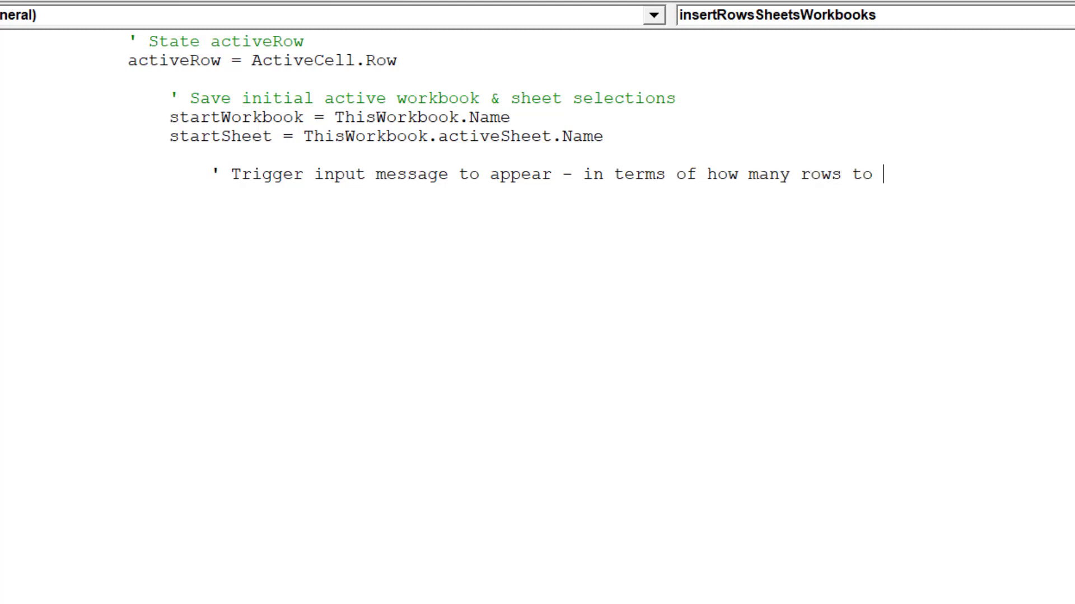
pyautogui.write('insert')
# Add the comment about triggering an input message for how many rows to insert.
pyautogui.press('Return')
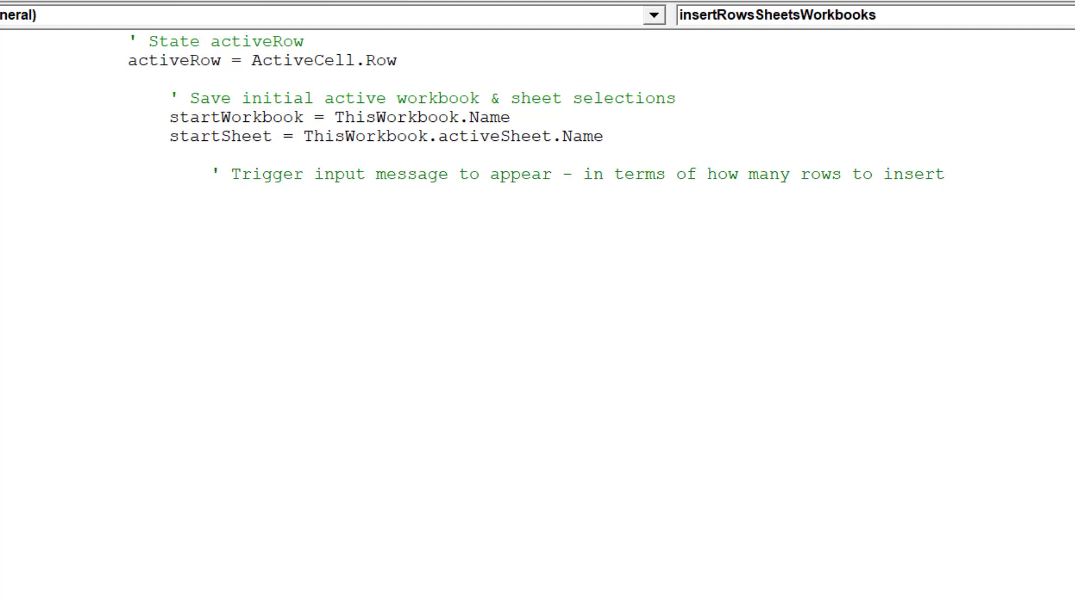
pyautogui.scroll(-3, 538, 252)
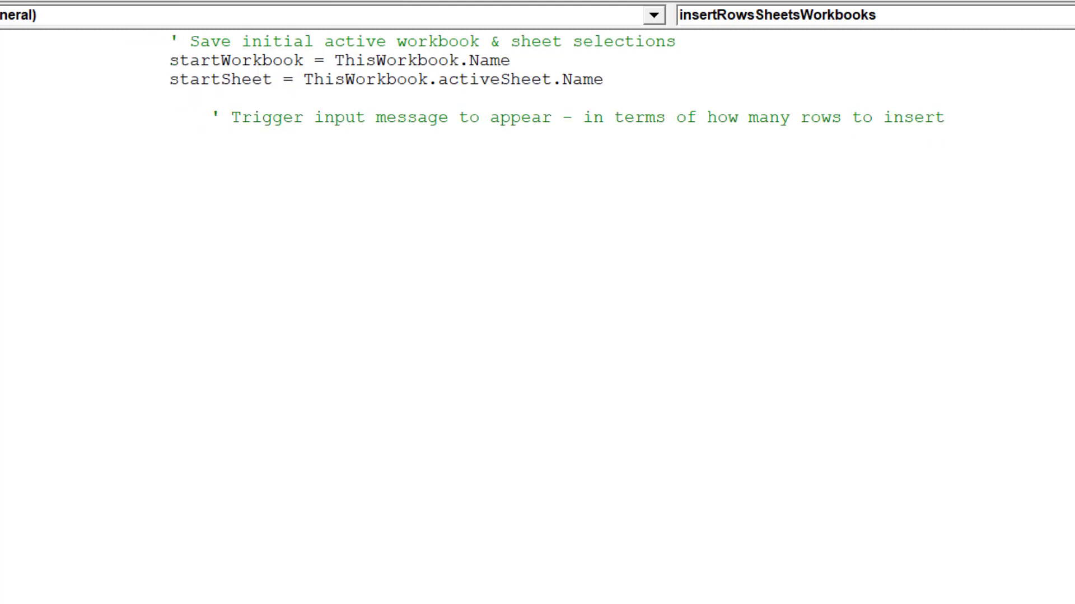
pyautogui.write('iCount')
pyautogui.write('Rows')
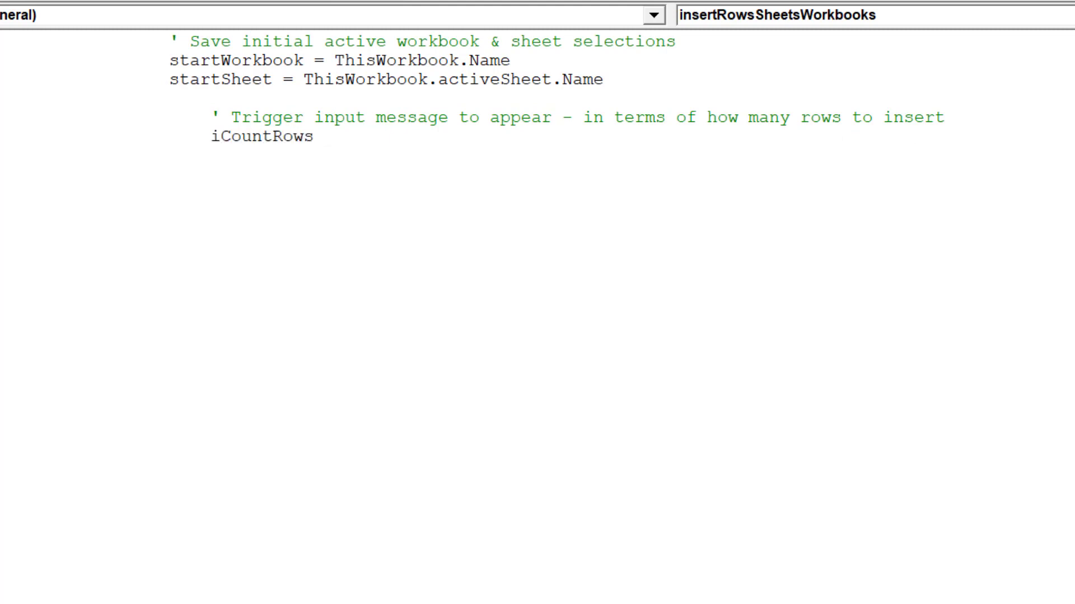
pyautogui.write(' = Applica')
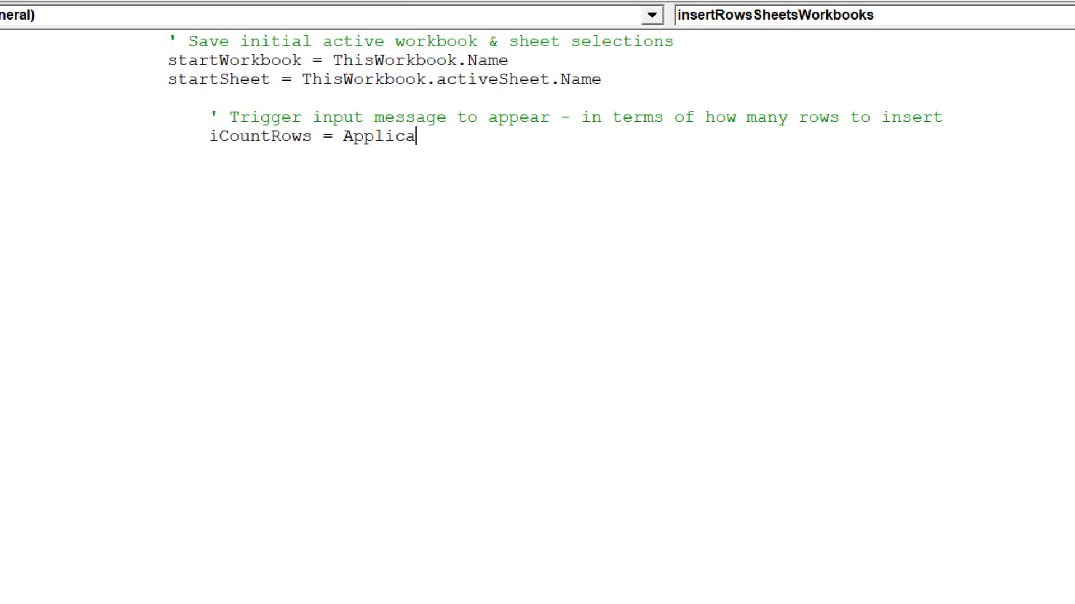
pyautogui.write('tion.')
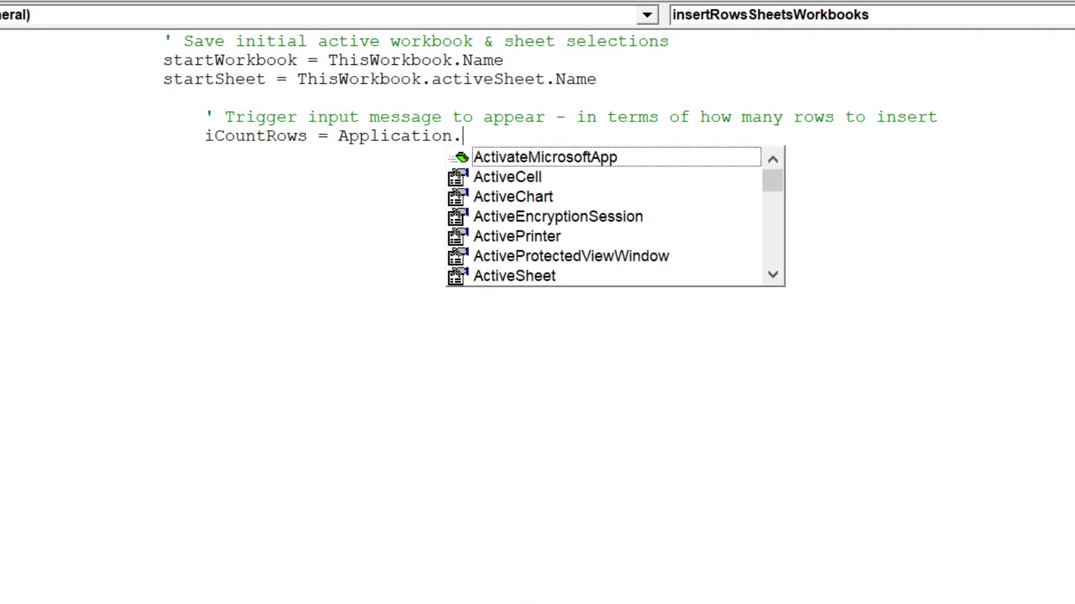
pyautogui.write('inp')
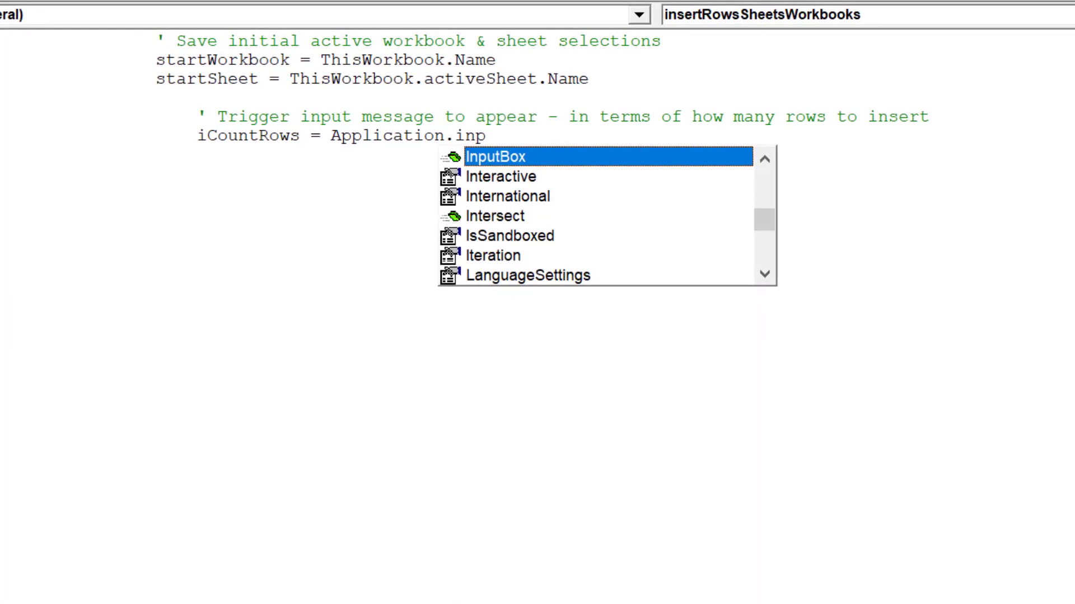
# Complete iCountRows = Application.InputBox asking how many rows to insert from activeRow, with Type:=1.
pyautogui.press('Tab')
pyautogui.write('(')
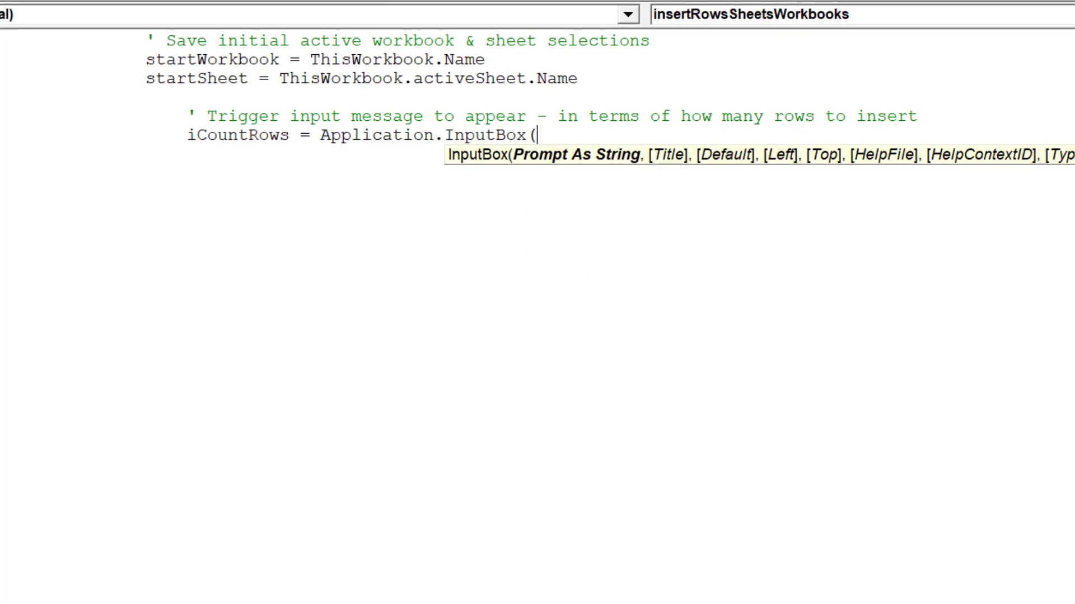
pyautogui.write('P')
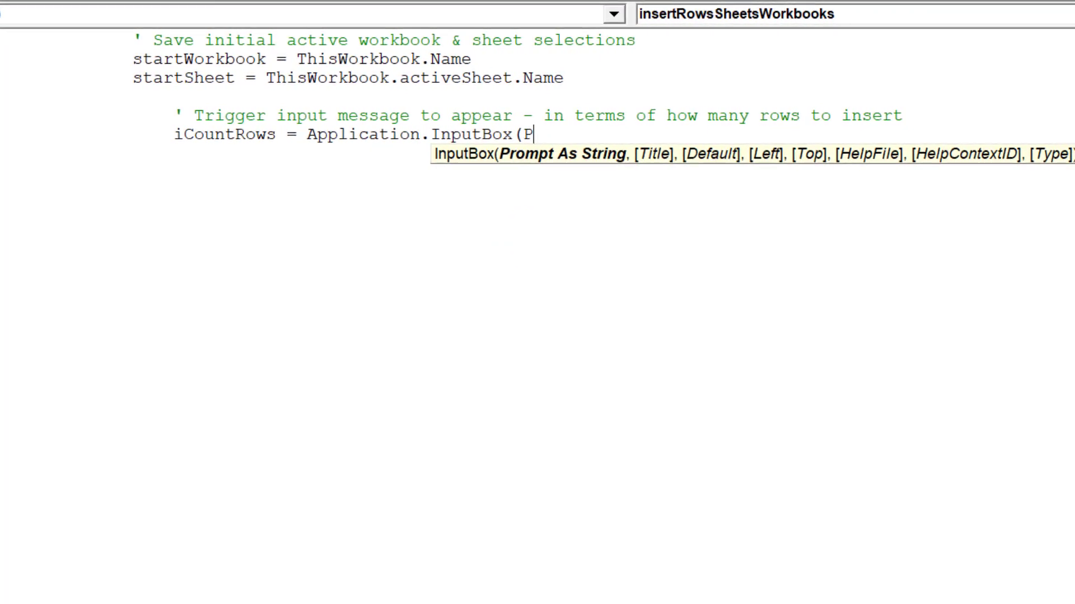
pyautogui.write('rompt')
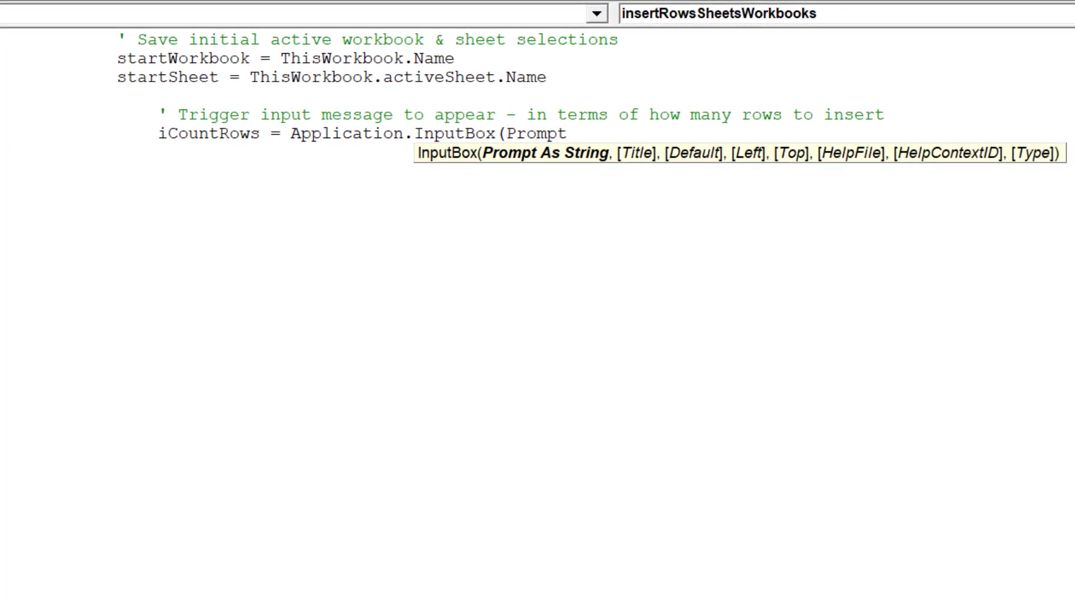
pyautogui.write(':="')
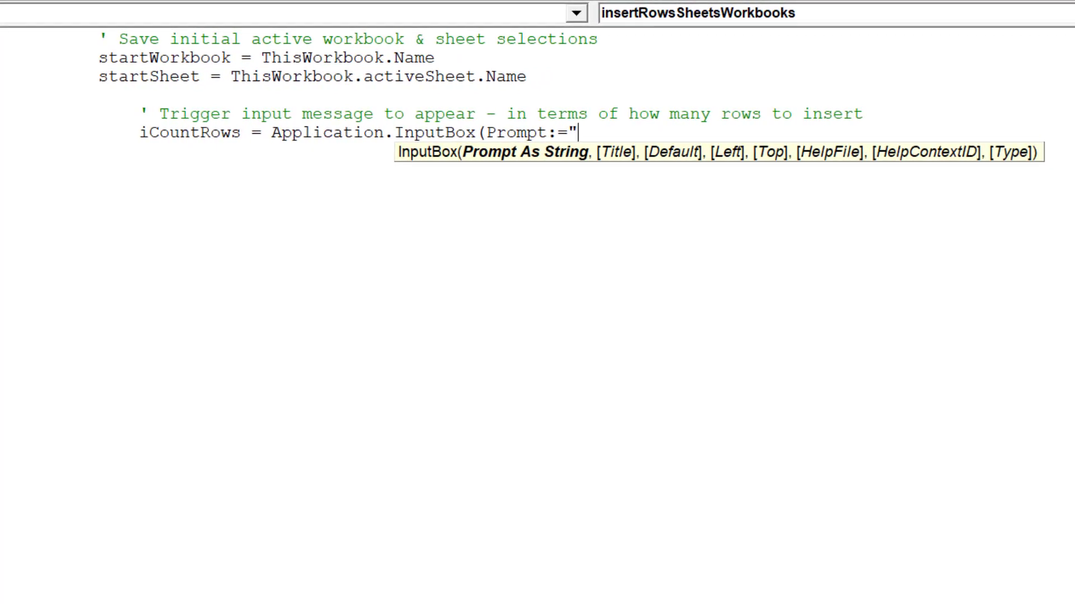
pyautogui.write('How m')
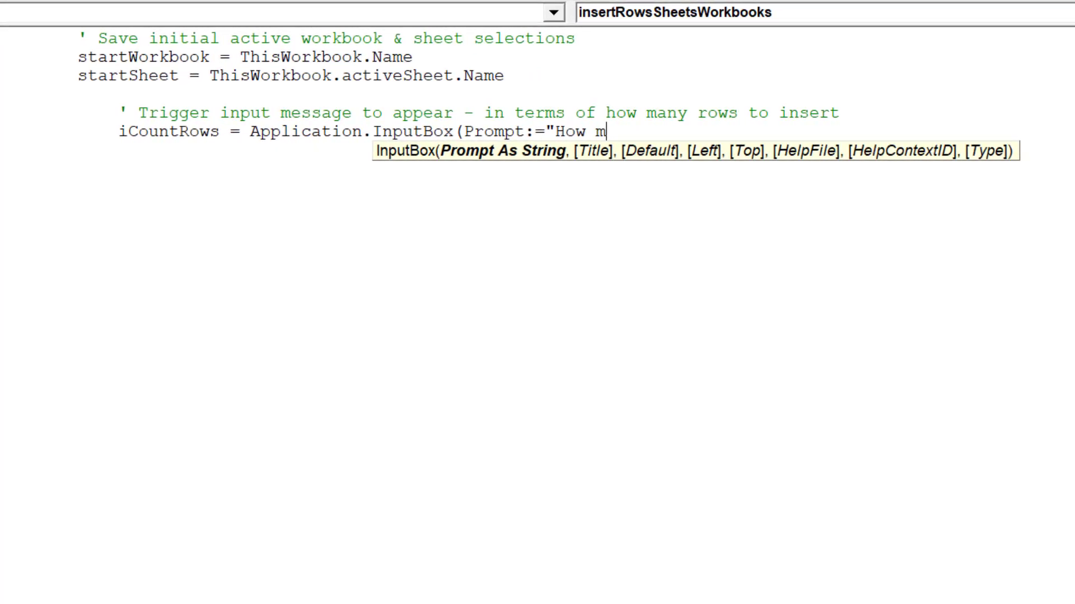
pyautogui.write('any rows ')
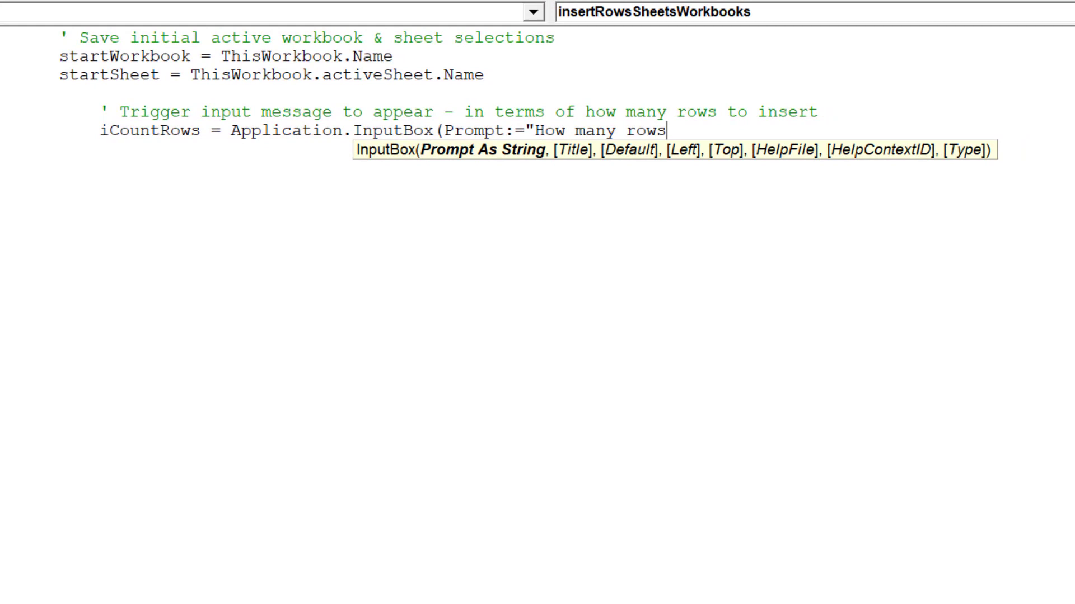
pyautogui.write('do you ')
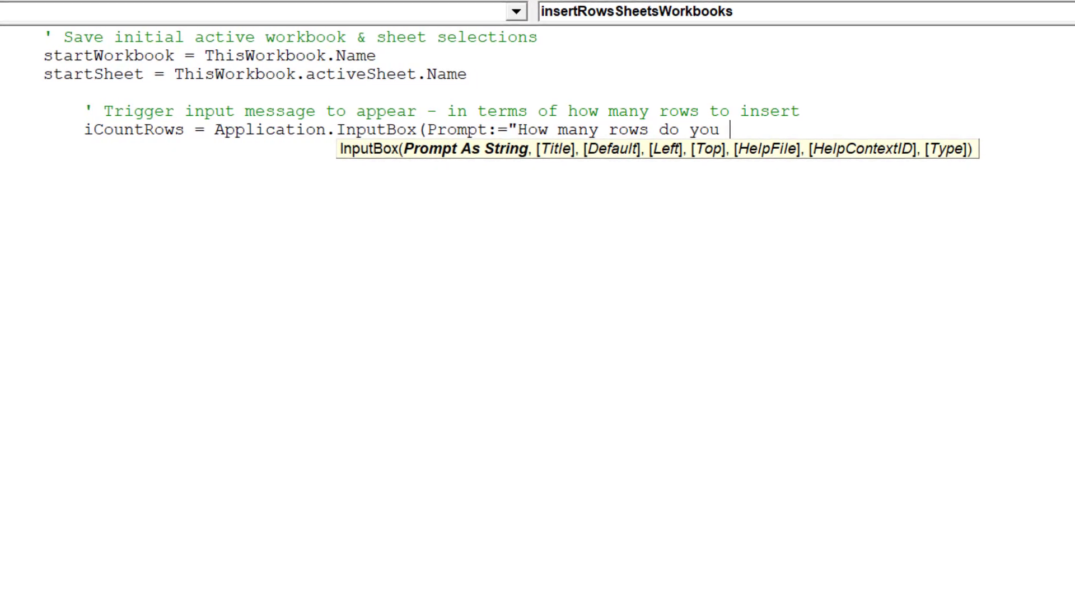
pyautogui.write('want to in')
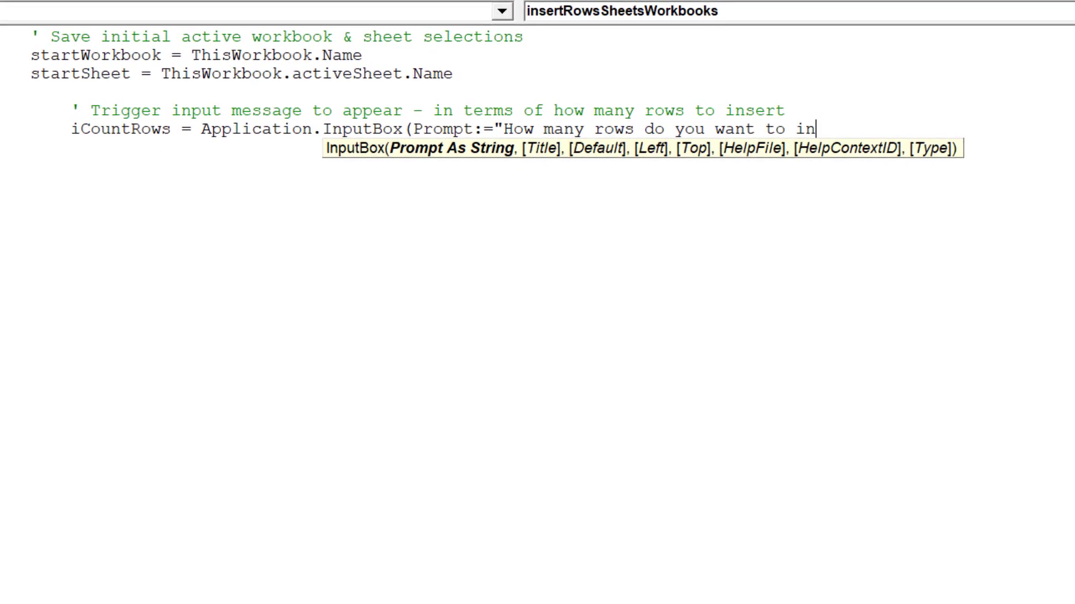
pyautogui.write('sert')
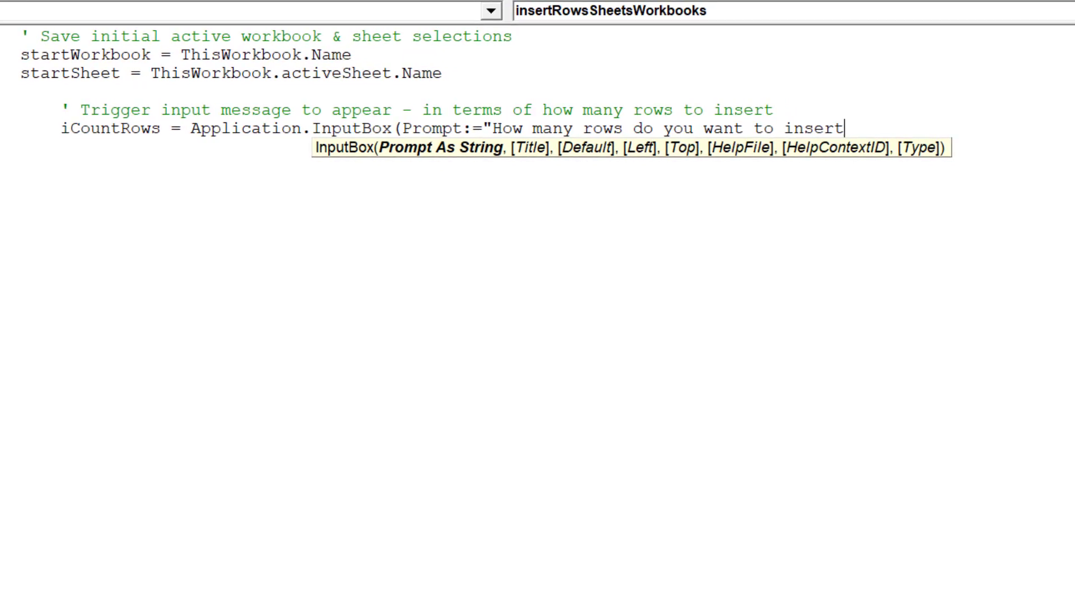
pyautogui.write(', ')
pyautogui.write('st')
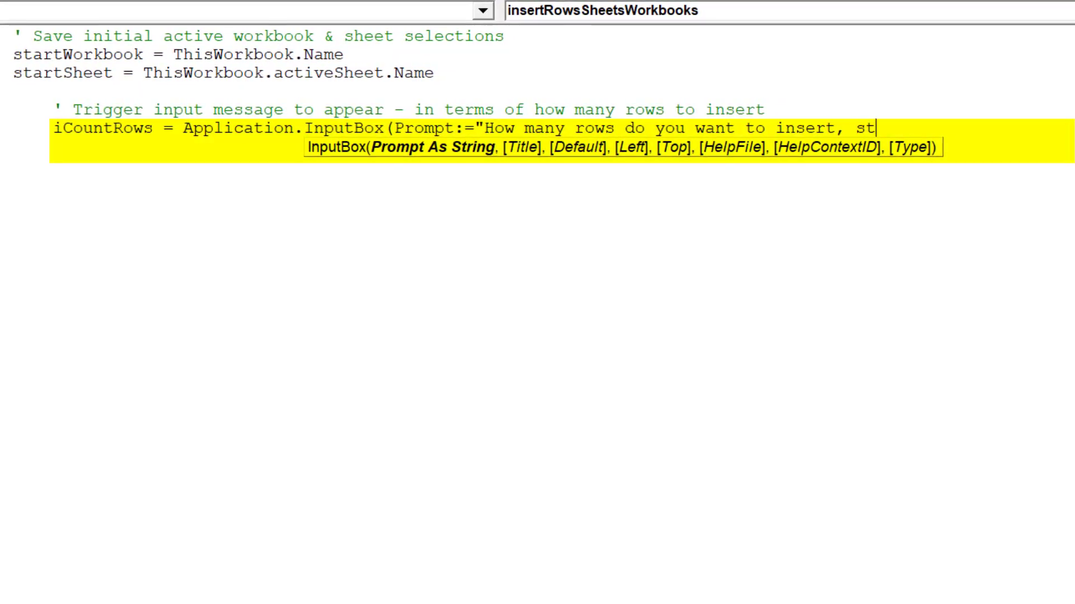
pyautogui.write('arting with ')
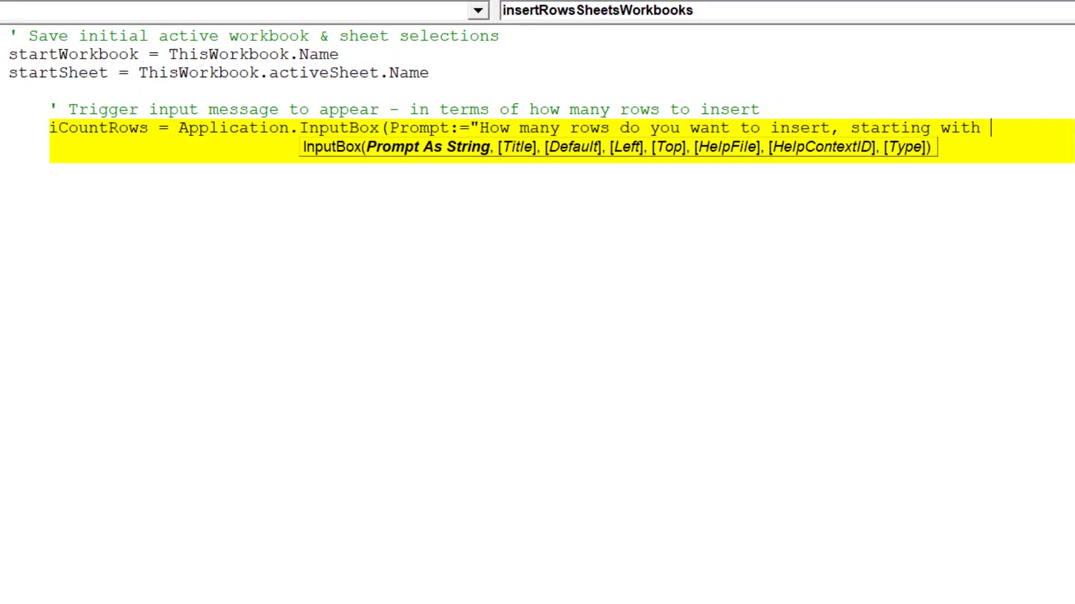
pyautogui.write('row " _')
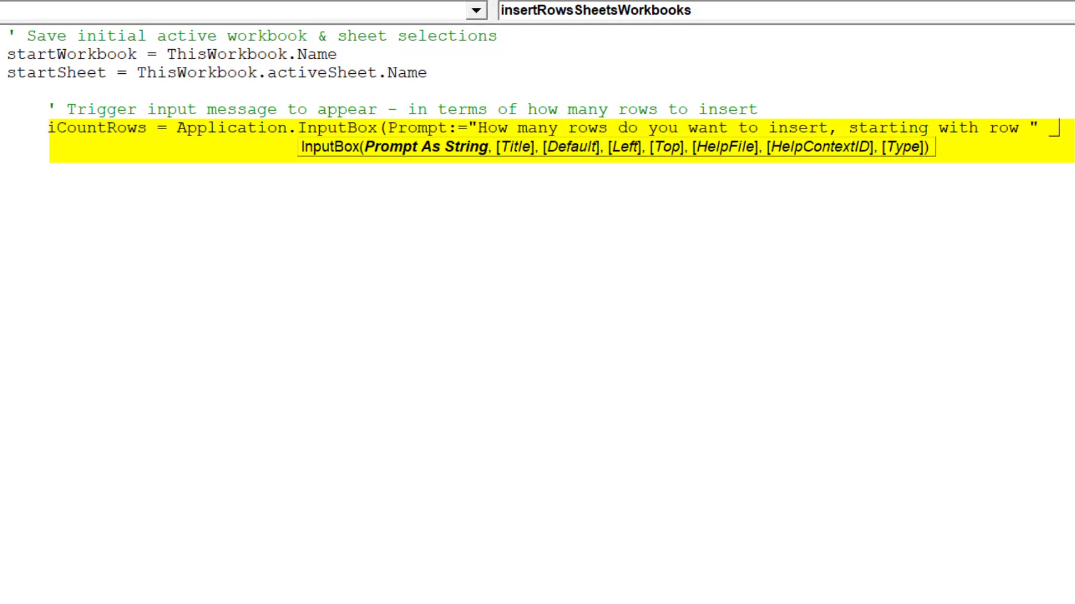
pyautogui.press('Return')
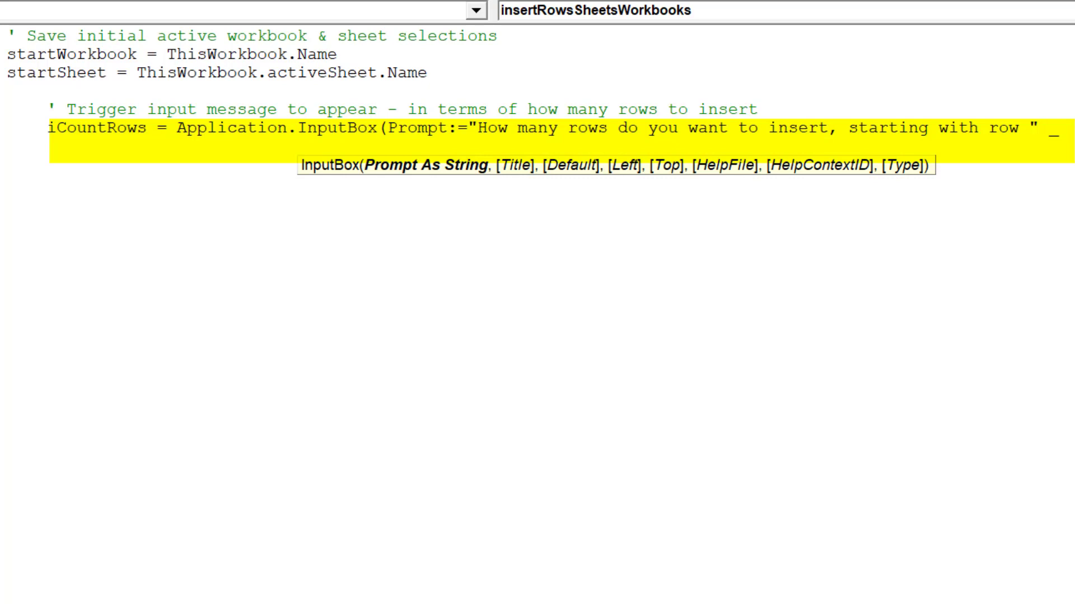
pyautogui.write('& a')
pyautogui.write('ctiveR')
pyautogui.write('ow')
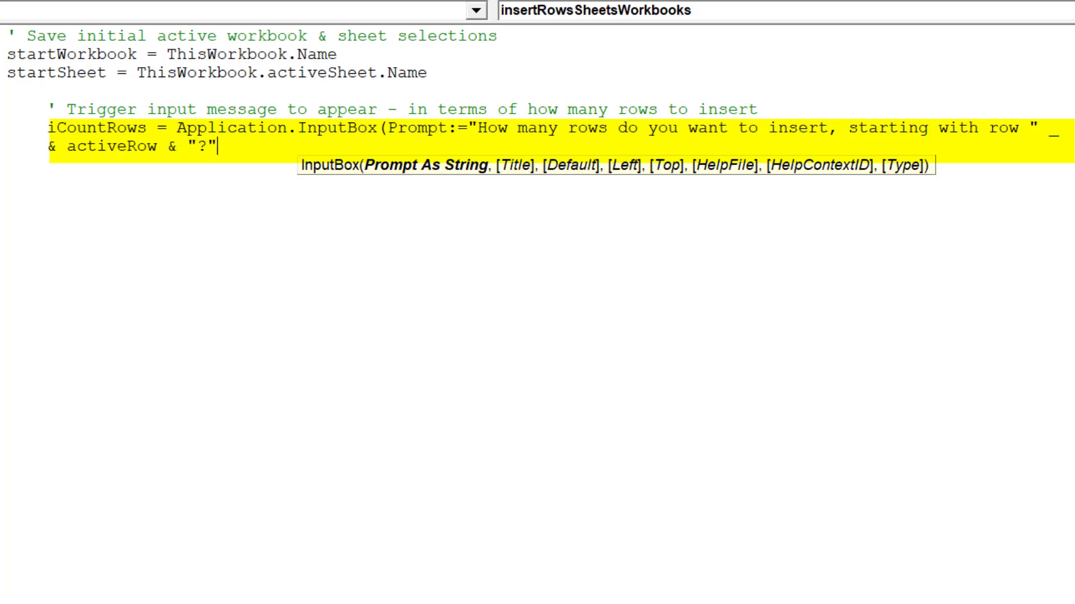
pyautogui.write(', Type:')
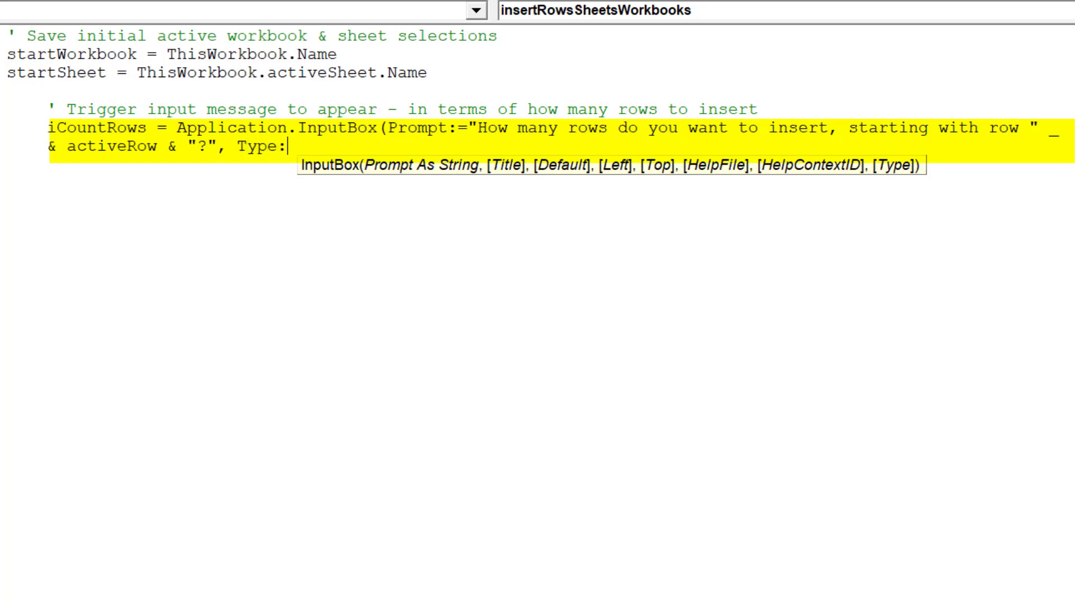
pyautogui.write('=1)')
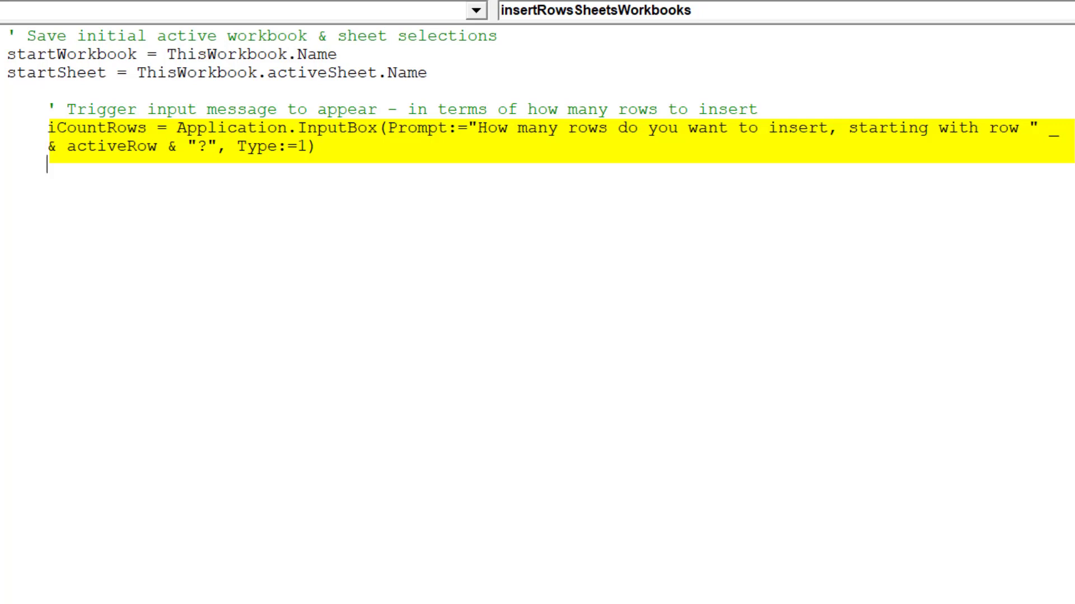
# Write the error-handling comment after the InputBox line, fixing the misspelled 'integer'.
pyautogui.press('Return')
pyautogui.press('Return')
pyautogui.press('Tab')
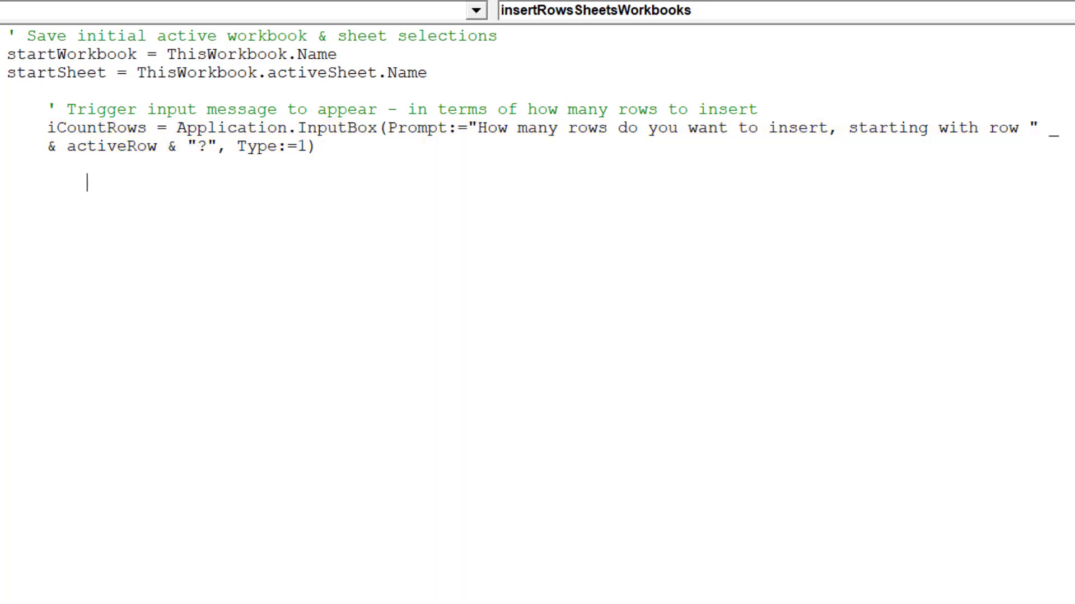
pyautogui.write("' Erro")
pyautogui.write('r handling ')
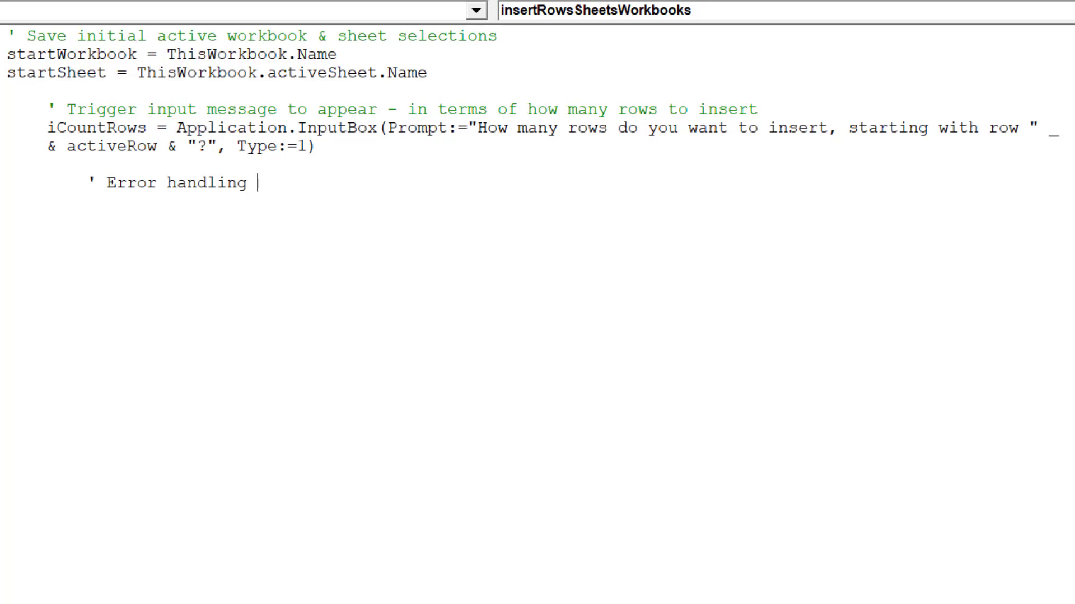
pyautogui.write('- end th')
pyautogui.write('e macro i')
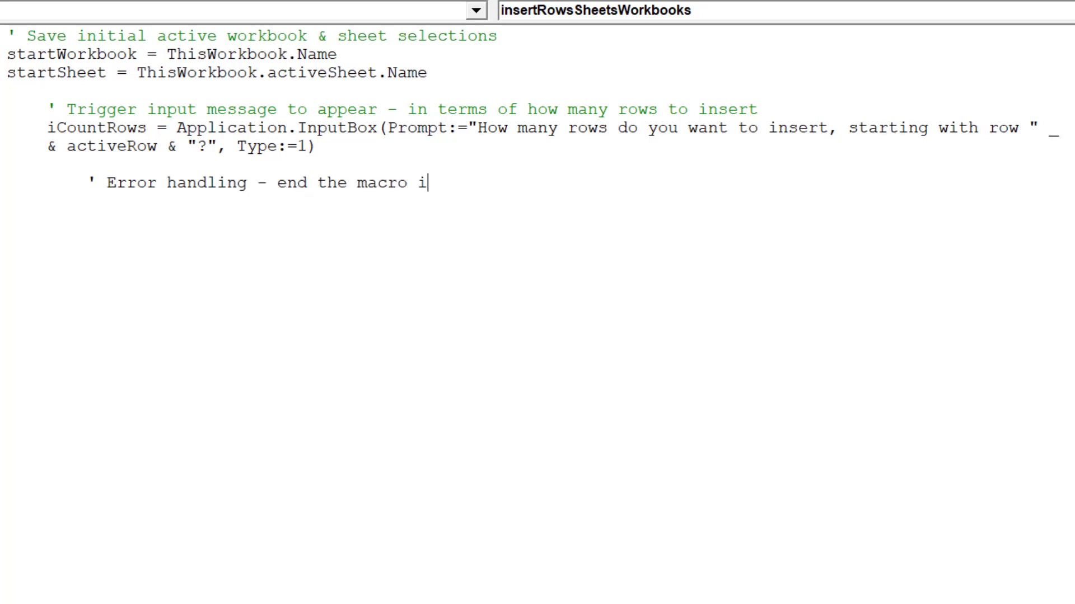
pyautogui.write('f a z')
pyautogui.write('ero, ')
pyautogui.write('negative inter')
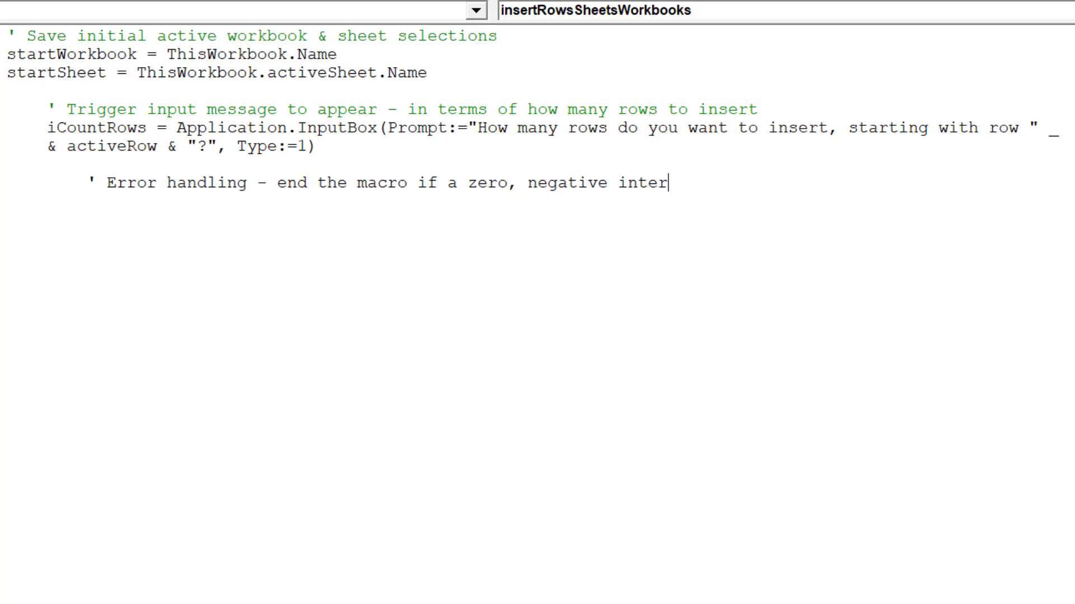
pyautogui.write('ger')
pyautogui.press('BackSpace')
pyautogui.press('BackSpace')
pyautogui.press('BackSpace')
pyautogui.press('BackSpace')
pyautogui.write('ger ')
pyautogui.write('or non')
pyautogui.write('-integer ')
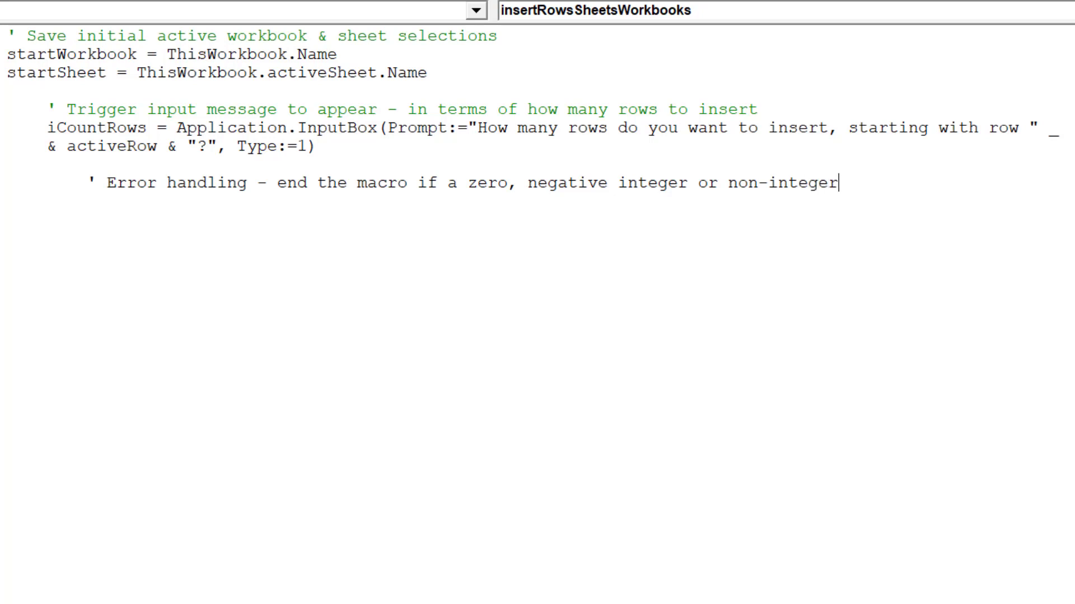
pyautogui.write('value')
pyautogui.write(' is enter')
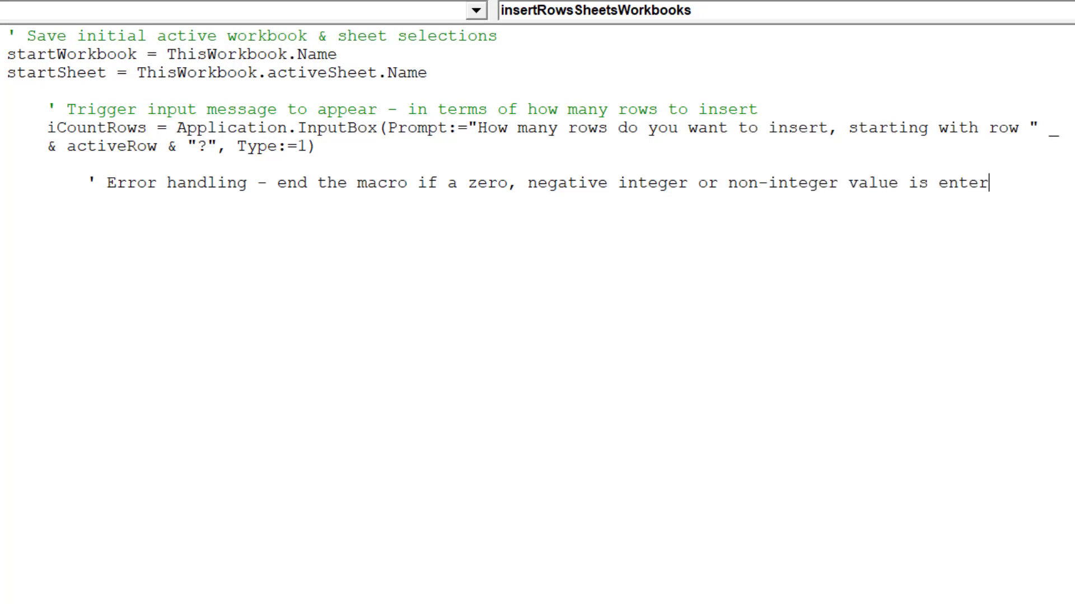
pyautogui.write('ed')
pyautogui.press('Return')
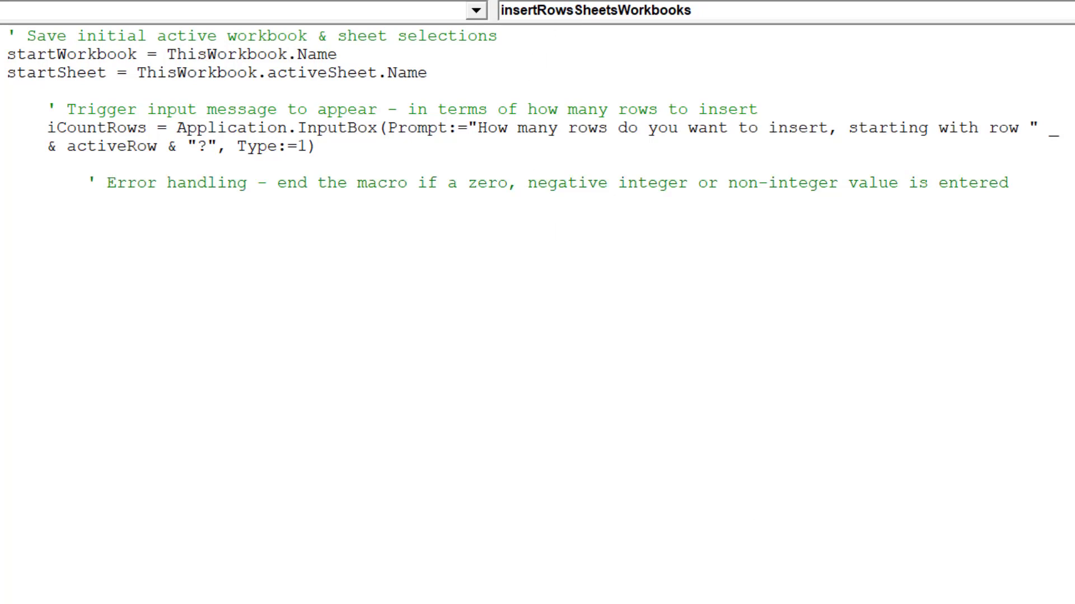
pyautogui.scroll(-2, 537, 126)
pyautogui.scroll(-2, 538, 126)
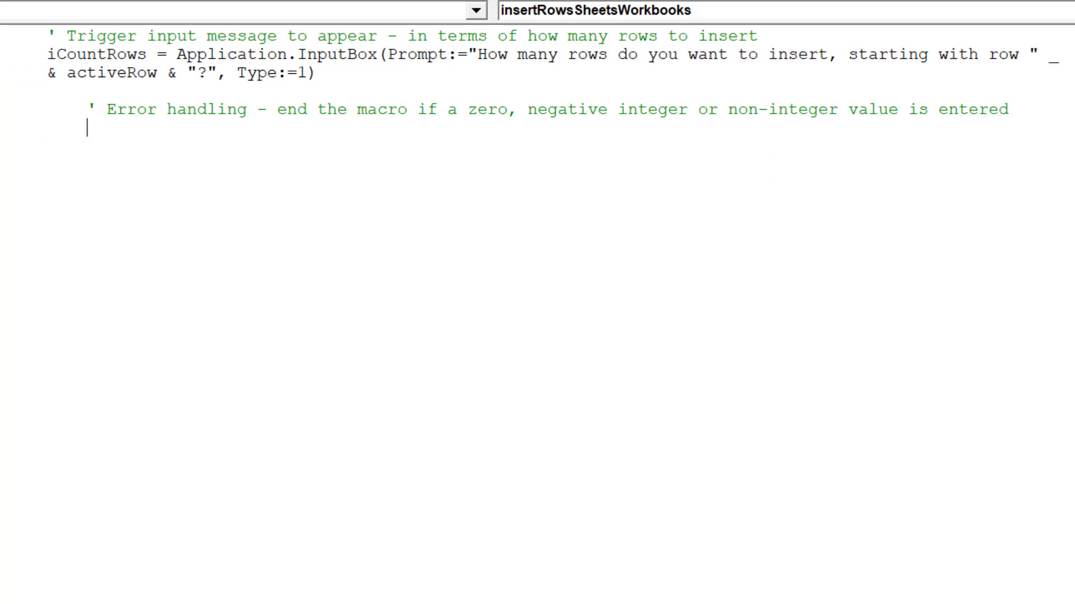
pyautogui.write('If iCo')
pyautogui.write('untRows ')
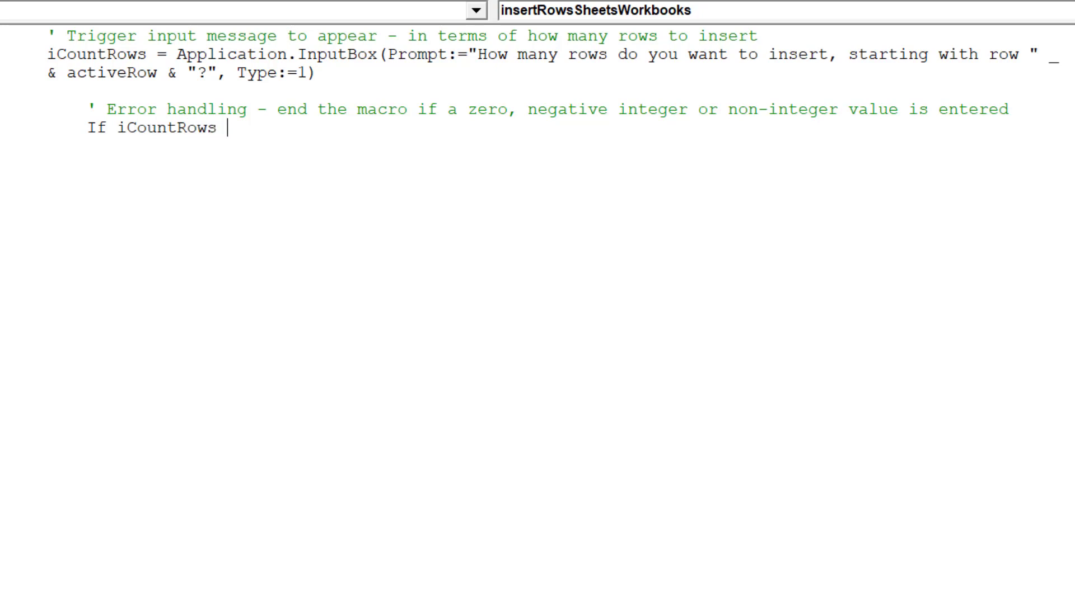
pyautogui.write('= False ')
pyautogui.write('or iCo')
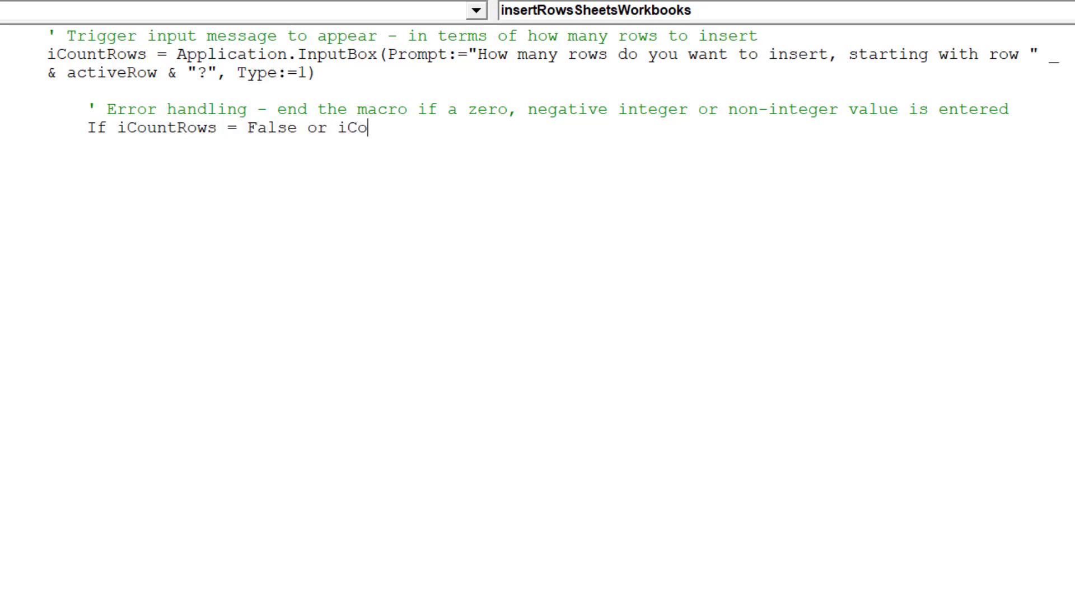
pyautogui.write('untRows ')
pyautogui.write('<= ')
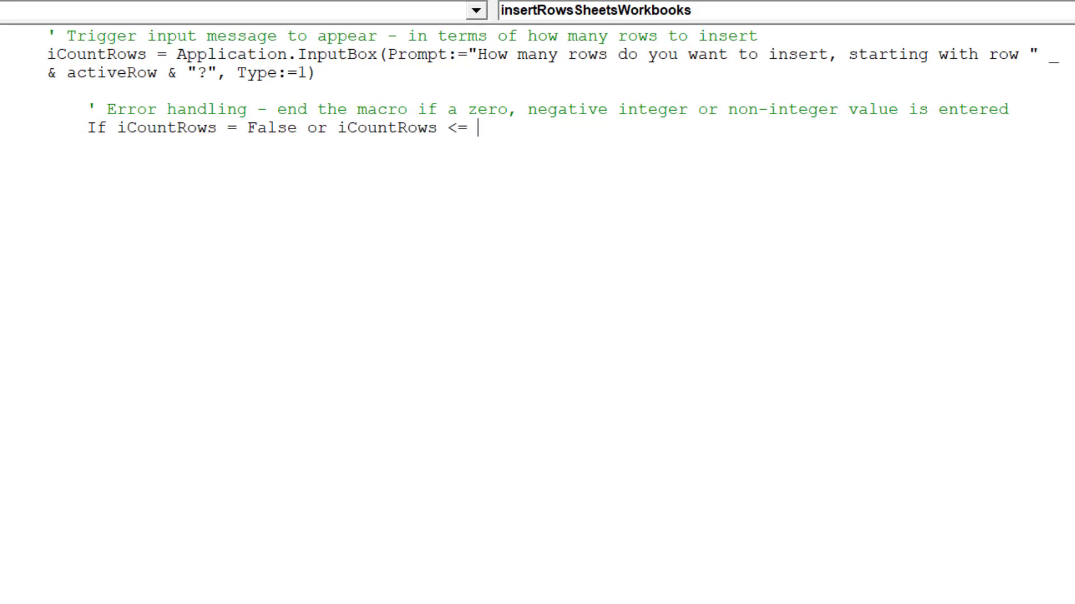
pyautogui.write('0 Then ')
pyautogui.write('end')
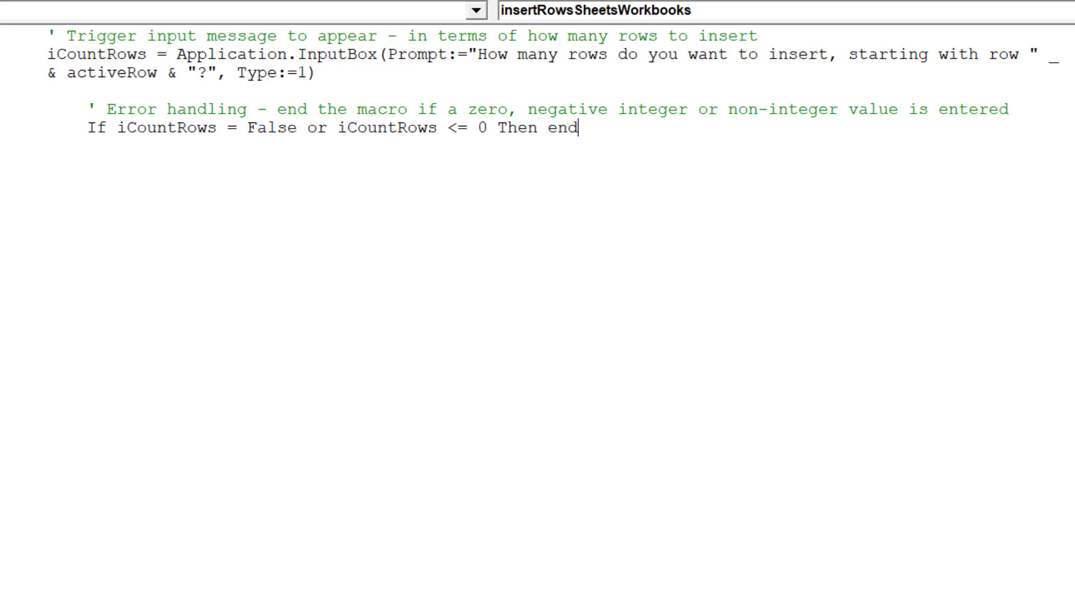
# Add 'If iCountRows = False Or iCountRows <= 0 Then End' followed by a blank line.
pyautogui.press('Return')
pyautogui.press('Return')
# Write the comment introducing the loop over every open workbook.
pyautogui.press('Tab')
pyautogui.write('Loop thro')
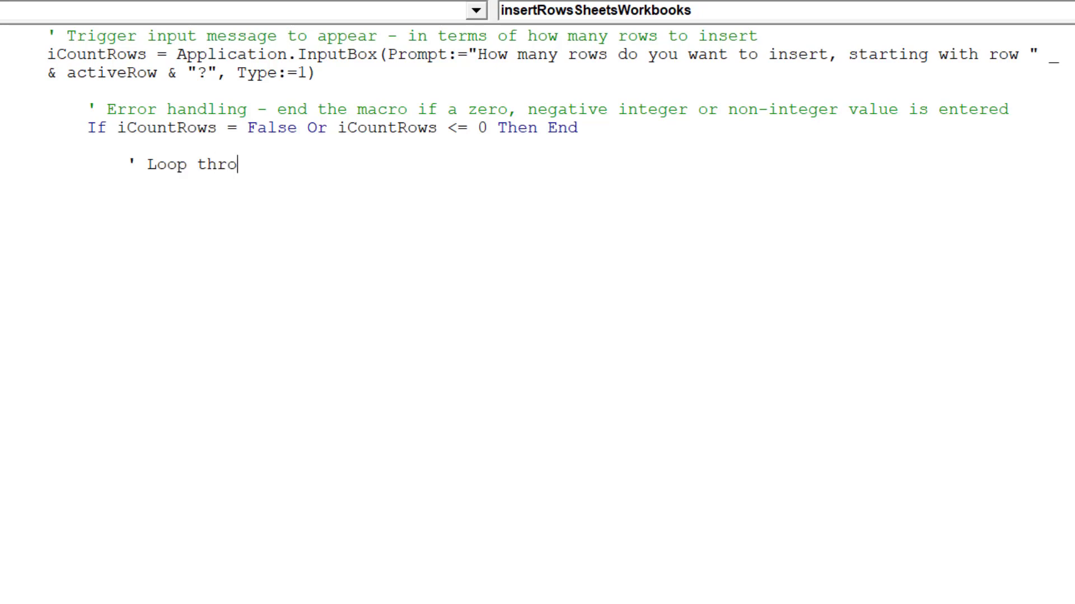
pyautogui.write('ugh the ope')
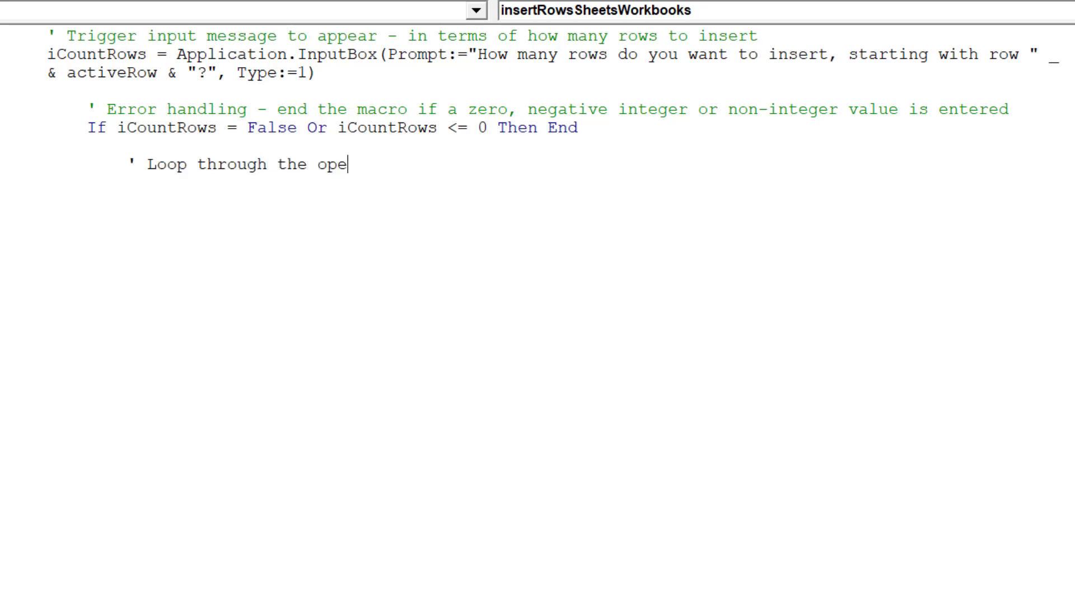
pyautogui.write('n qorkb')
pyautogui.press('BackSpace')
pyautogui.press('BackSpace')
pyautogui.press('BackSpace')
pyautogui.press('BackSpace')
pyautogui.press('BackSpace')
pyautogui.write('workb')
pyautogui.write('ooks in ')
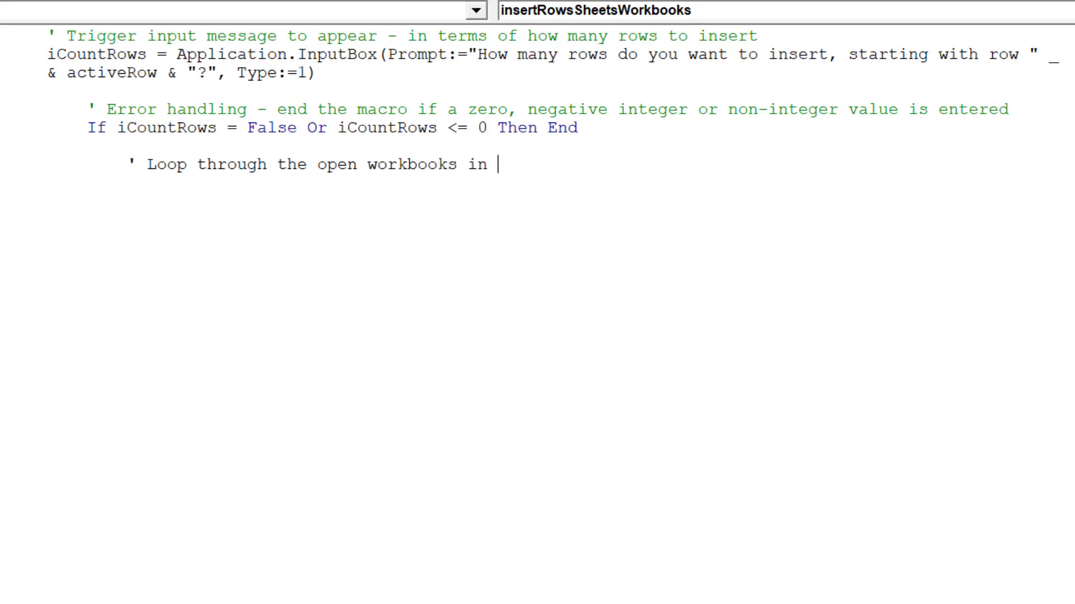
pyautogui.write('active Exce')
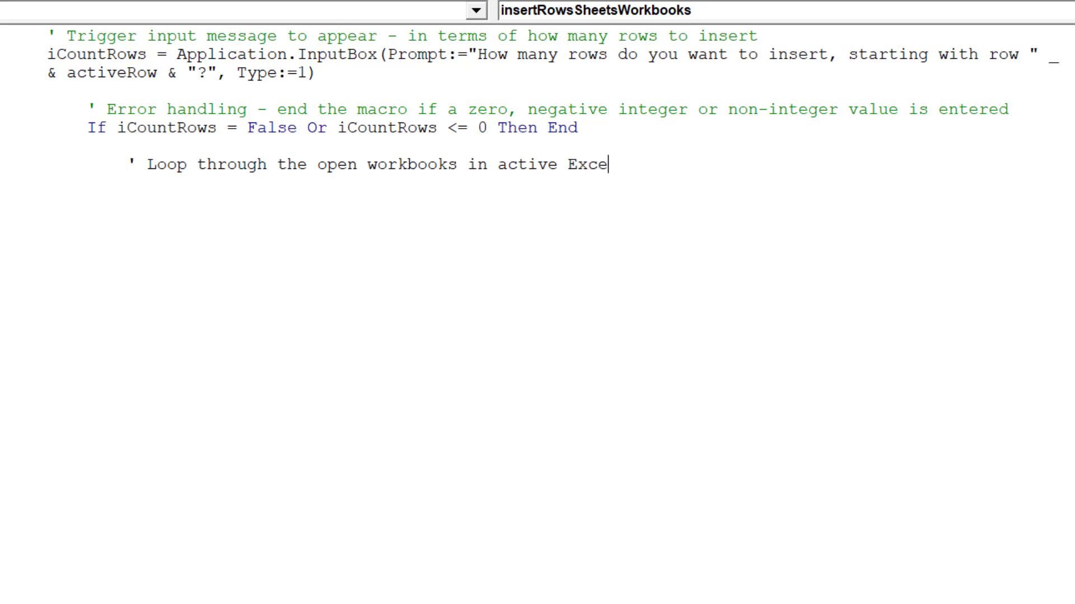
pyautogui.write('l')
pyautogui.press('Return')
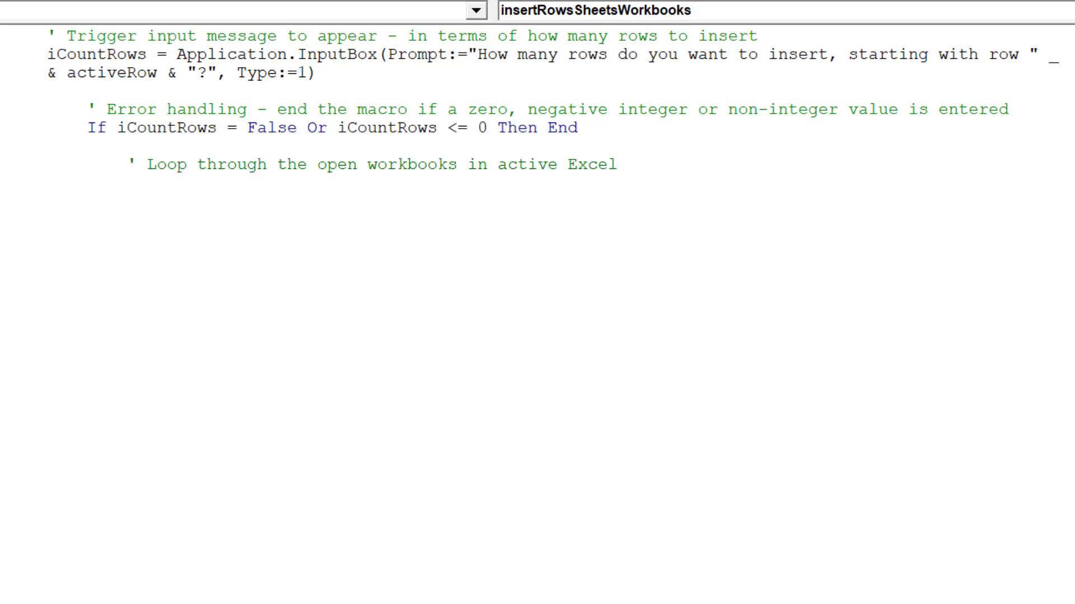
pyautogui.scroll(-1, 537, 252)
pyautogui.scroll(-1, 537, 253)
pyautogui.scroll(-1, 538, 252)
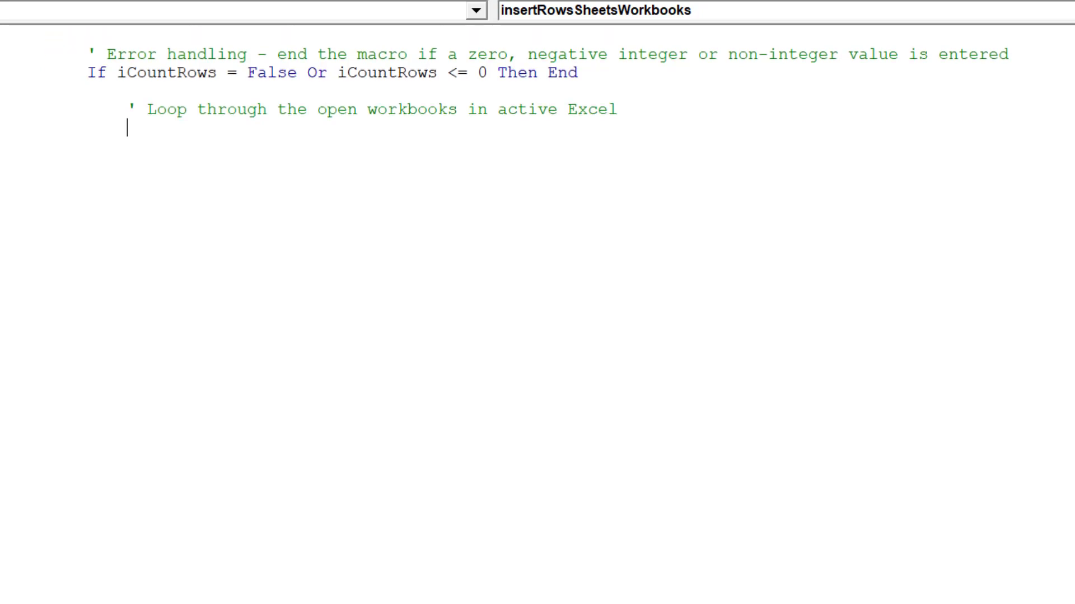
pyautogui.scroll(-1, 537, 252)
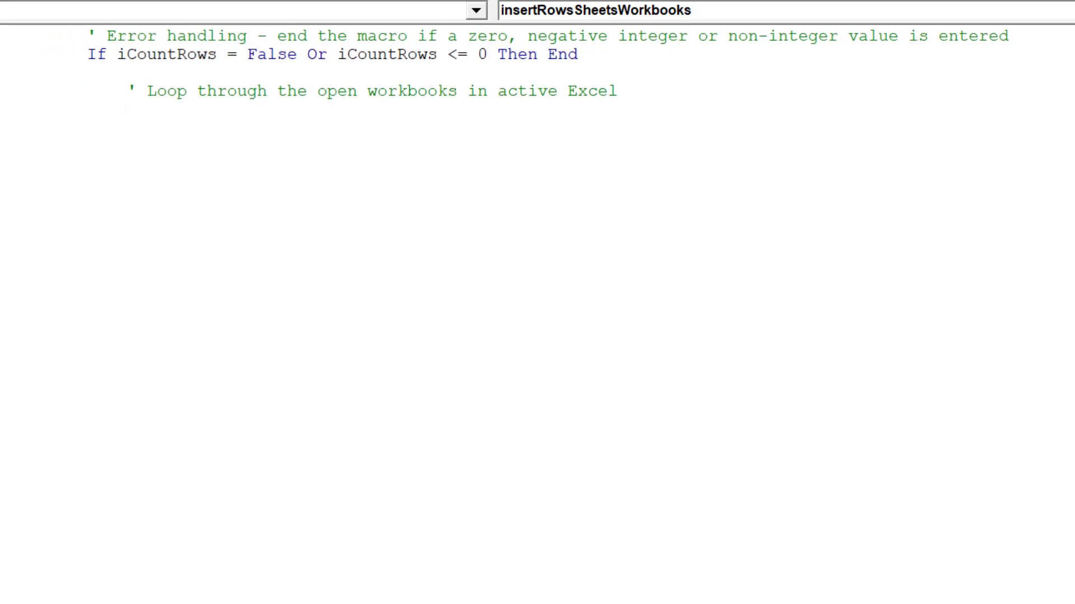
pyautogui.write('For each ')
pyautogui.write('wb in')
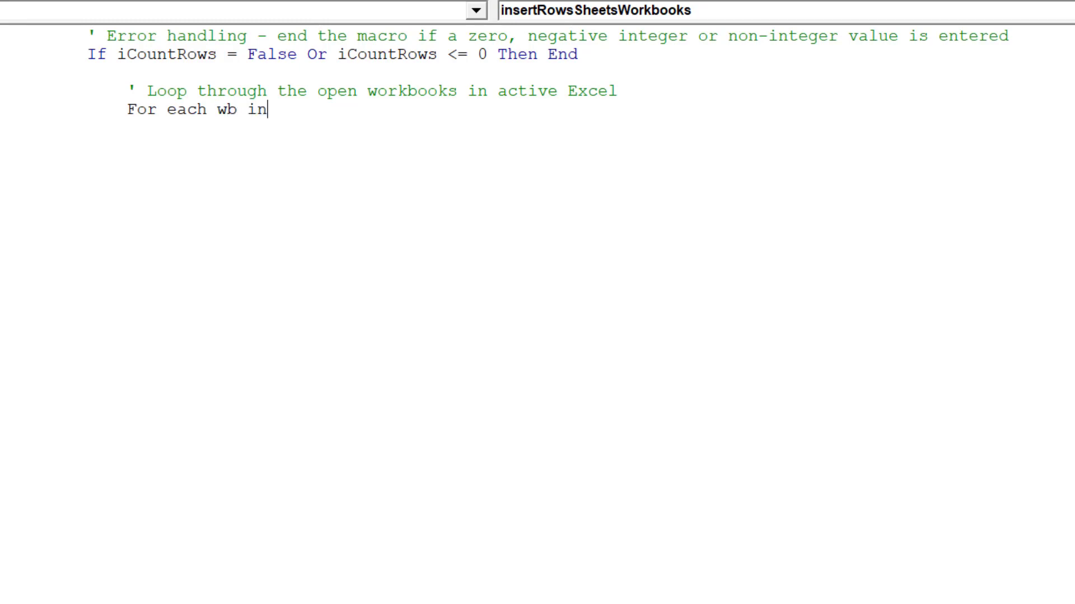
pyautogui.write(' Application')
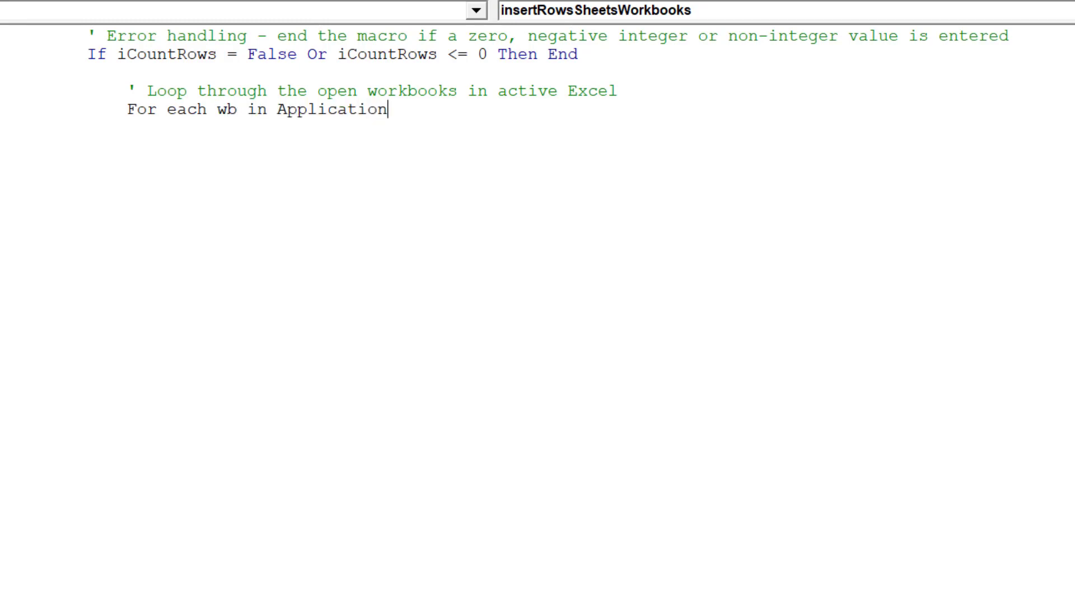
pyautogui.write('.w')
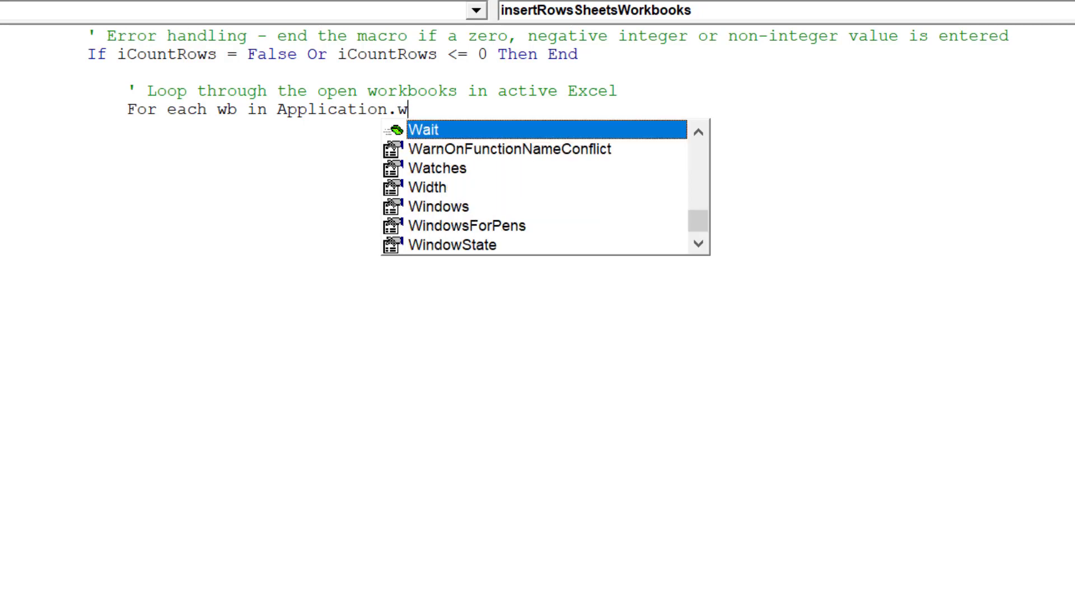
pyautogui.write('or')
# Add 'For Each wb In Application.Workbooks' and indent for the nested block.
pyautogui.press('Tab')
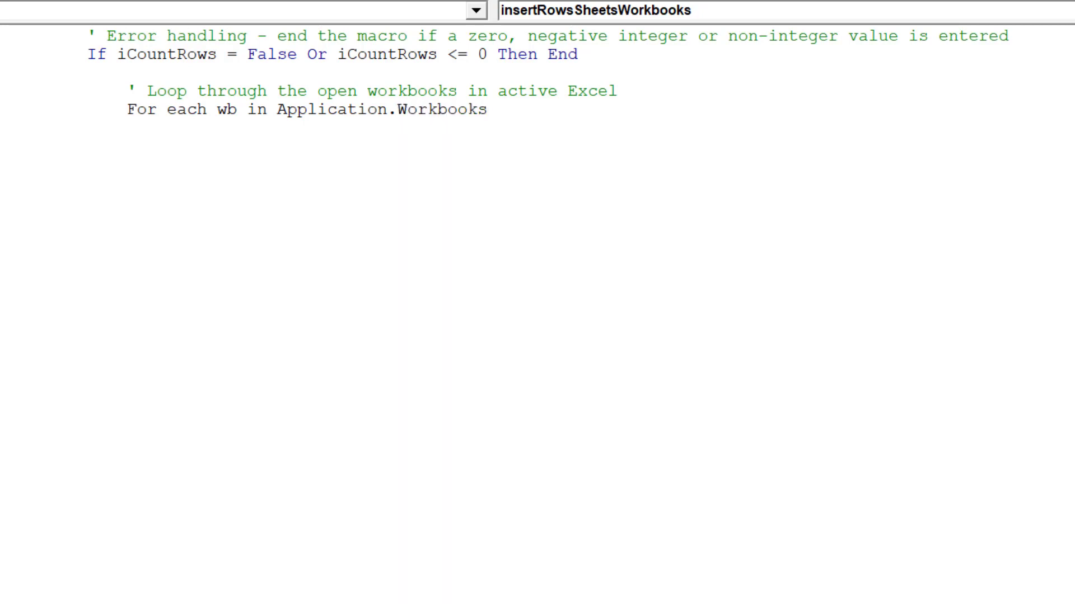
pyautogui.press('Return')
pyautogui.press('Tab')
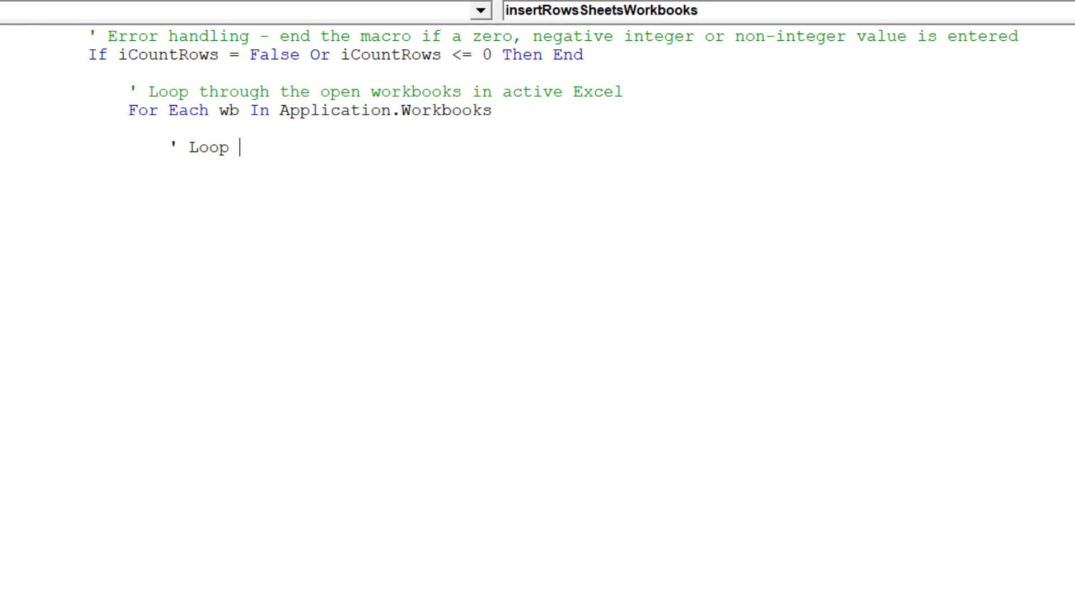
pyautogui.write('through the')
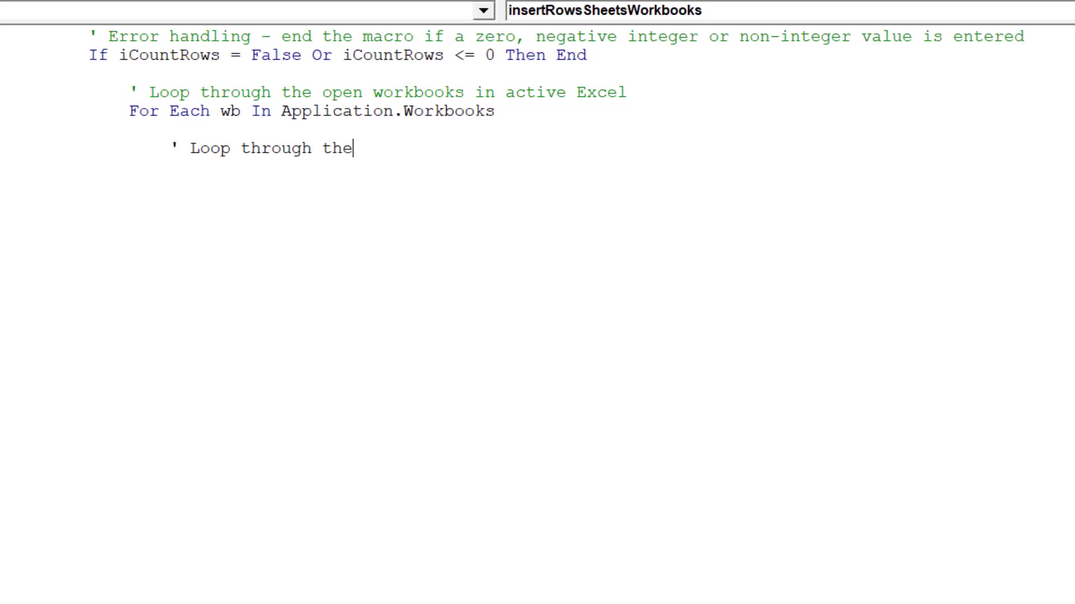
pyautogui.write(' workb')
# Finish the sheet-loop comment and add 'For Each ws In wb.Sheets' with ws.Activate inside.
pyautogui.press('BackSpace')
pyautogui.write('s')
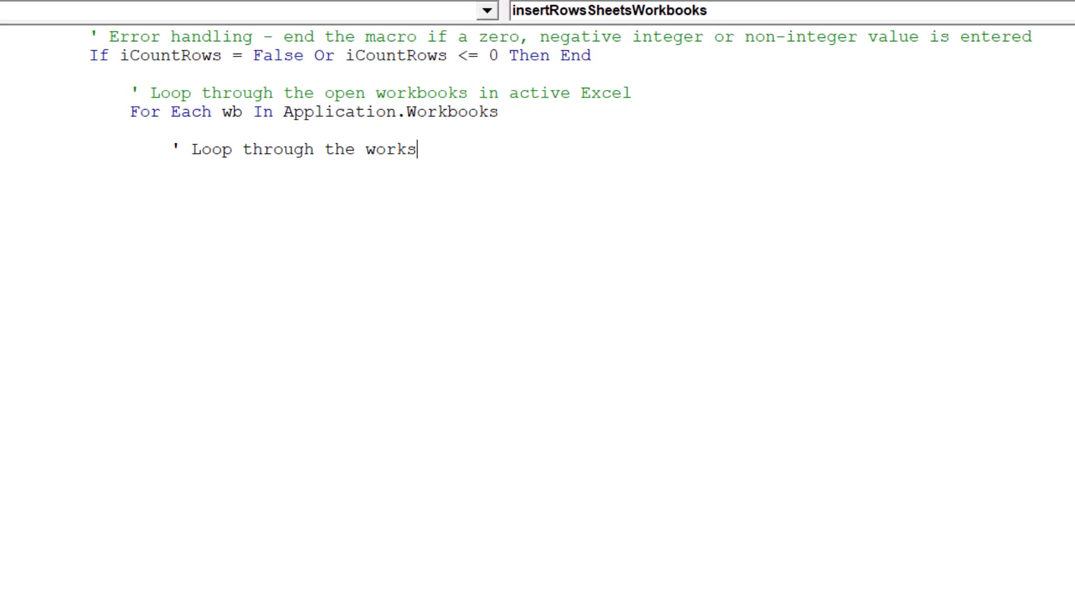
pyautogui.write('heets in ')
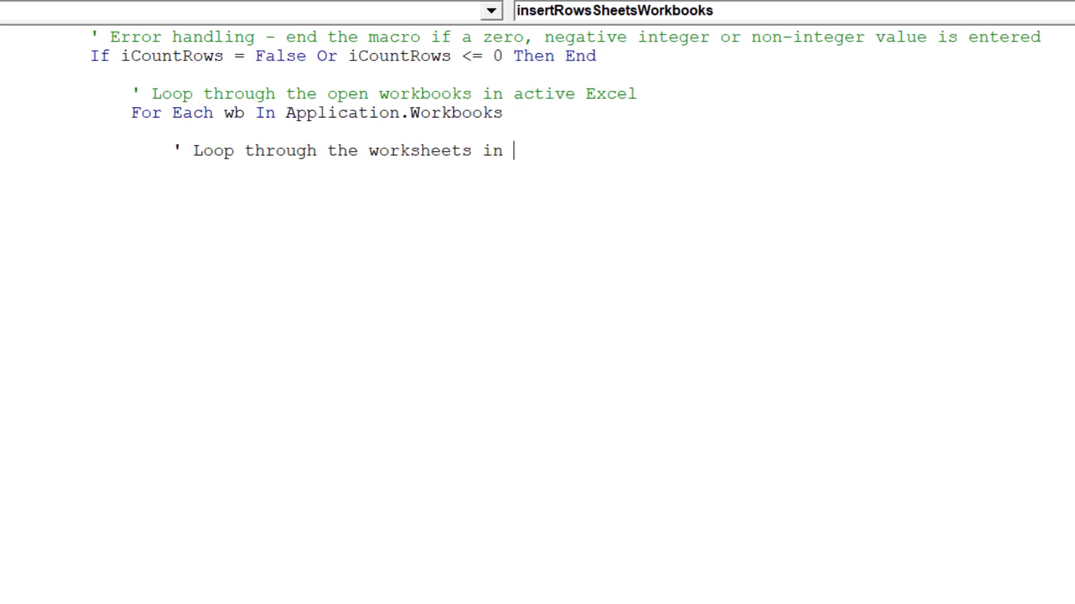
pyautogui.write('active ')
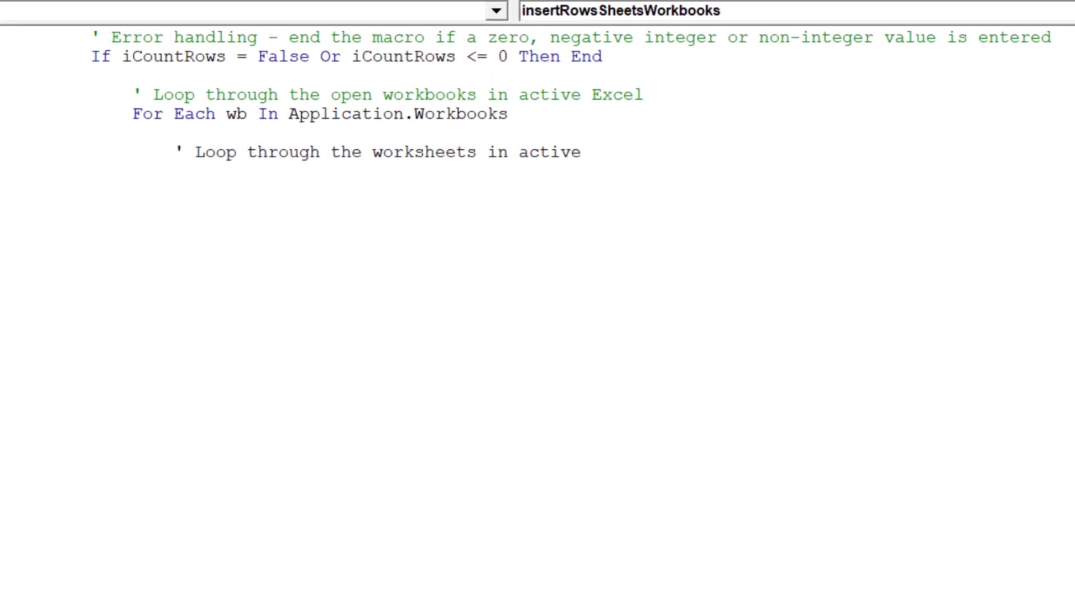
pyautogui.write('workbook')
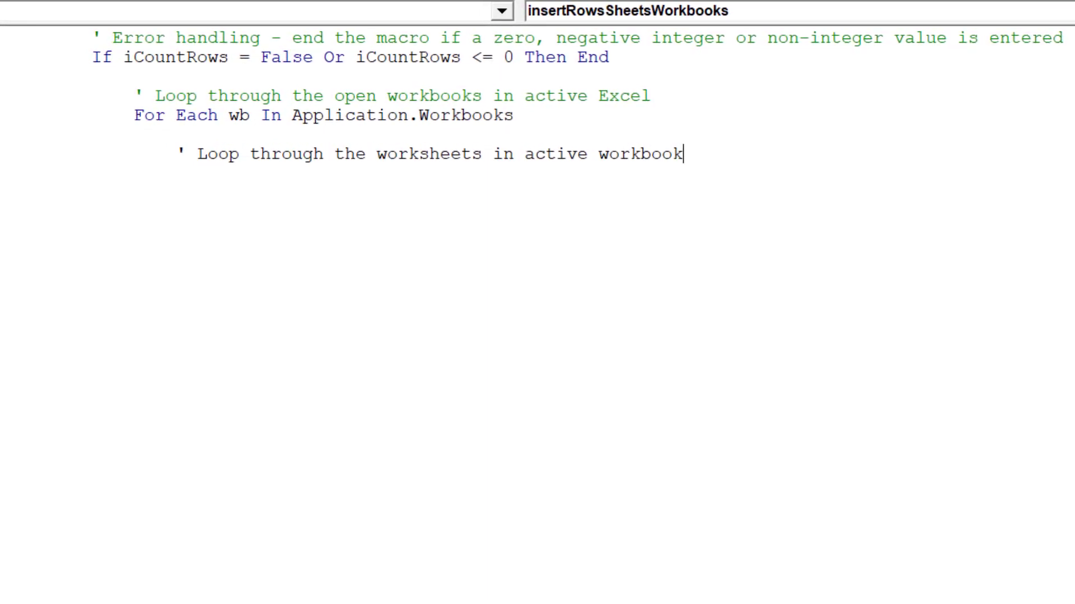
pyautogui.press('Return')
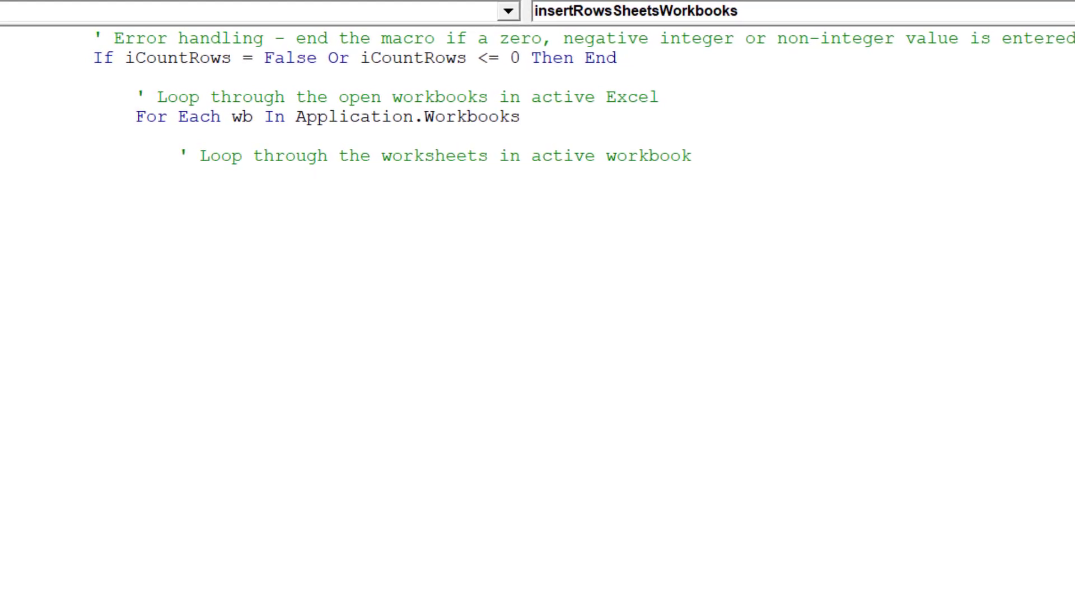
pyautogui.write('For')
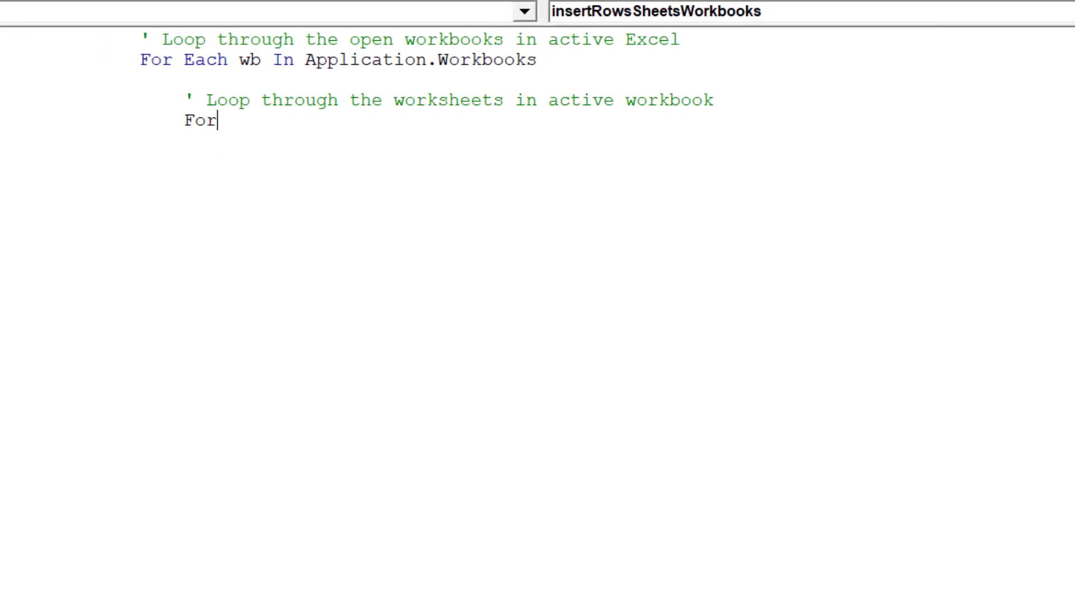
pyautogui.write(' ea')
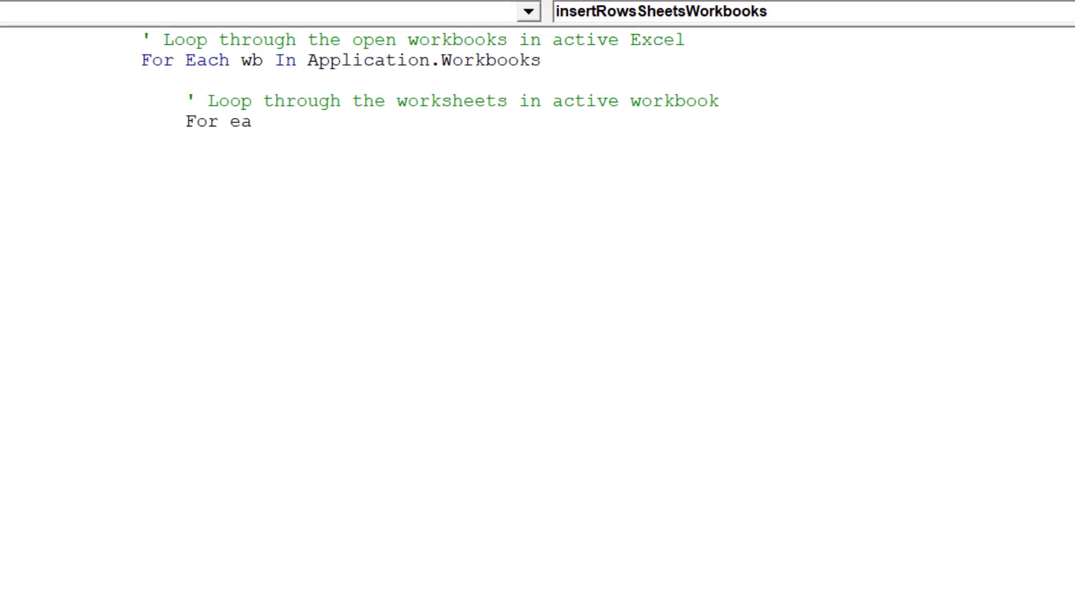
pyautogui.write('ch ws i')
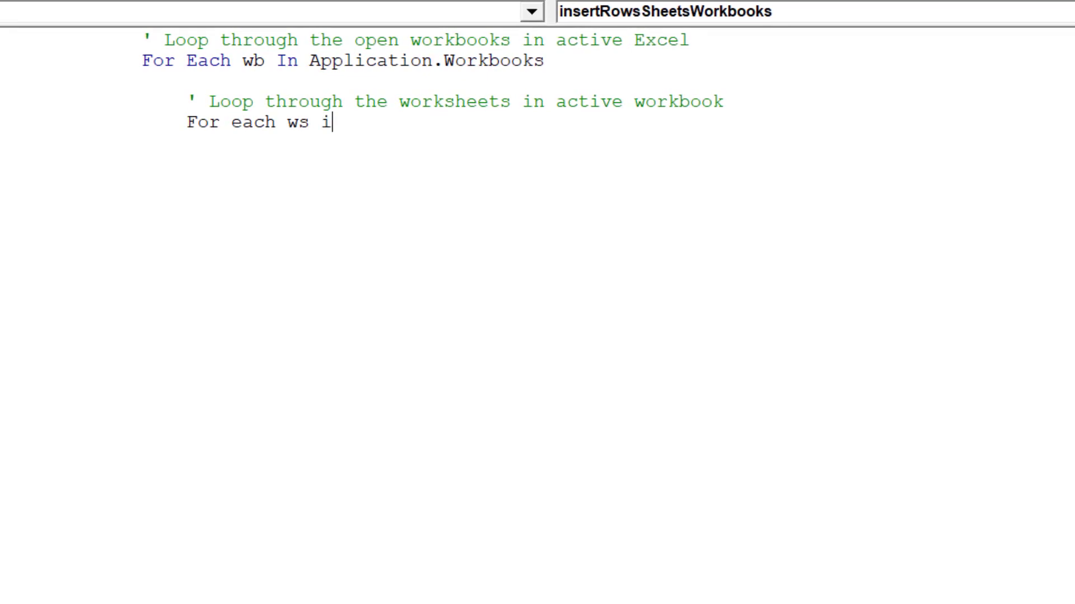
pyautogui.write('n wb.')
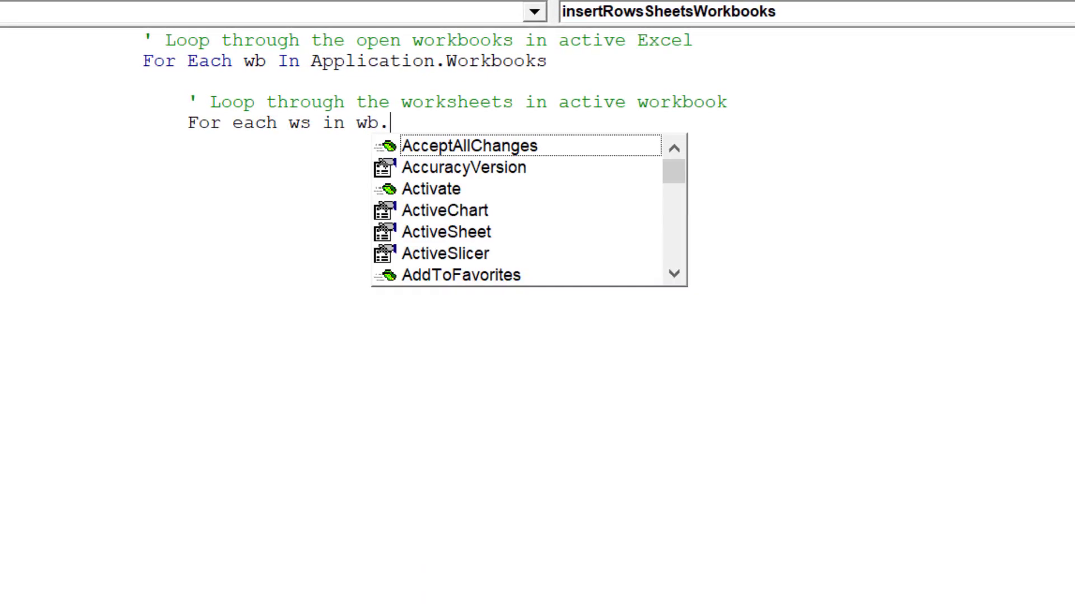
pyautogui.write('she')
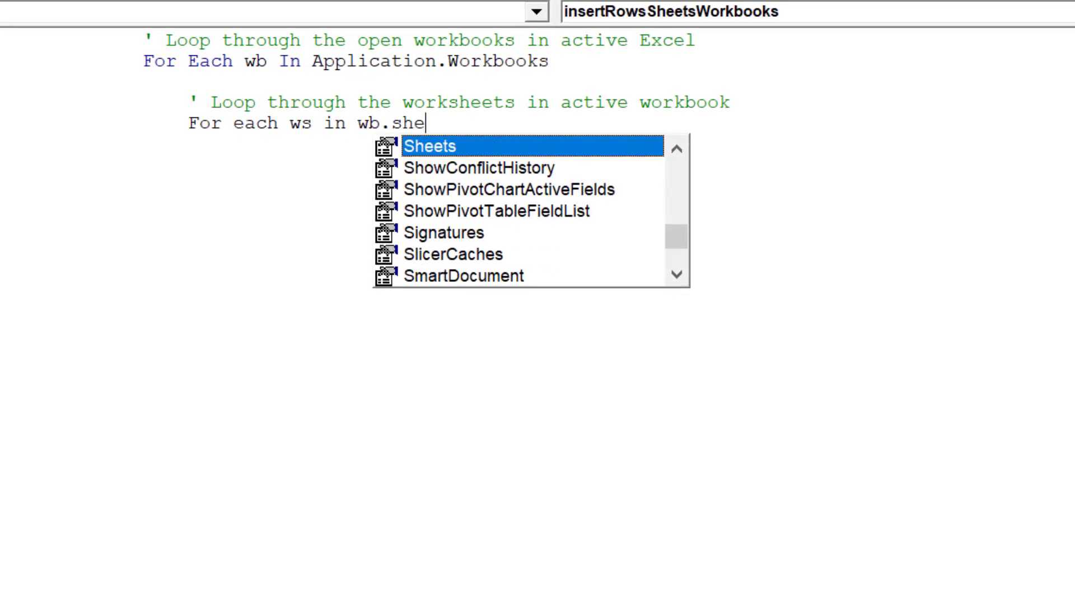
pyautogui.press('Tab')
pyautogui.press('Return')
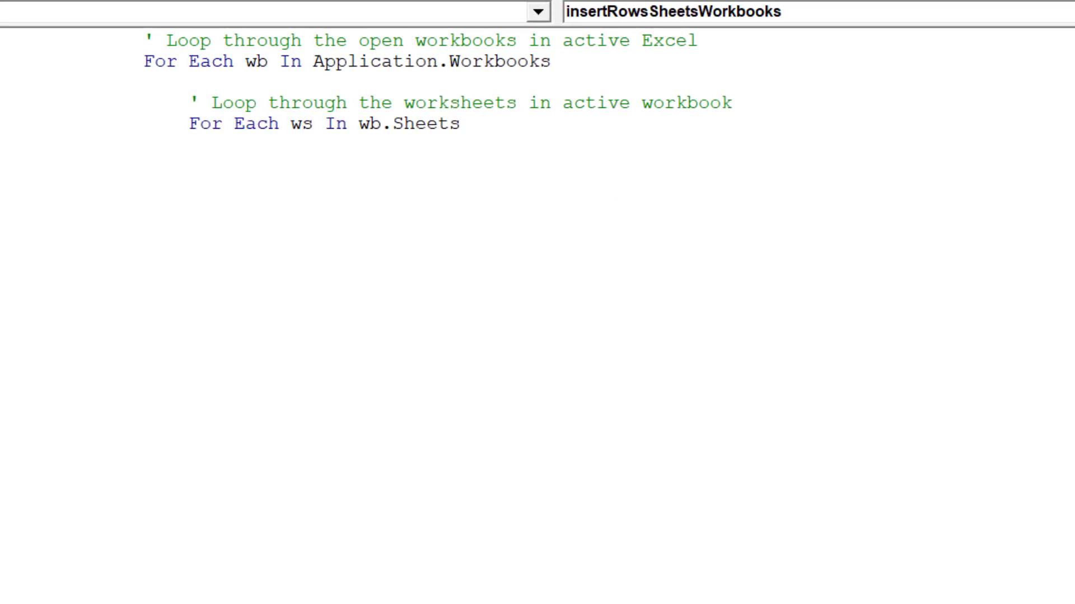
pyautogui.write('ws')
pyautogui.write('.a')
pyautogui.press('Tab')
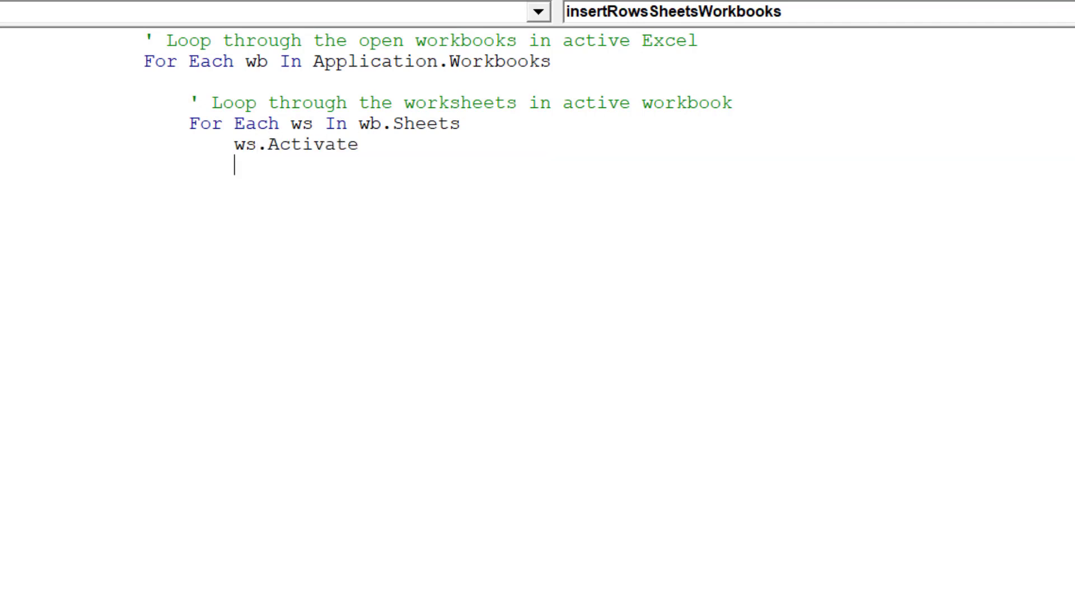
pyautogui.press('Return')
pyautogui.write('Rows')
pyautogui.write('(activ')
pyautogui.write('e')
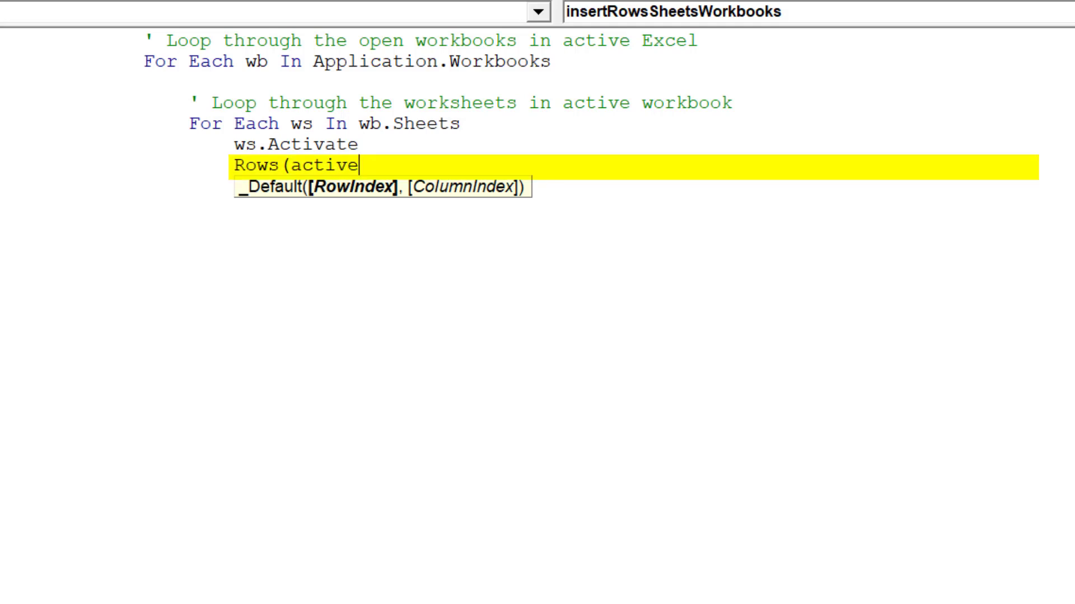
pyautogui.write('Row & ')
pyautogui.write('":" ')
pyautogui.write('& active')
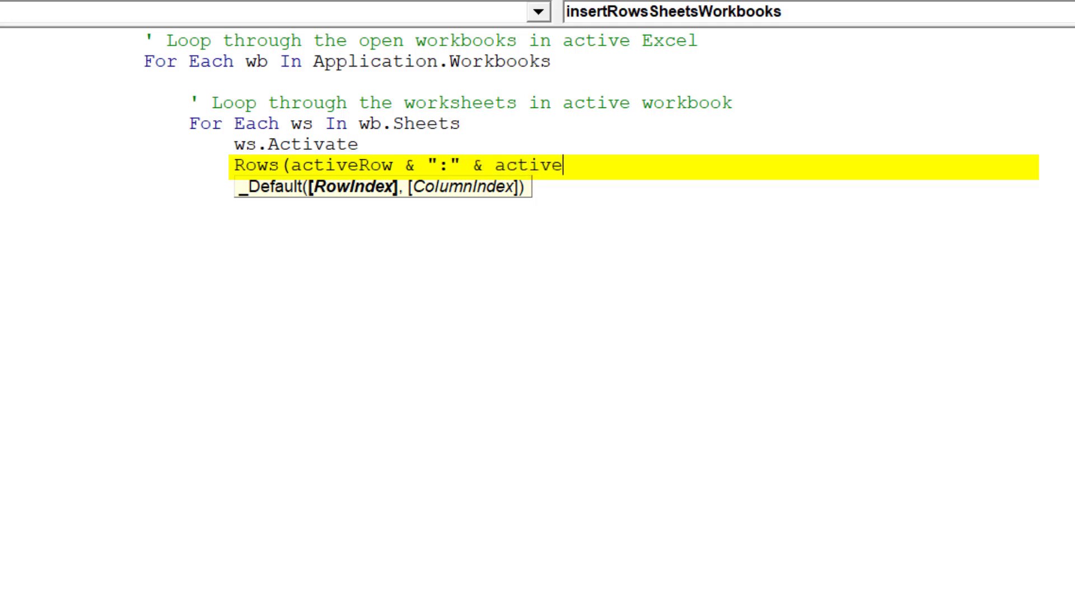
pyautogui.write('Row + ')
pyautogui.write('iCount')
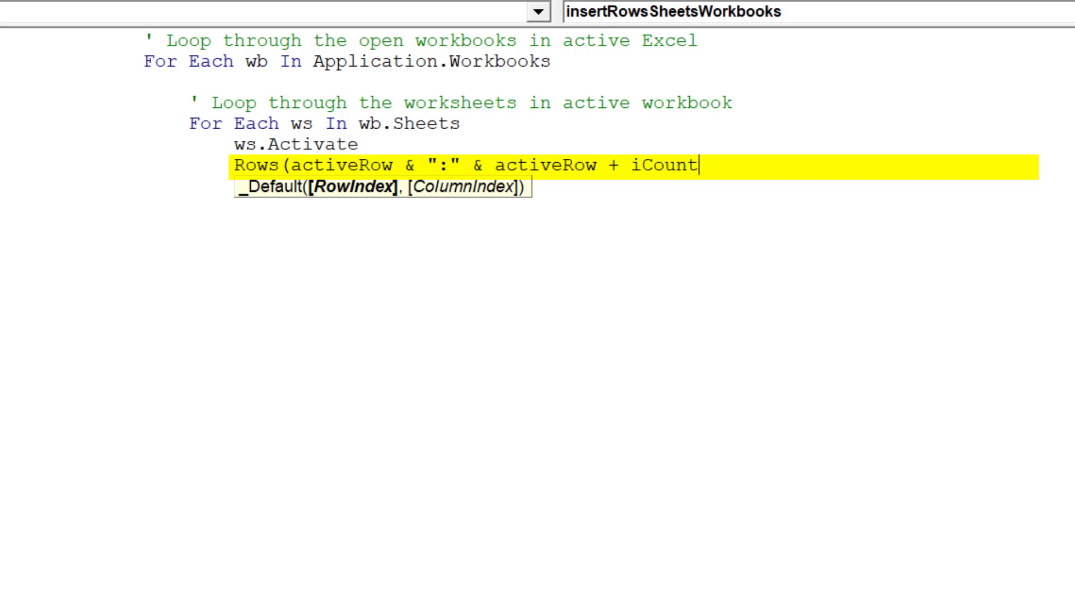
pyautogui.write('Rows')
pyautogui.write(' - ')
pyautogui.write('1).')
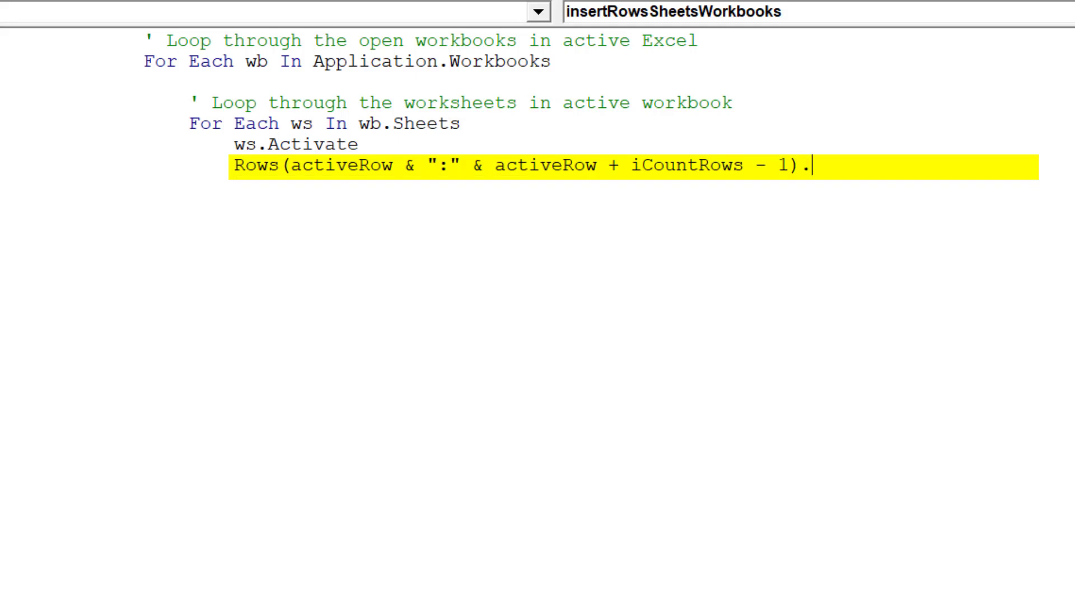
pyautogui.write('Insert ')
pyautogui.write('Shift')
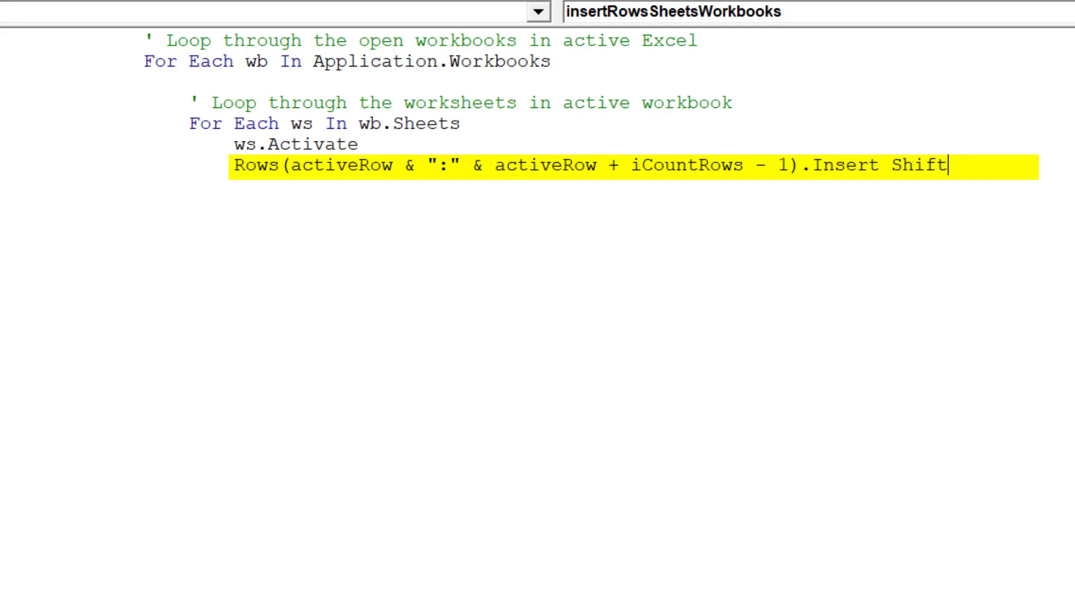
pyautogui.write(':=')
pyautogui.write('xlDown')
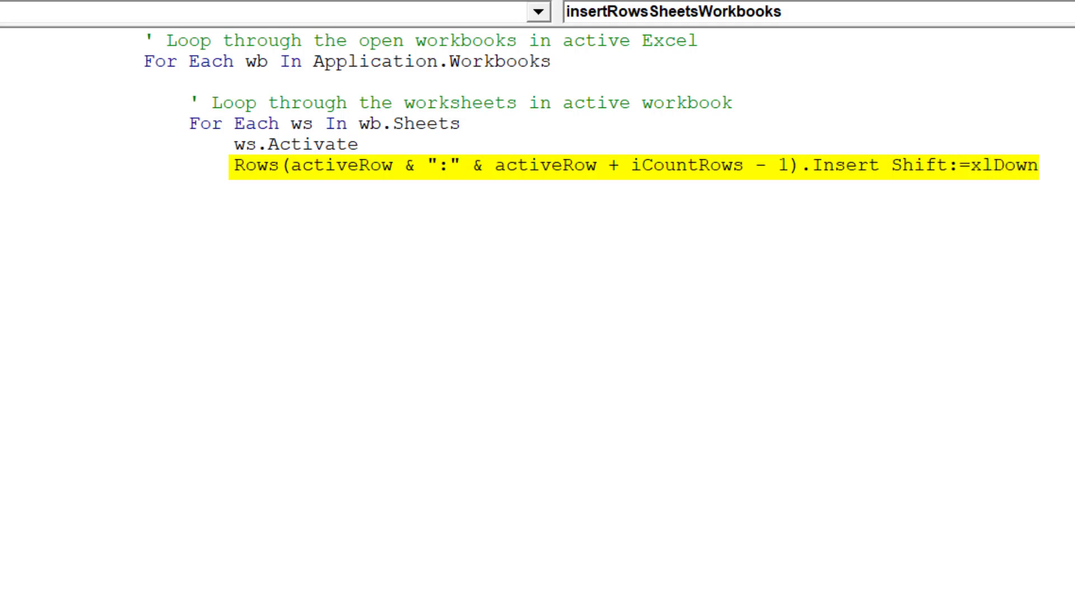
# Insert rows activeRow to activeRow + iCountRows - 1 with Shift:=xlDown and close with Next ws.
pyautogui.press('Return')
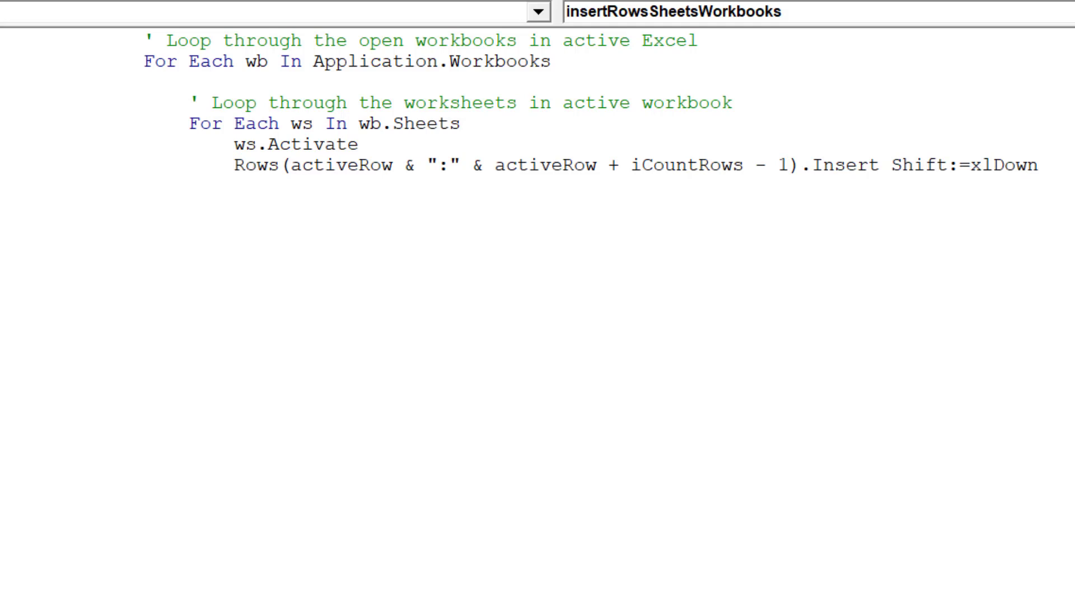
pyautogui.write('N')
pyautogui.write('ext ')
pyautogui.write('ws')
pyautogui.press('Return')
# Add the comment about moving back to the initial or left worksheet on the current workbook.
pyautogui.press('Return')
pyautogui.write("' M")
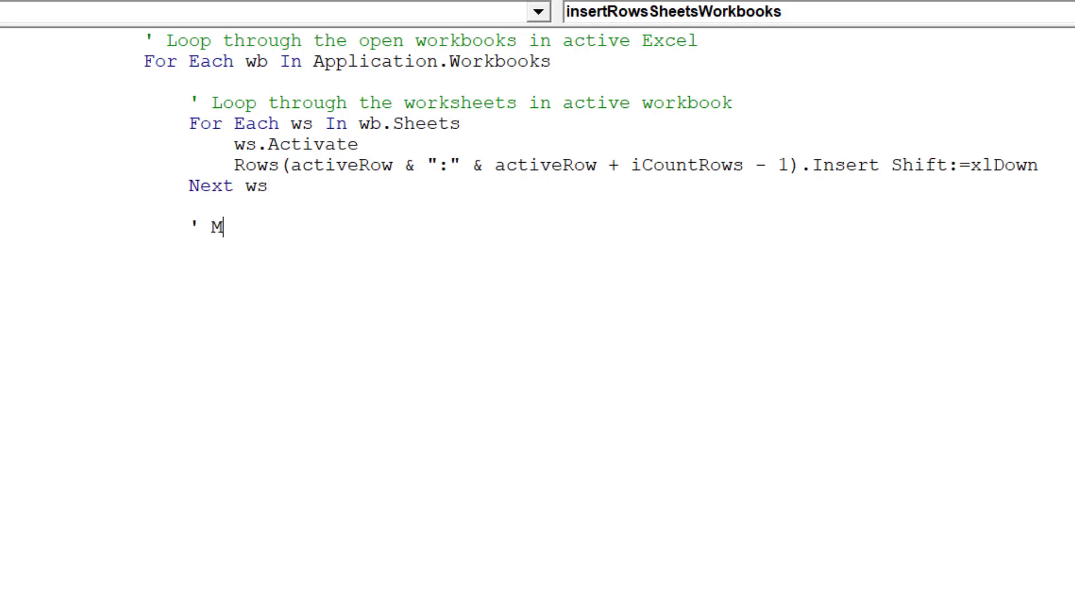
pyautogui.write('ove cursor ')
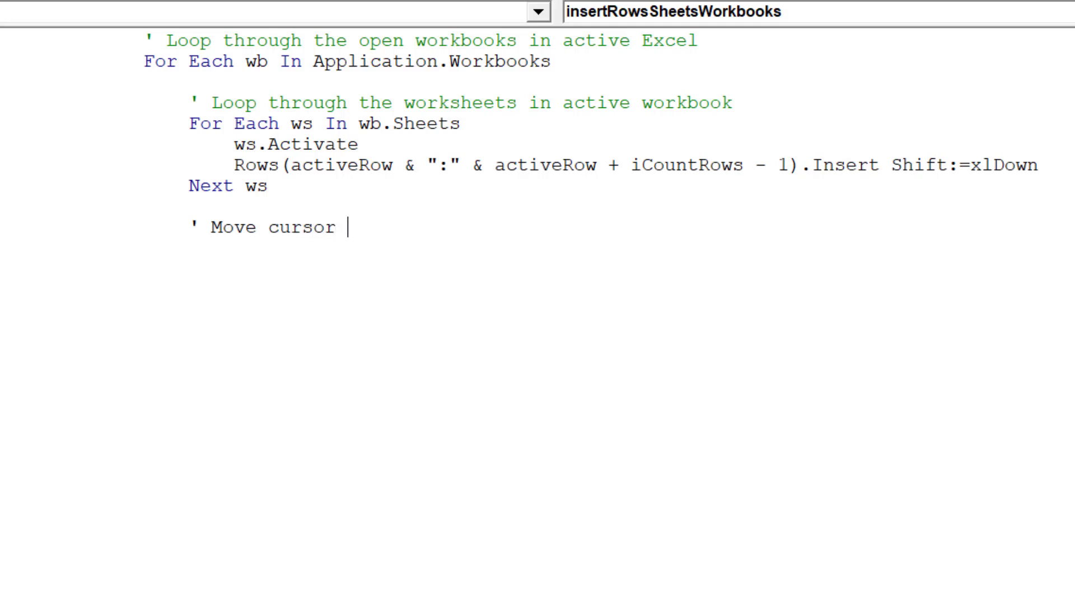
pyautogui.write('back ')
pyautogui.write('to in')
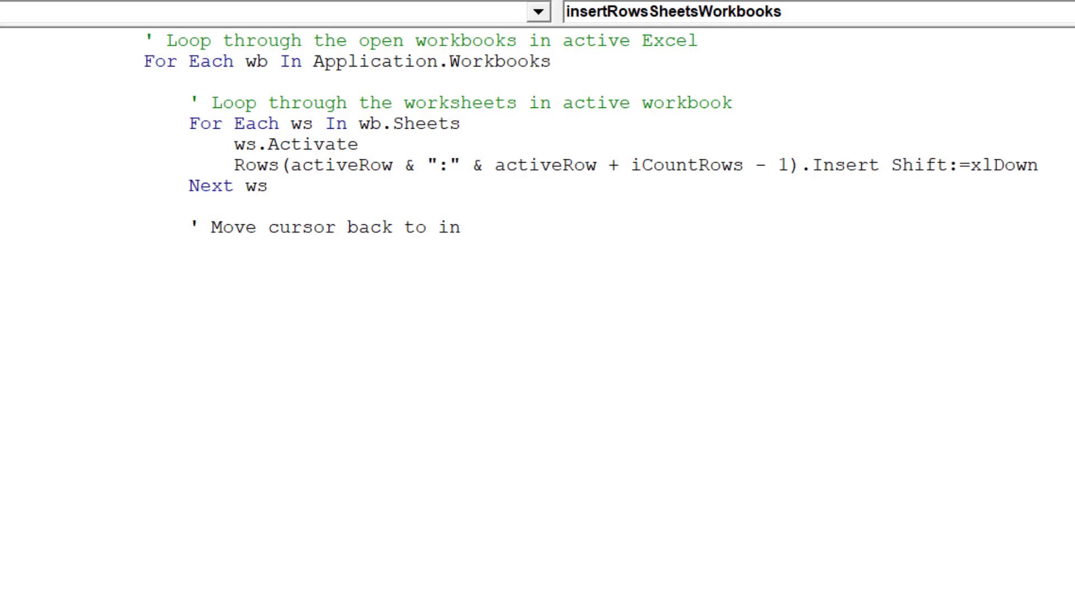
pyautogui.write('itial ')
pyautogui.write('or left wo')
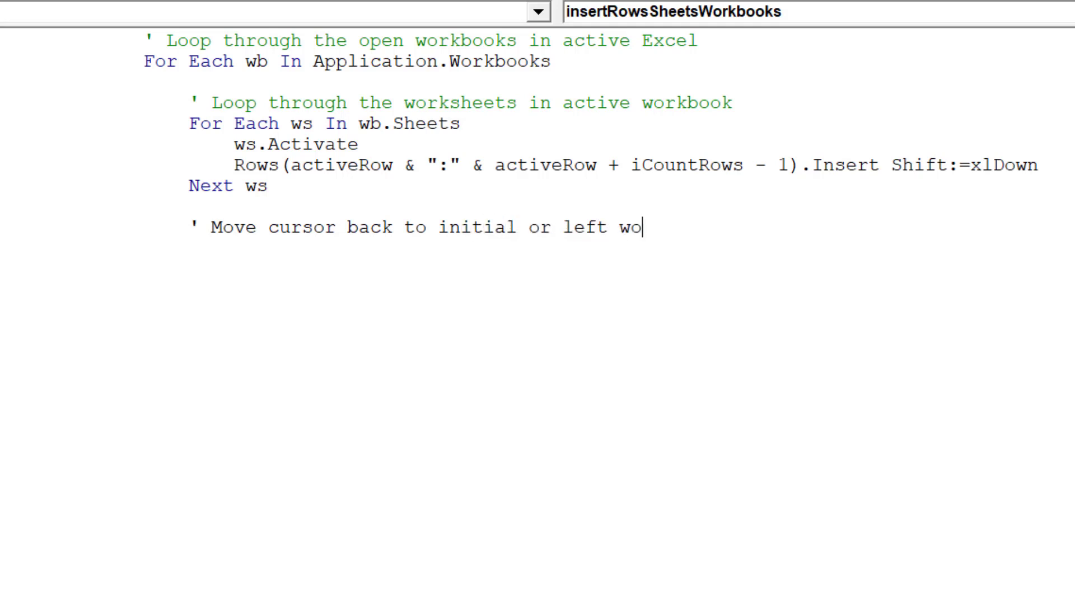
pyautogui.write('rkboo')
pyautogui.press('BackSpace')
pyautogui.press('BackSpace')
pyautogui.press('BackSpace')
pyautogui.write('sheet ')
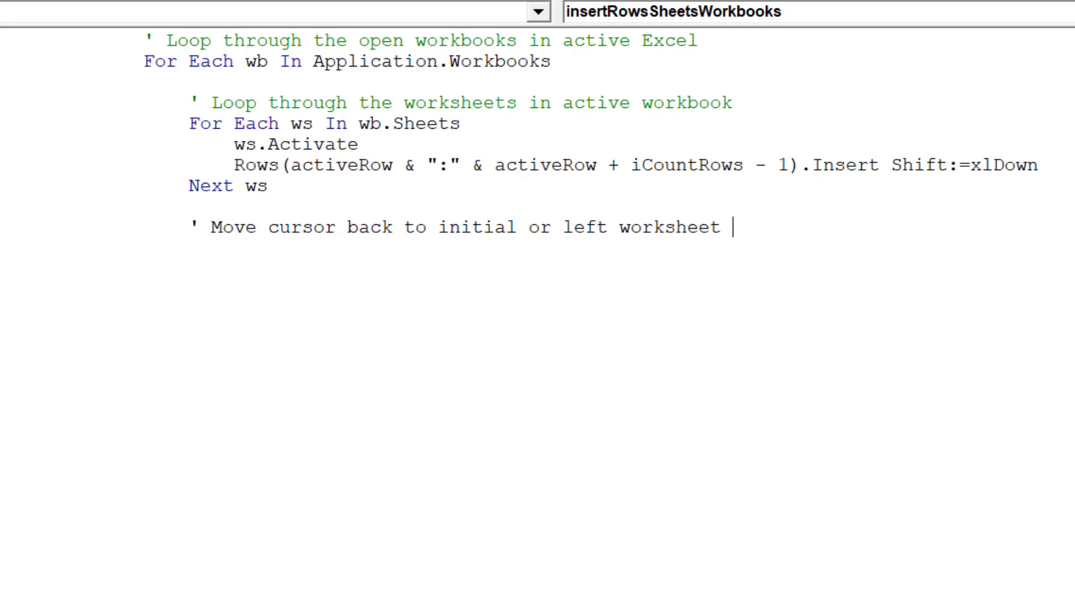
pyautogui.write('on current wor')
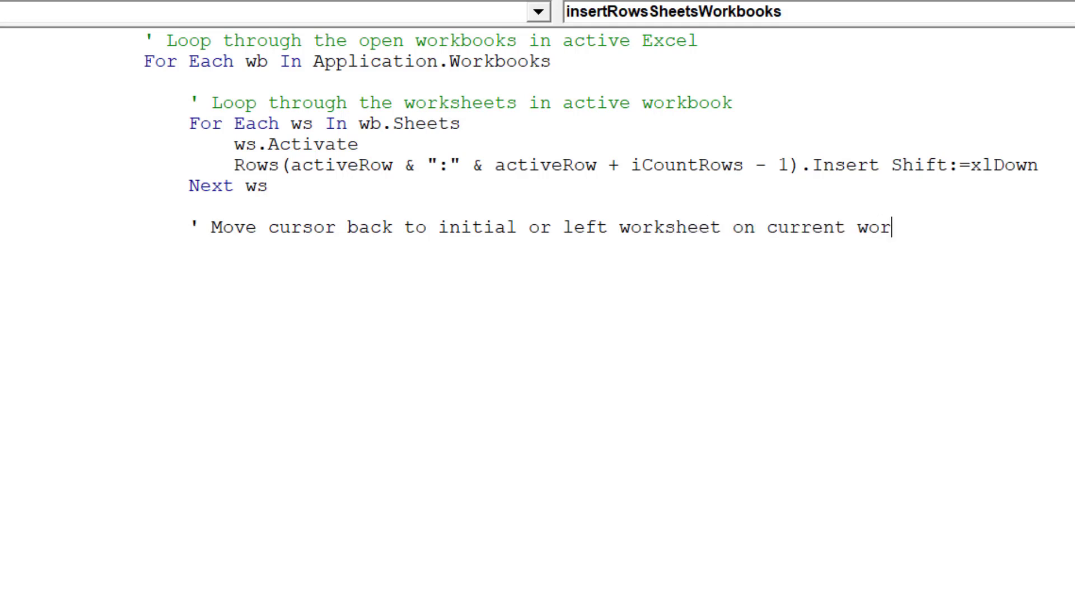
pyautogui.write('kbook')
pyautogui.press('Return')
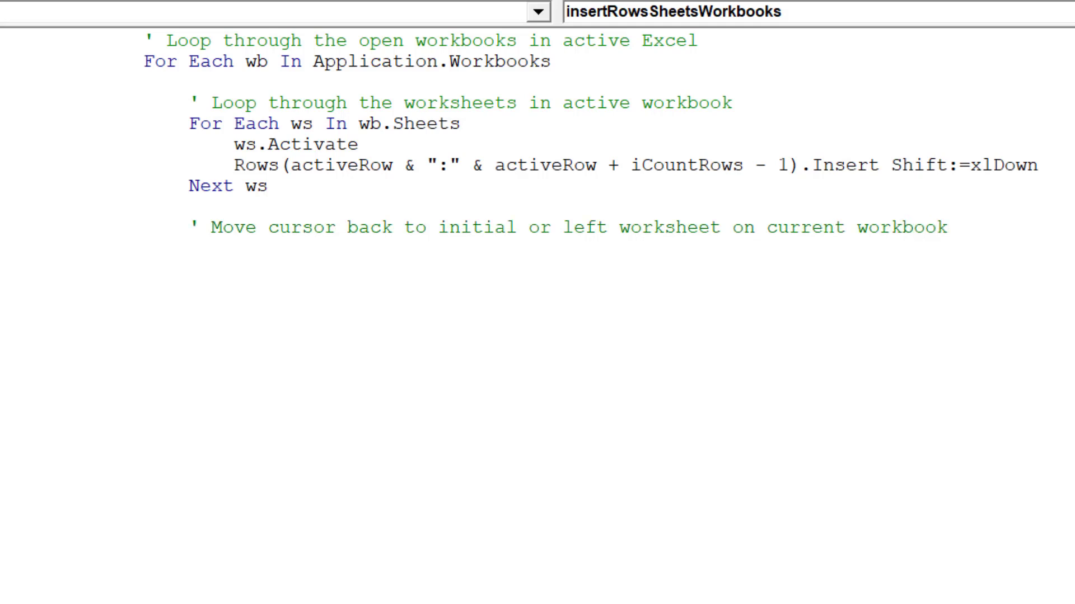
pyautogui.scroll(-1, 538, 252)
pyautogui.scroll(-1, 538, 251)
pyautogui.scroll(-1, 538, 252)
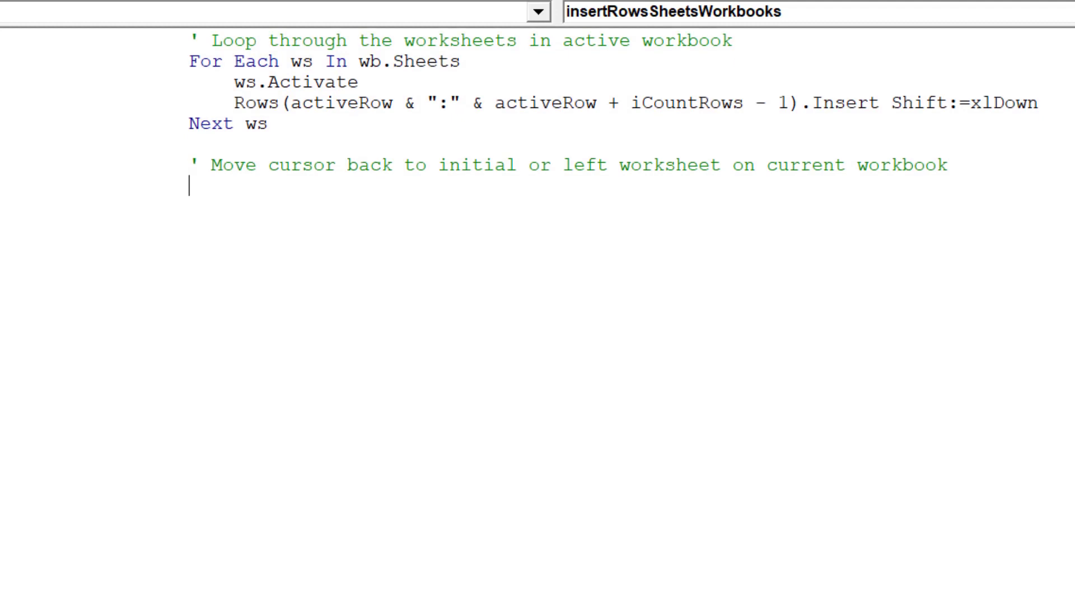
pyautogui.write('wb')
pyautogui.write('.sh')
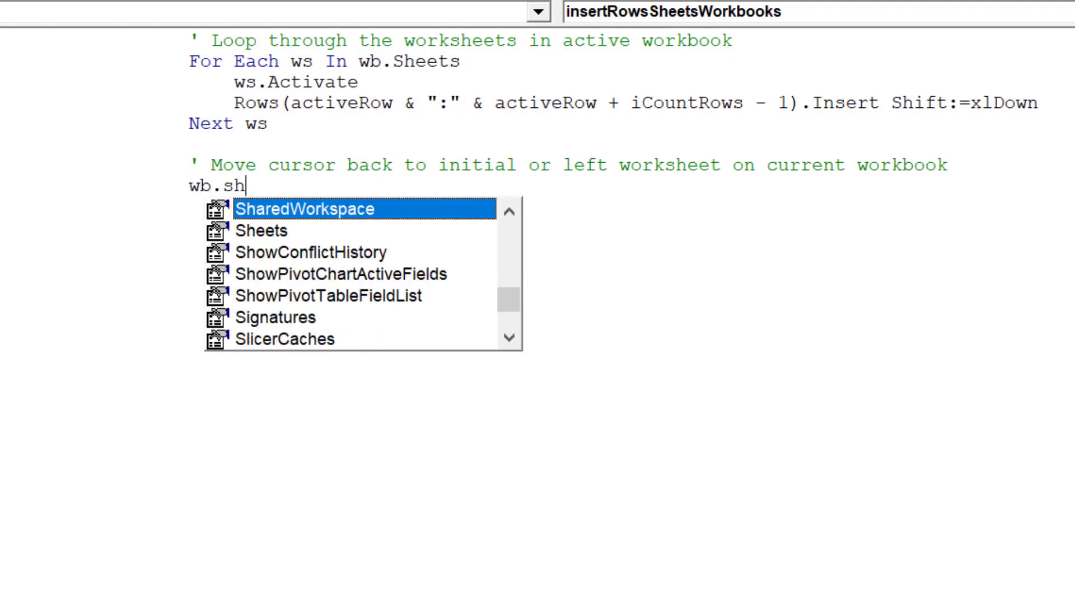
pyautogui.write('ee')
# Add wb.Sheets(1).Select and Range("A1").Select after the sheet loop.
pyautogui.press('Tab')
pyautogui.write('(')
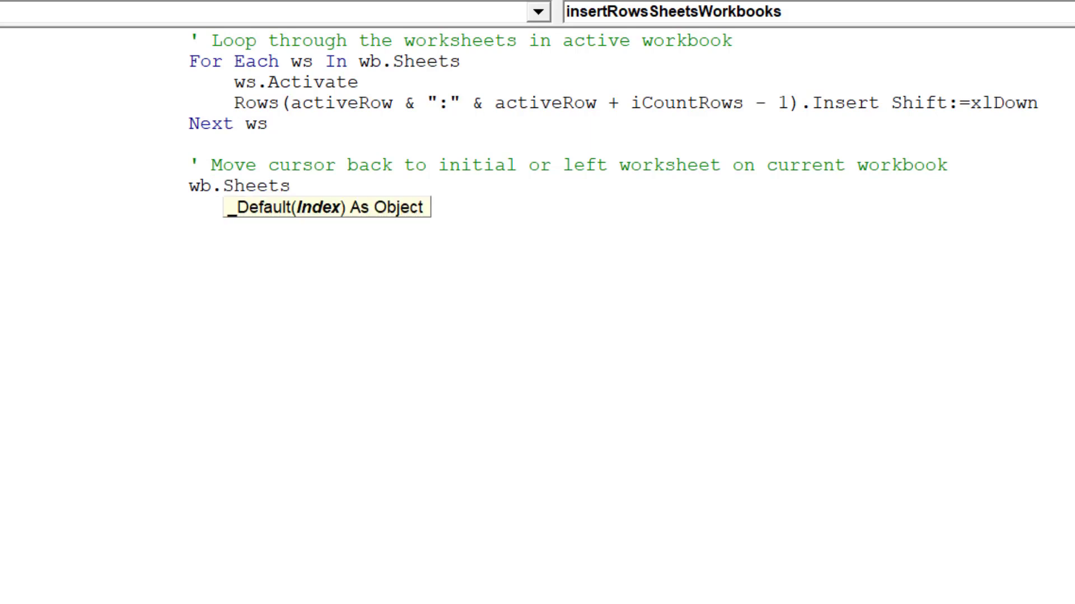
pyautogui.write('1).')
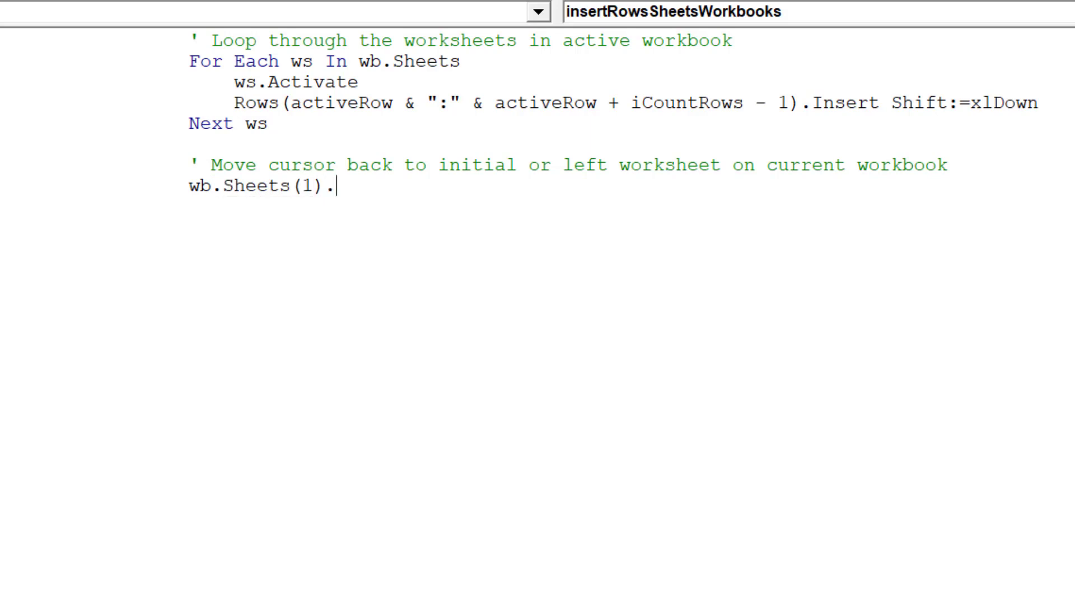
pyautogui.write('se')
pyautogui.write('lect')
pyautogui.press('Return')
pyautogui.write('Range')
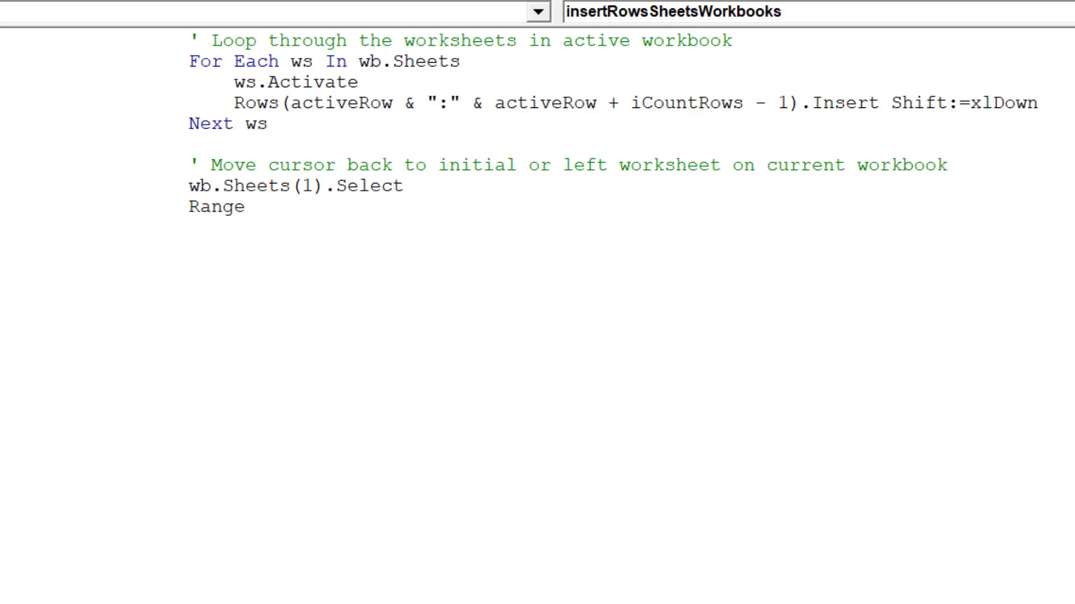
pyautogui.write('("')
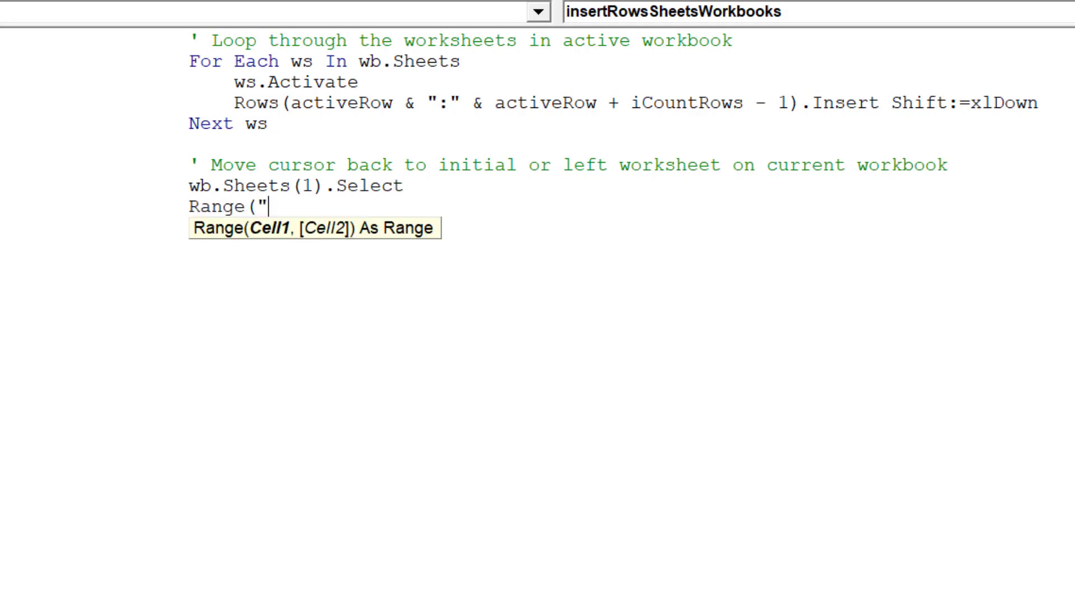
pyautogui.write('A1"')
pyautogui.write(').se')
pyautogui.press('Tab')
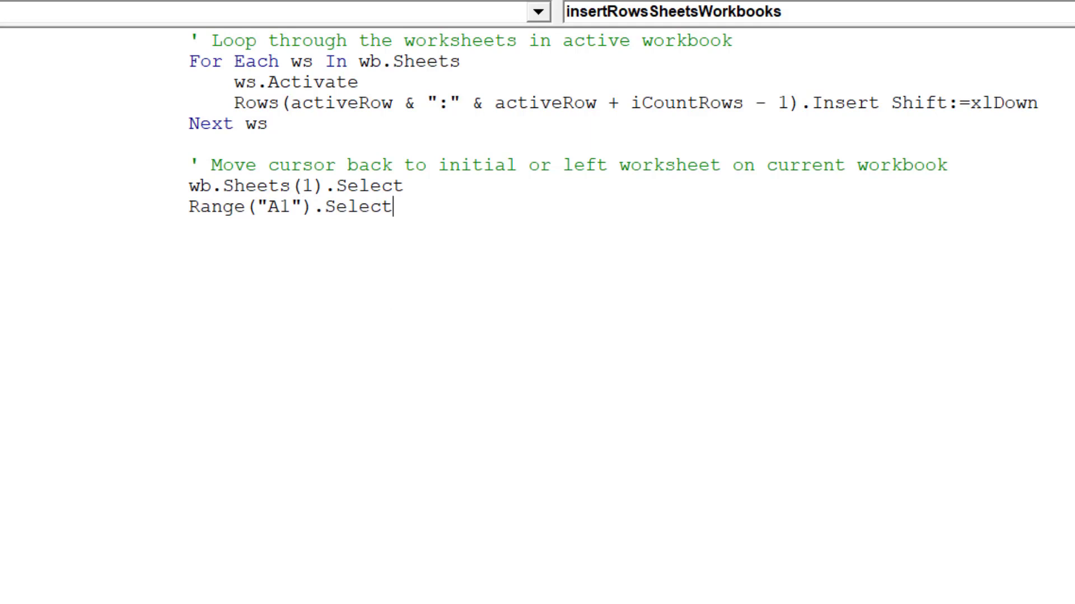
pyautogui.press('Return')
# Close the workbook loop with Next wb and outdent back toward the margin.
pyautogui.press('BackSpace')
pyautogui.write('Next ')
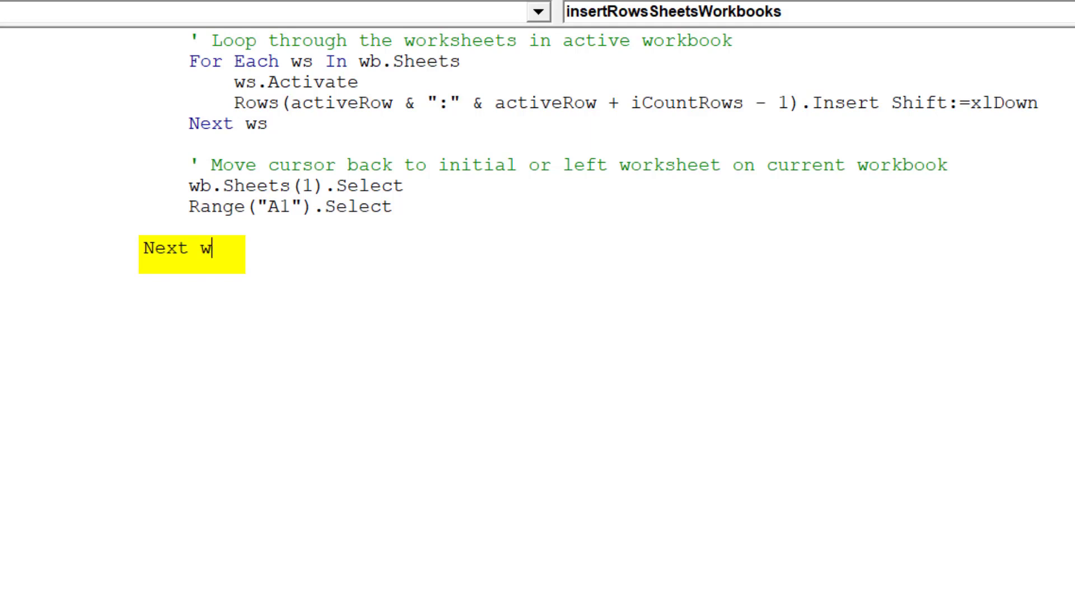
pyautogui.write('wb')
pyautogui.press('Return')
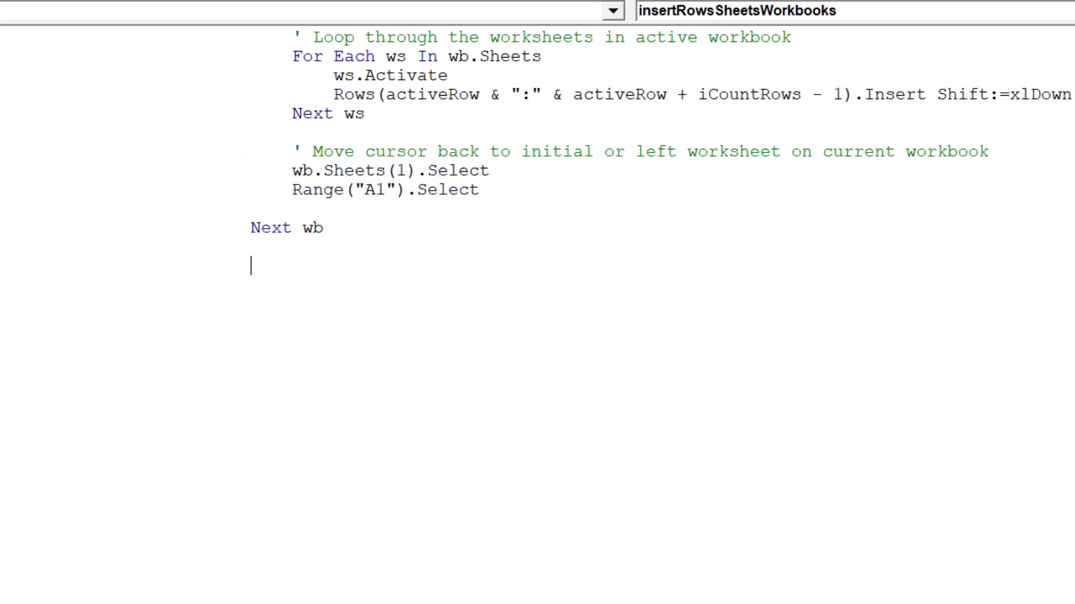
pyautogui.press('BackSpace')
pyautogui.press('BackSpace')
pyautogui.press('BackSpace')
pyautogui.write("' Mov")
pyautogui.write('e cursor ')
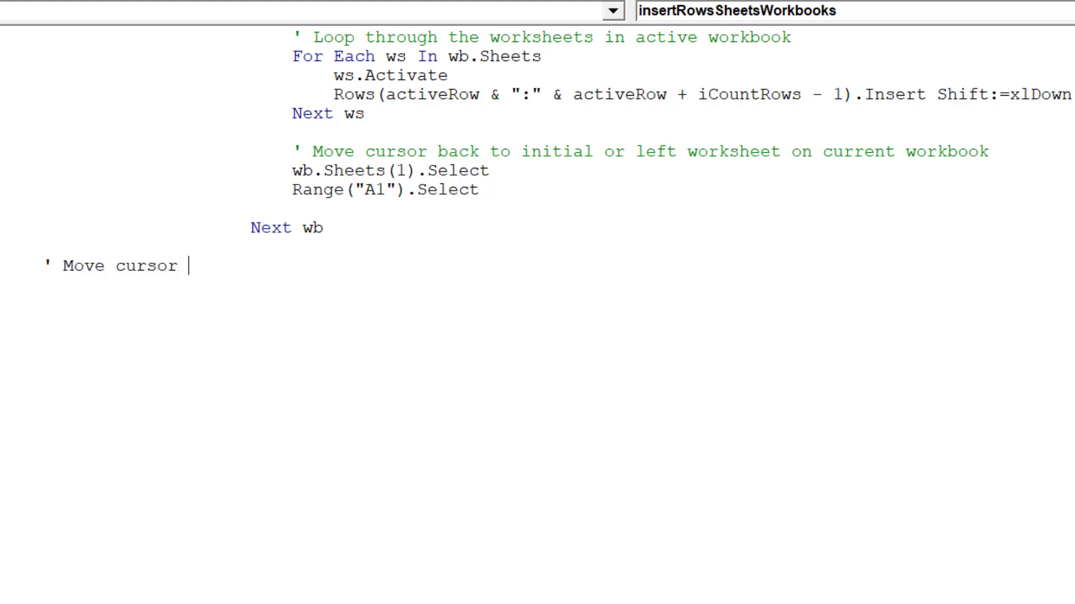
pyautogui.write('back t')
pyautogui.write('o initial ')
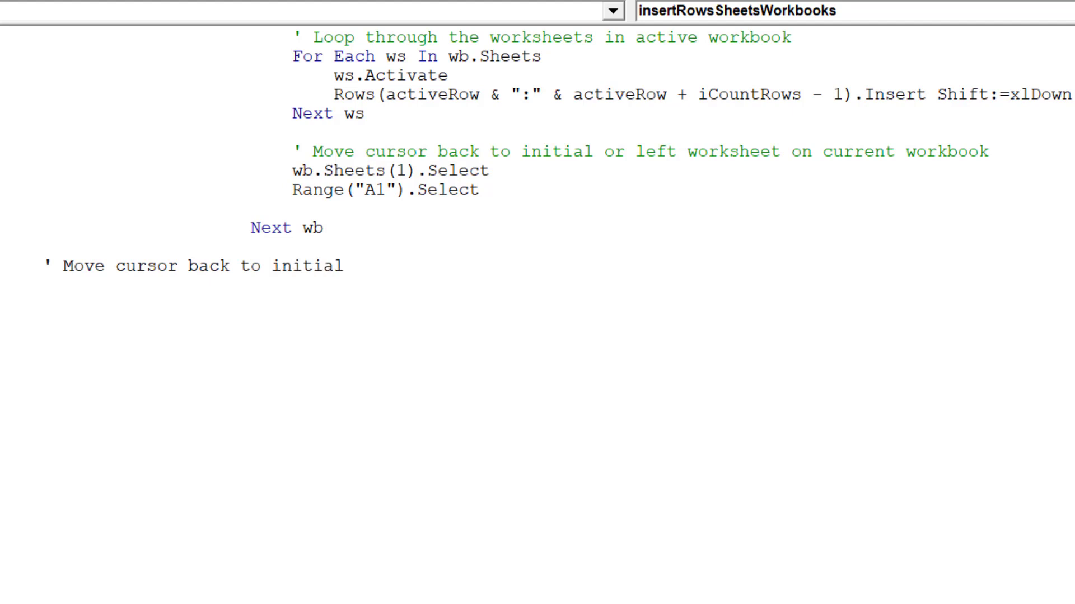
pyautogui.write('workbook ')
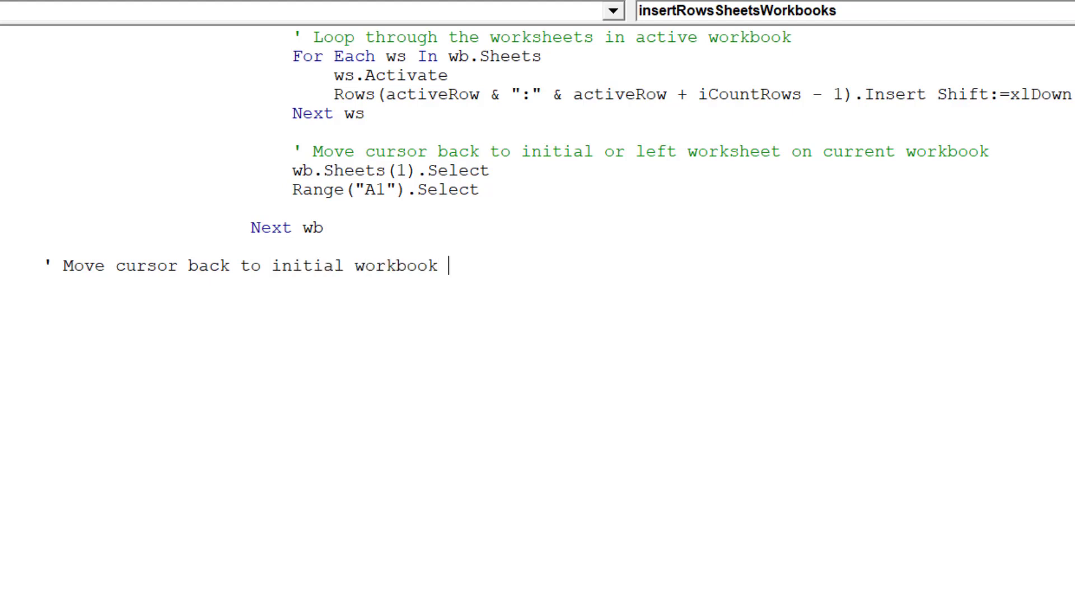
pyautogui.write('& work')
pyautogui.write('sheet')
# Under the return comment, add Workbooks(startWorkbook).Activate.
pyautogui.press('Return')
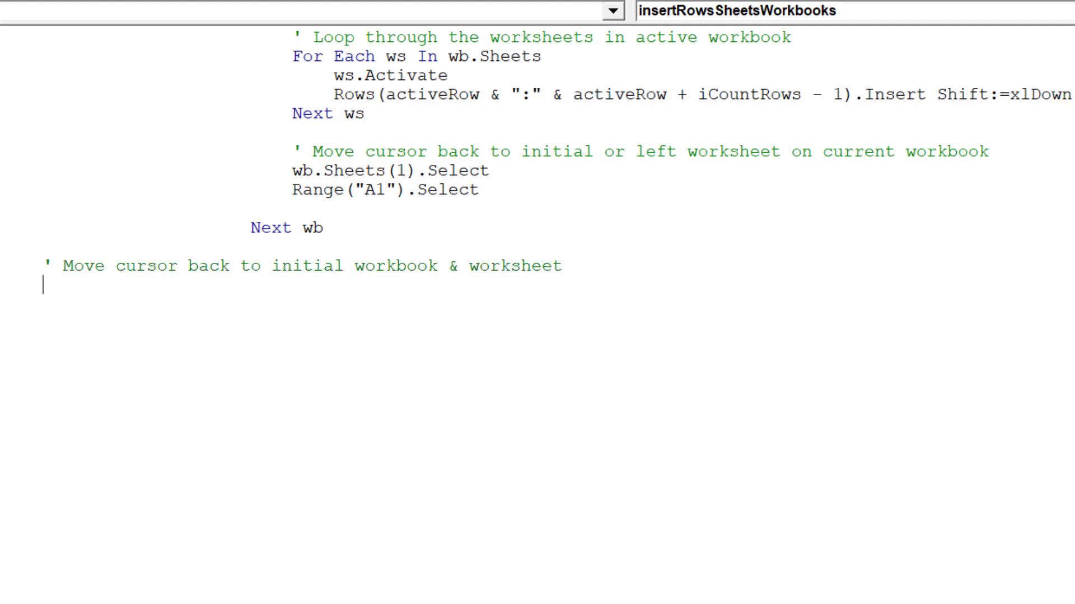
pyautogui.write('Workbo')
pyautogui.write('oks((')
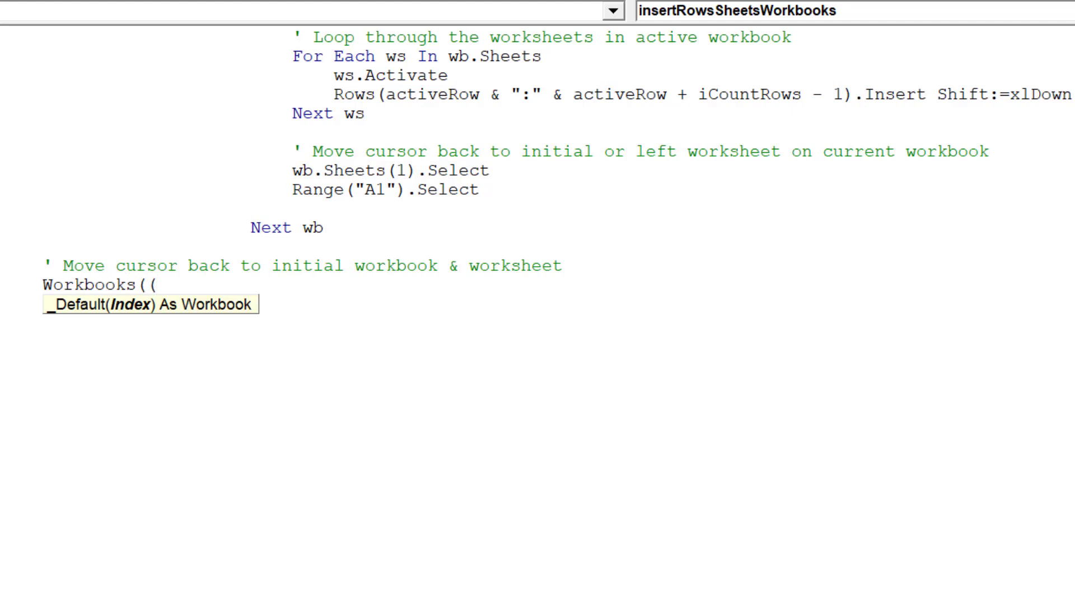
pyautogui.press('BackSpace')
pyautogui.write('start')
pyautogui.write('Workbo')
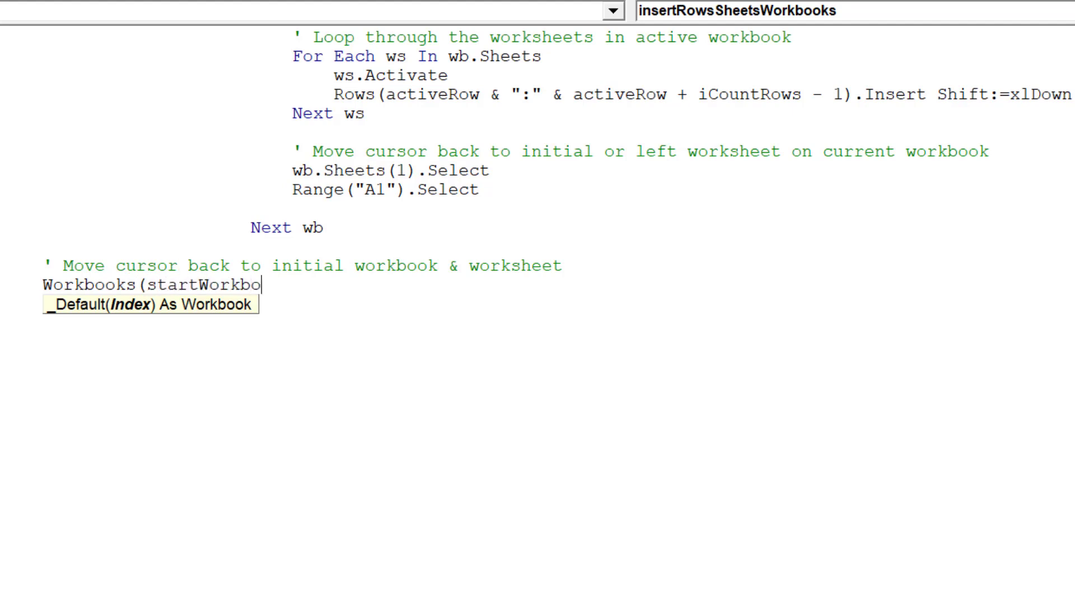
pyautogui.write('ok)')
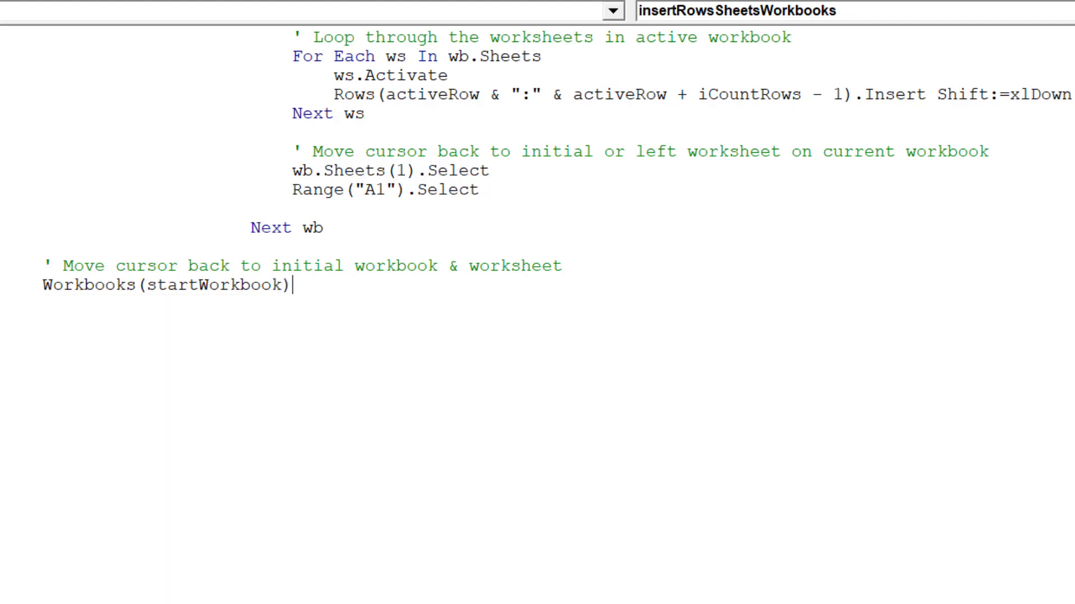
pyautogui.write('.act')
pyautogui.press('Tab')
pyautogui.press('Return')
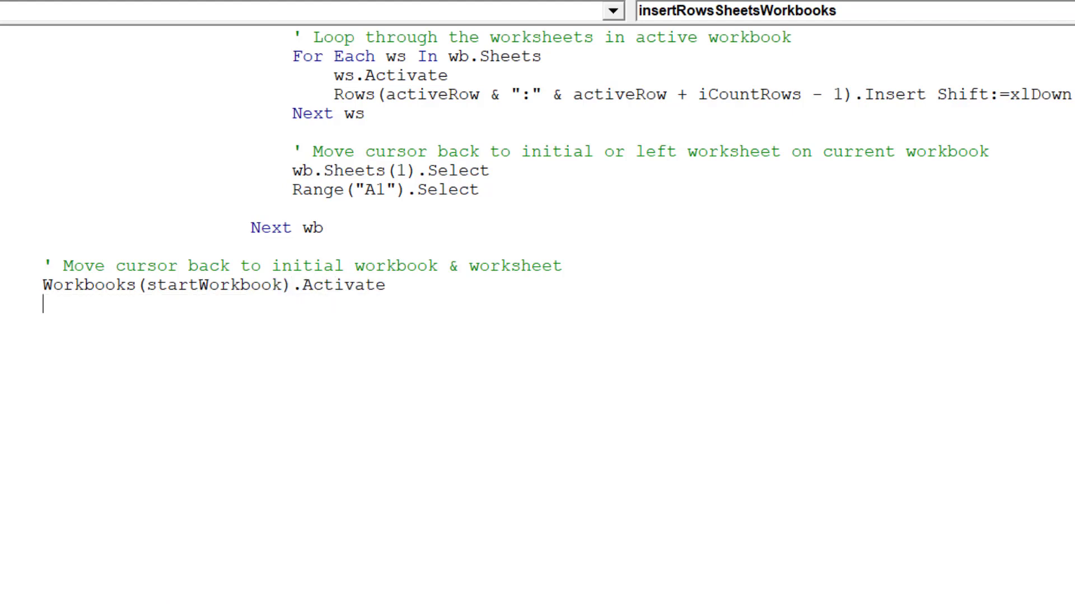
pyautogui.write('Works')
pyautogui.write('heets')
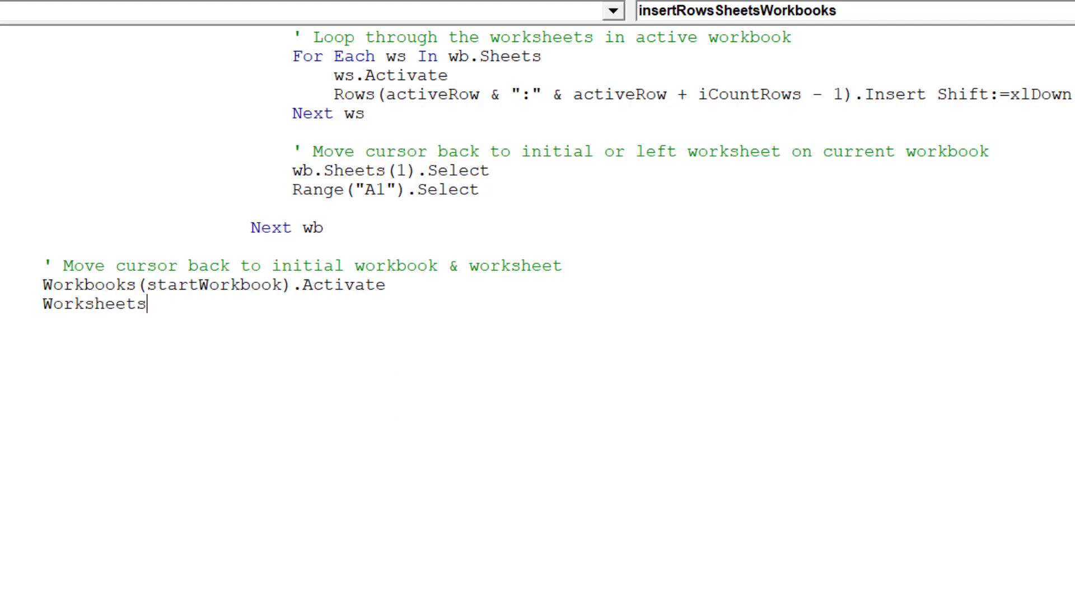
pyautogui.write('(start')
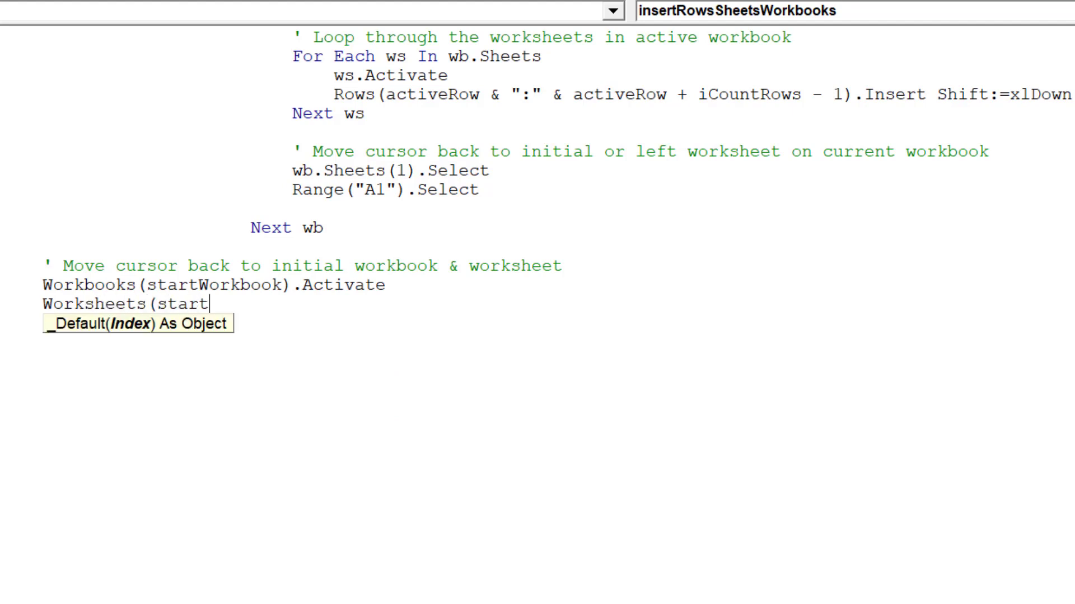
pyautogui.write('Sheet).')
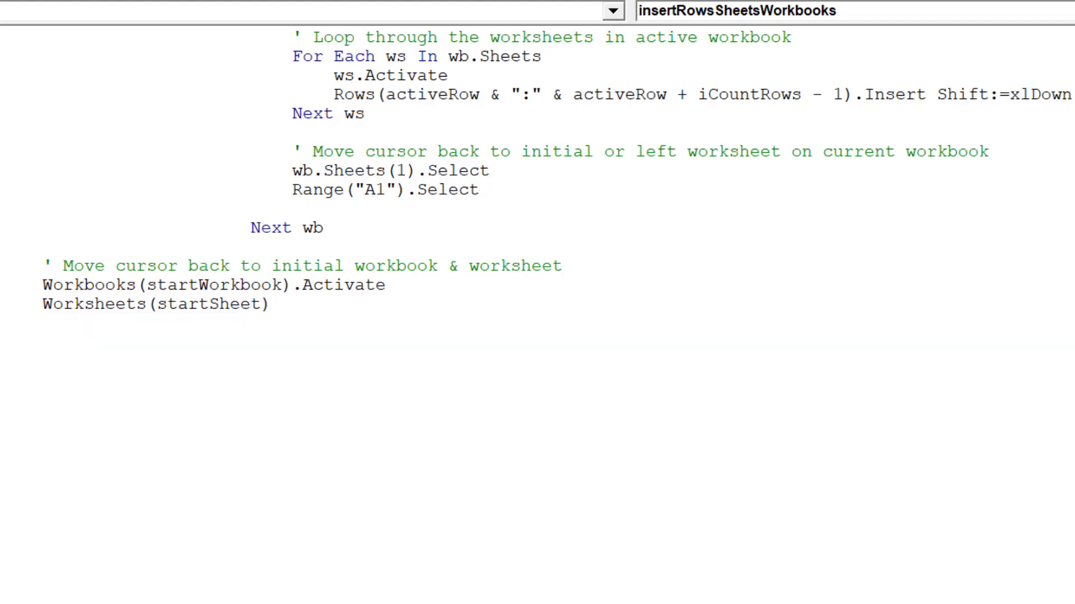
pyautogui.write('select')
# Add Worksheets(startSheet).Select and Range("A1").Select, then outdent the next line.
pyautogui.press('Return')
pyautogui.write('Range')
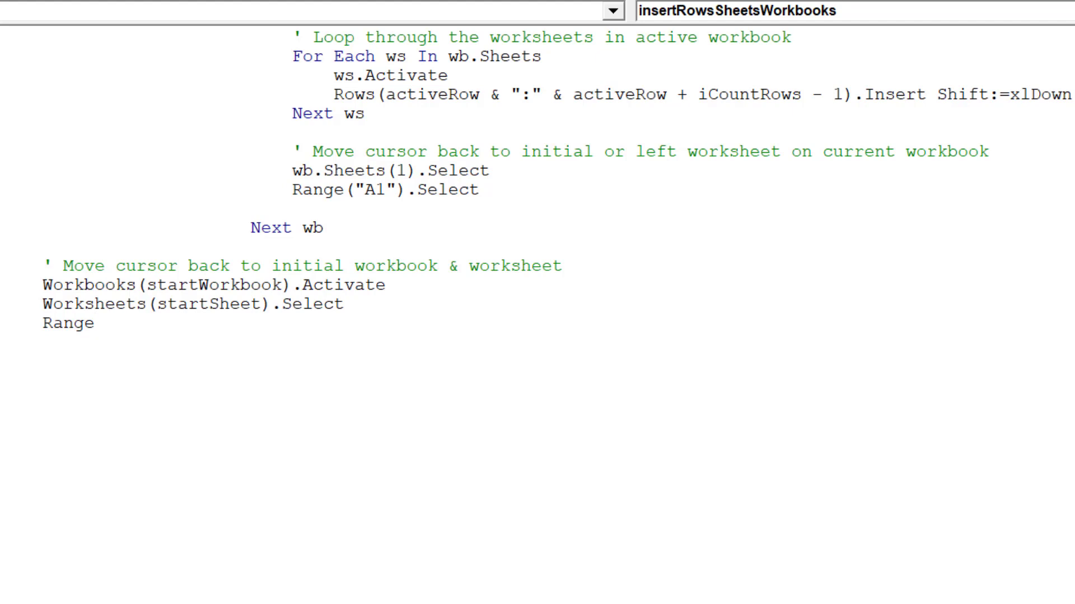
pyautogui.scroll(-2, 538, 251)
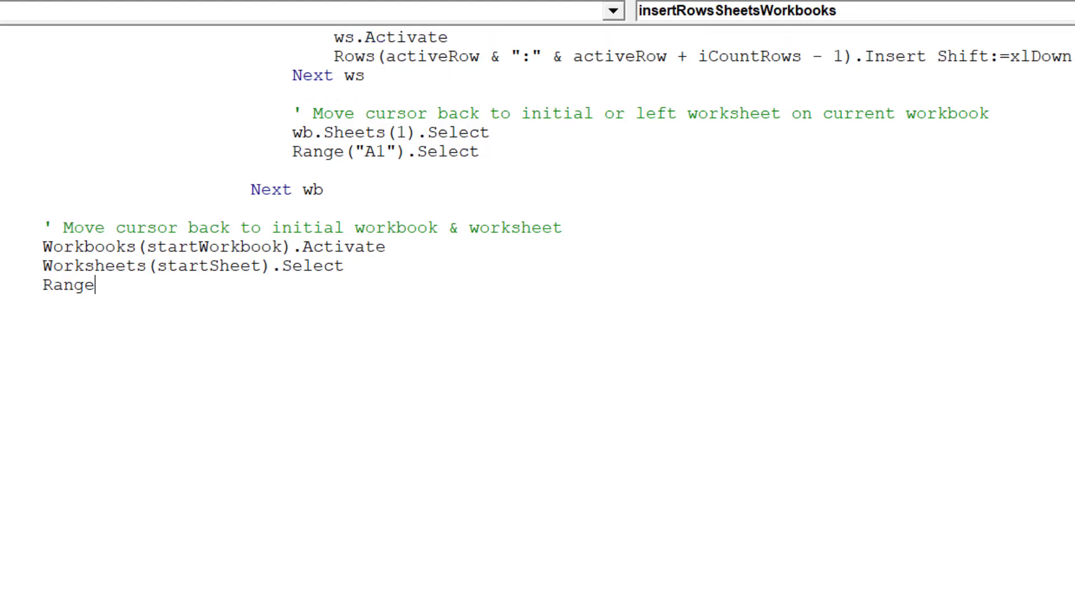
pyautogui.scroll(-2, 538, 252)
pyautogui.scroll(-2, 537, 252)
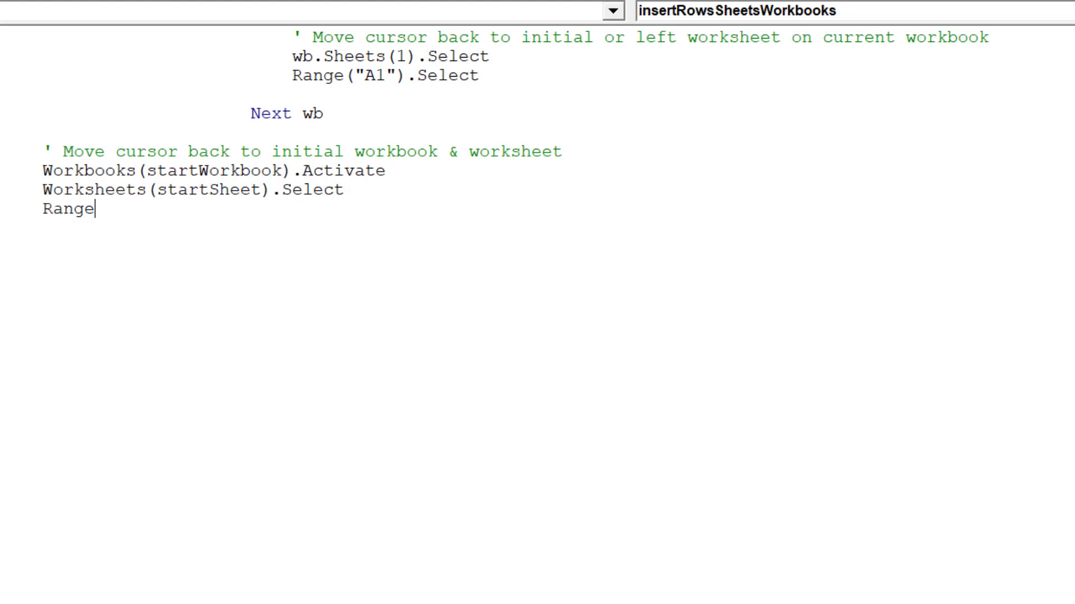
pyautogui.write('("')
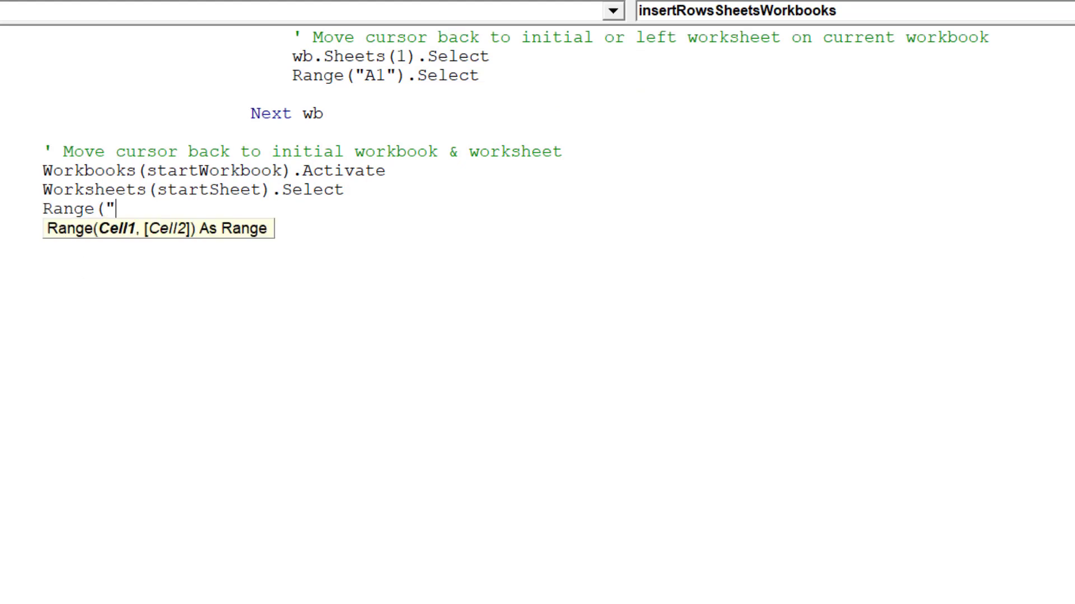
pyautogui.write('A1"')
pyautogui.write(').')
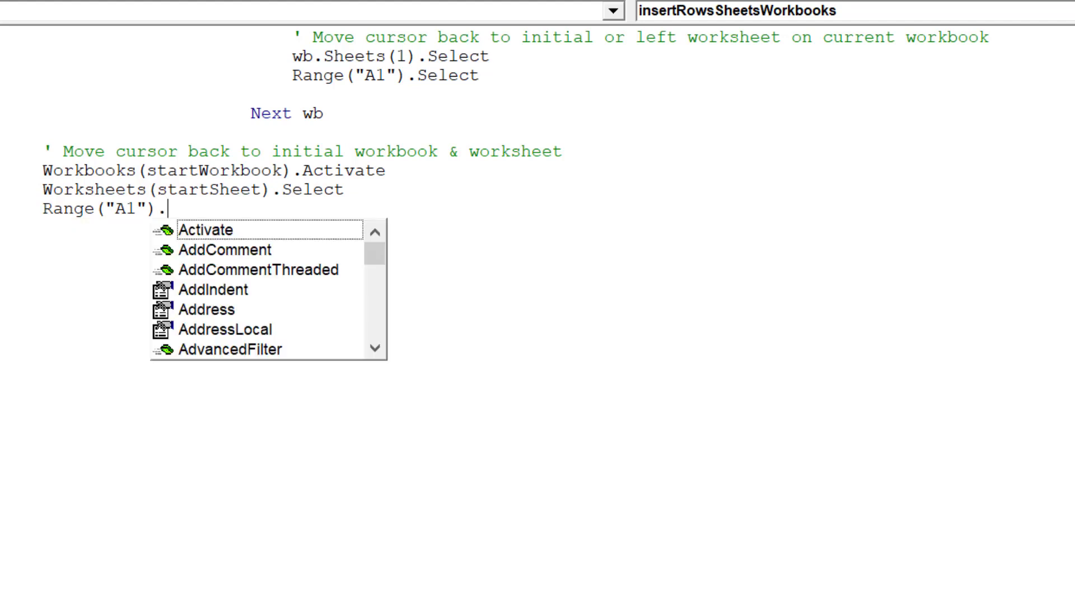
pyautogui.write('se')
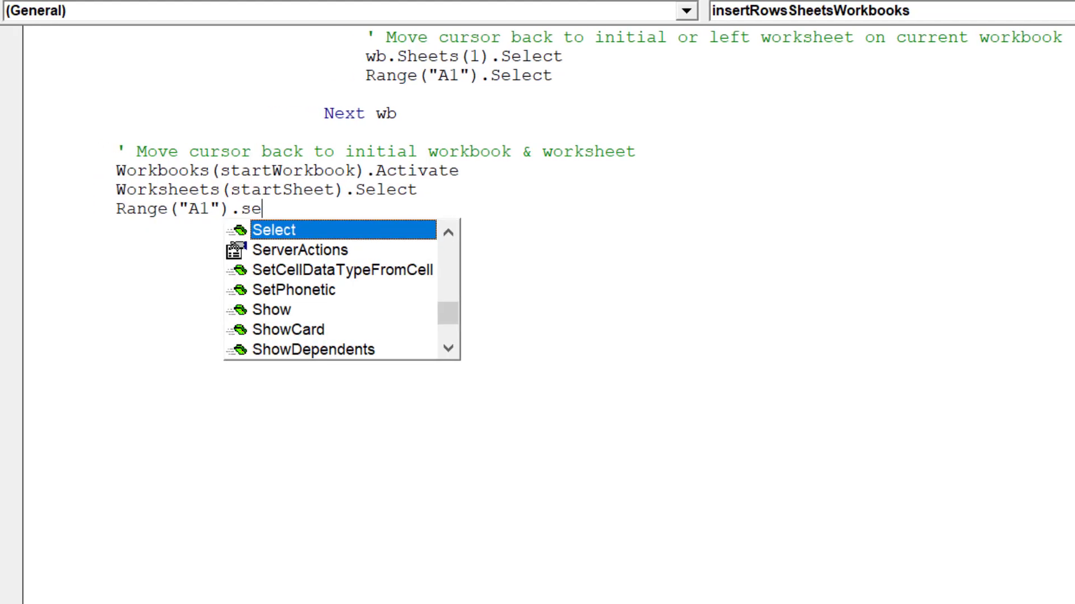
pyautogui.press('Tab')
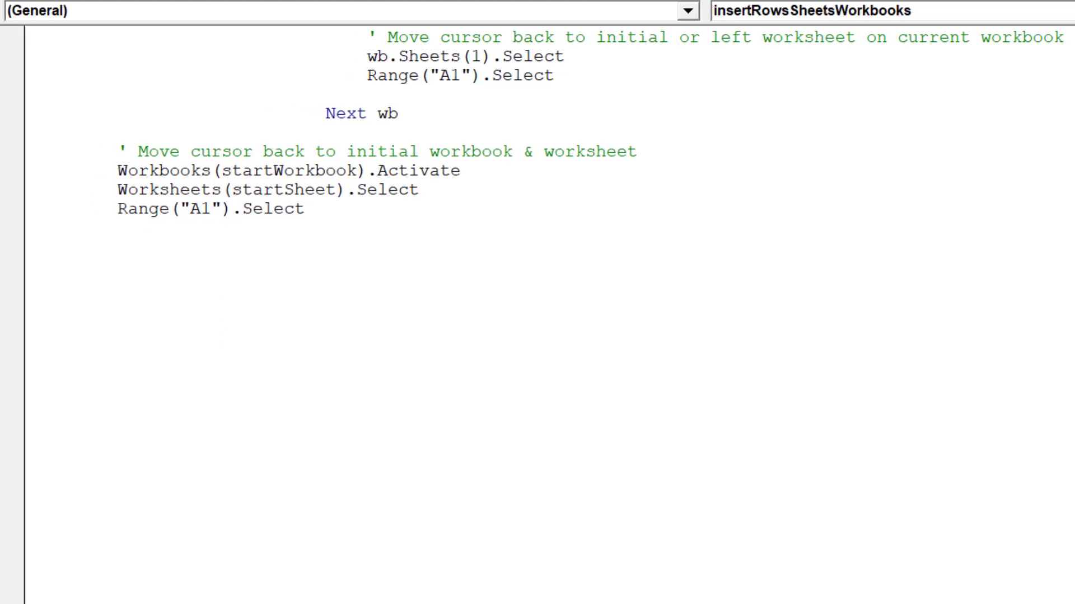
pyautogui.press('Return')
pyautogui.press('BackSpace')
pyautogui.write("' Re-ena")
pyautogui.write('ble Excel ')
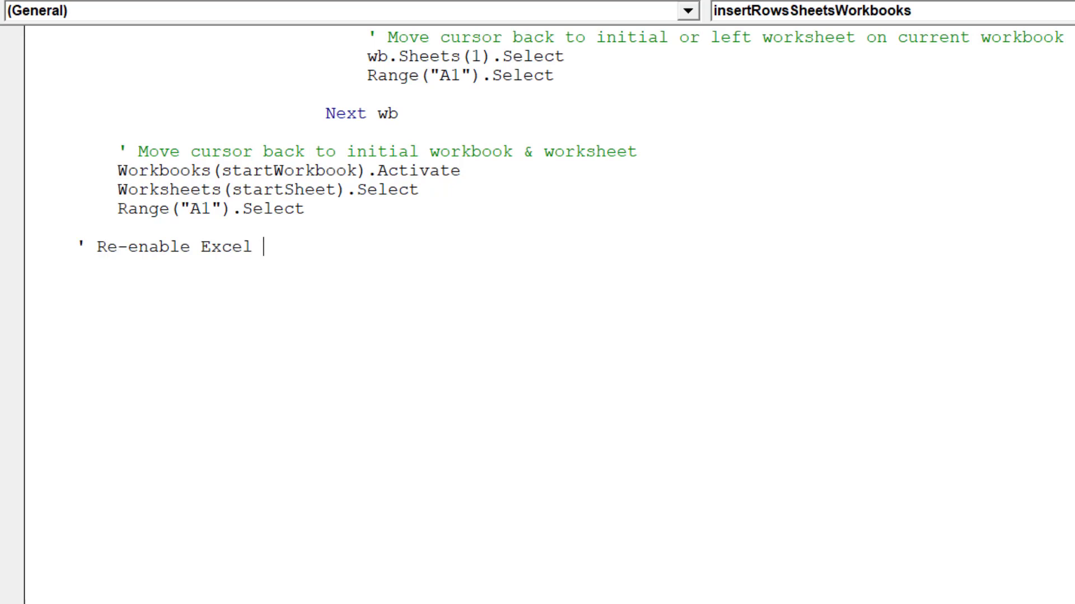
pyautogui.write('properties ')
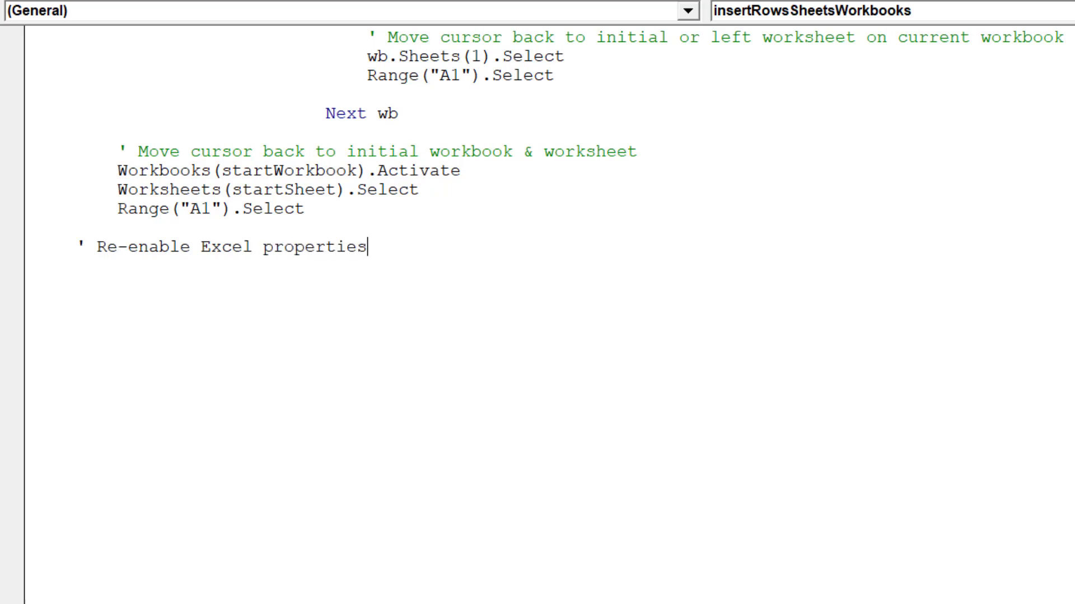
pyautogui.write('once ma')
pyautogui.write('cro is c')
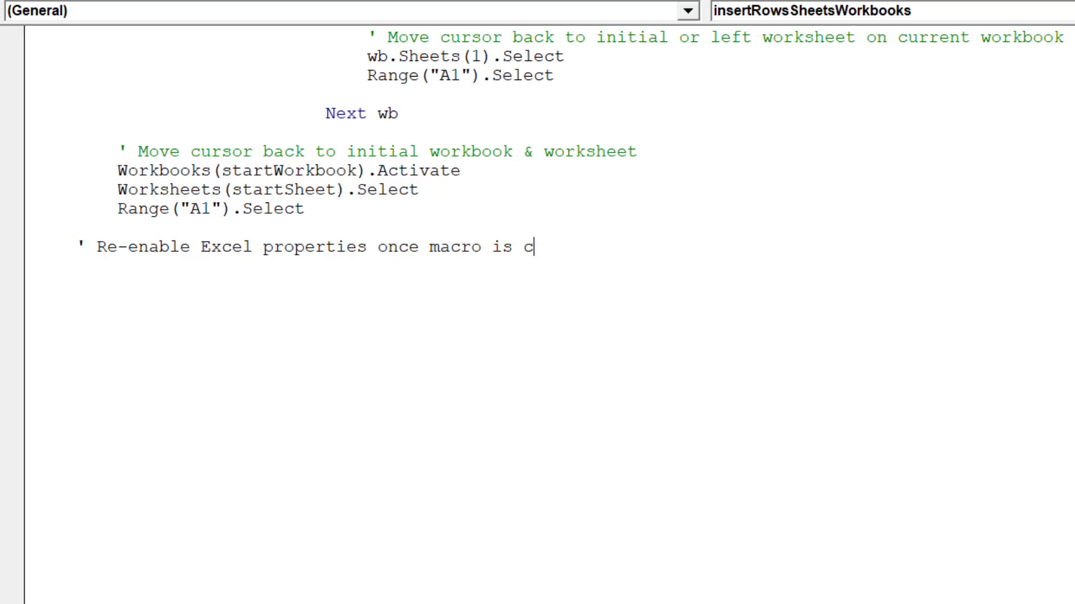
pyautogui.write('omplete')
# Start a With Application block restoring Calculation to xlCalculationAutomatic under the re-enable comment.
pyautogui.press('Return')
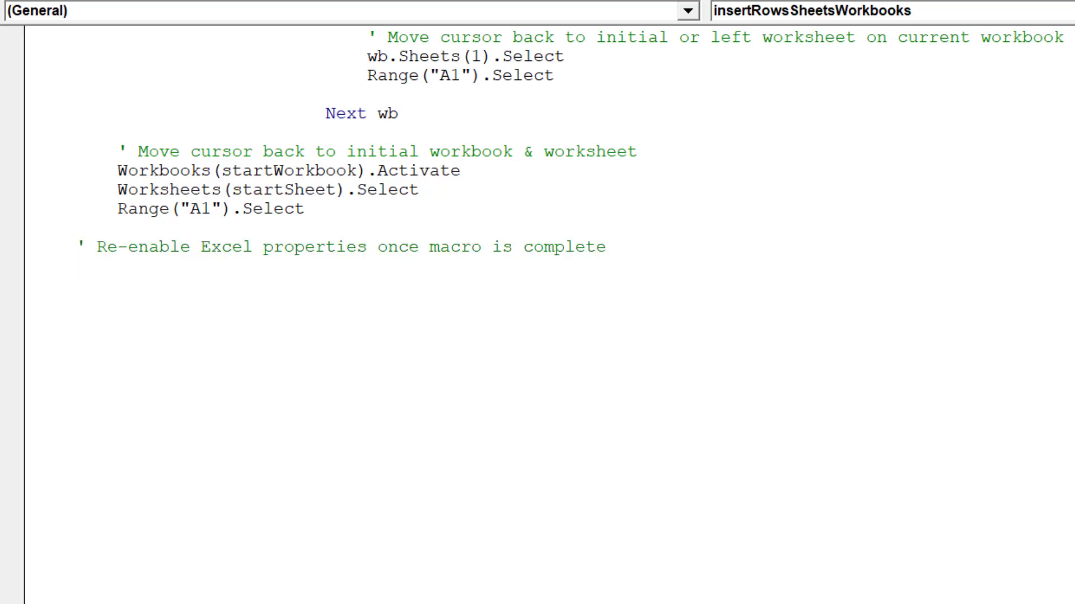
pyautogui.scroll(-2, 537, 303)
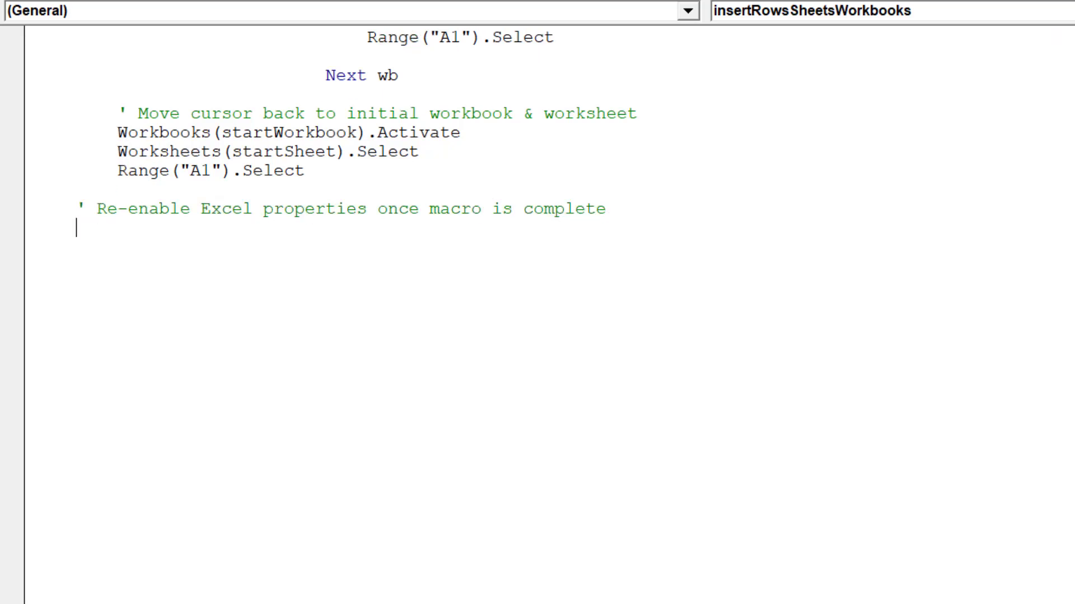
pyautogui.scroll(-1, 538, 303)
pyautogui.scroll(-2, 537, 303)
pyautogui.scroll(-1, 538, 302)
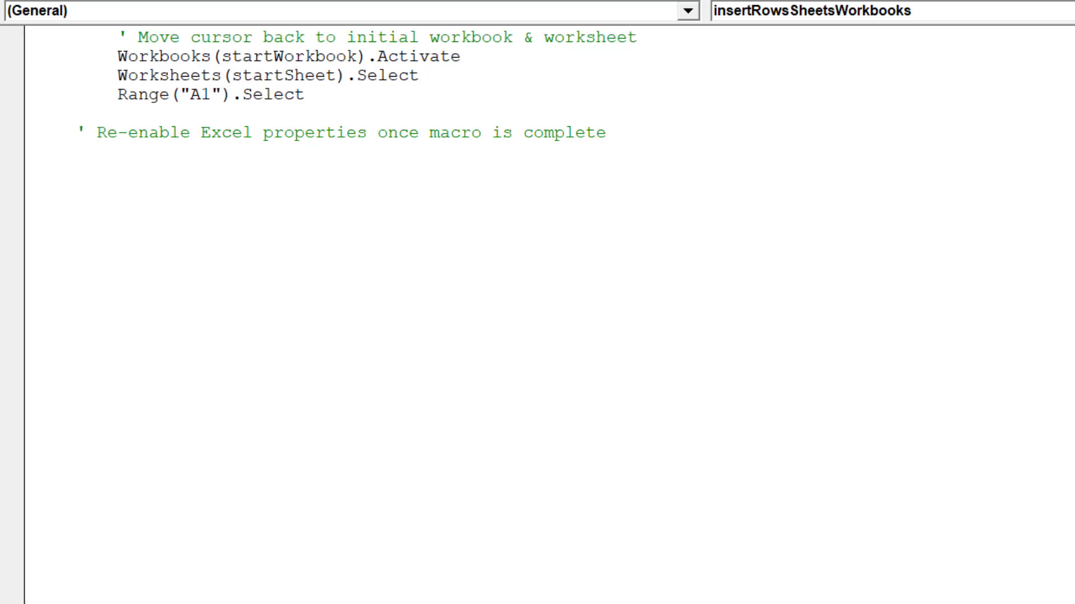
pyautogui.write('With a')
pyautogui.write('n')
pyautogui.press('Return')
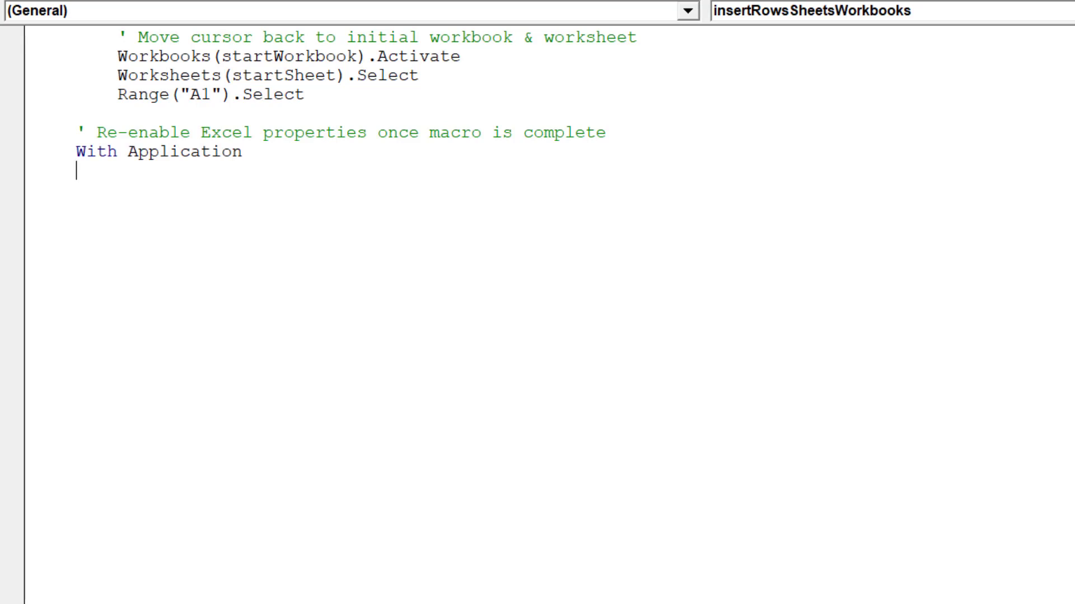
pyautogui.press('Tab')
pyautogui.write('.ca')
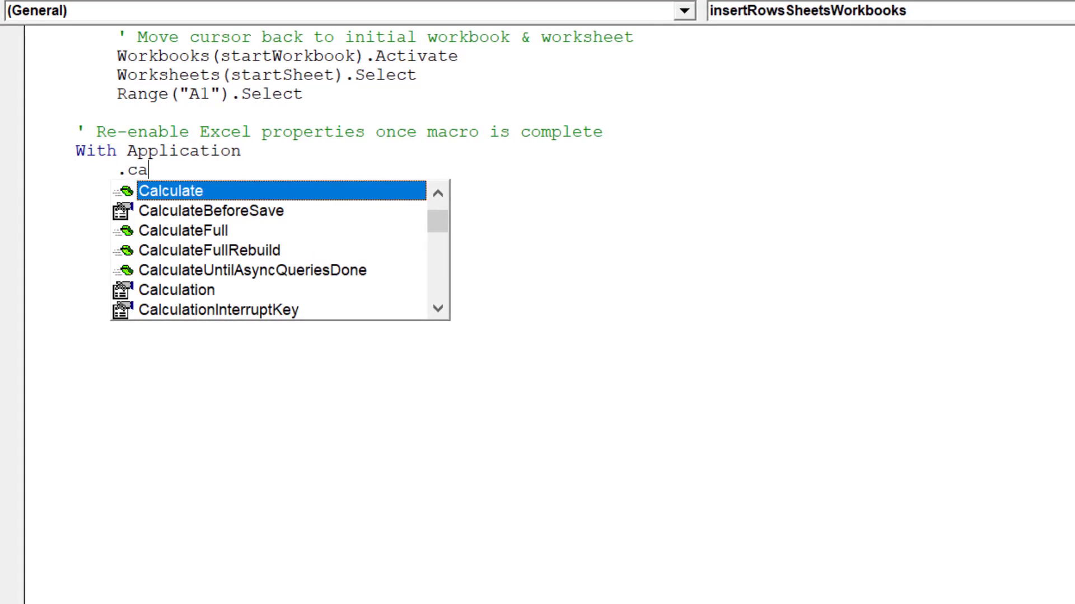
pyautogui.press('Down')
pyautogui.press('Down')
pyautogui.press('Down')
pyautogui.press('Down')
pyautogui.press('Down')
pyautogui.press('Tab')
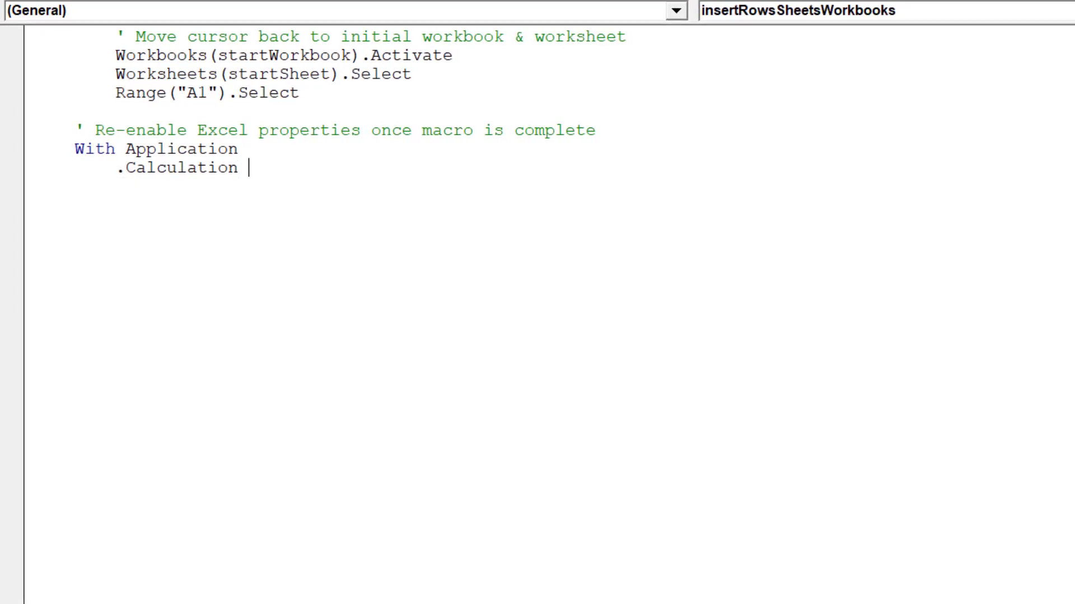
pyautogui.write('=')
pyautogui.press('Down')
pyautogui.press('Tab')
pyautogui.press('Return')
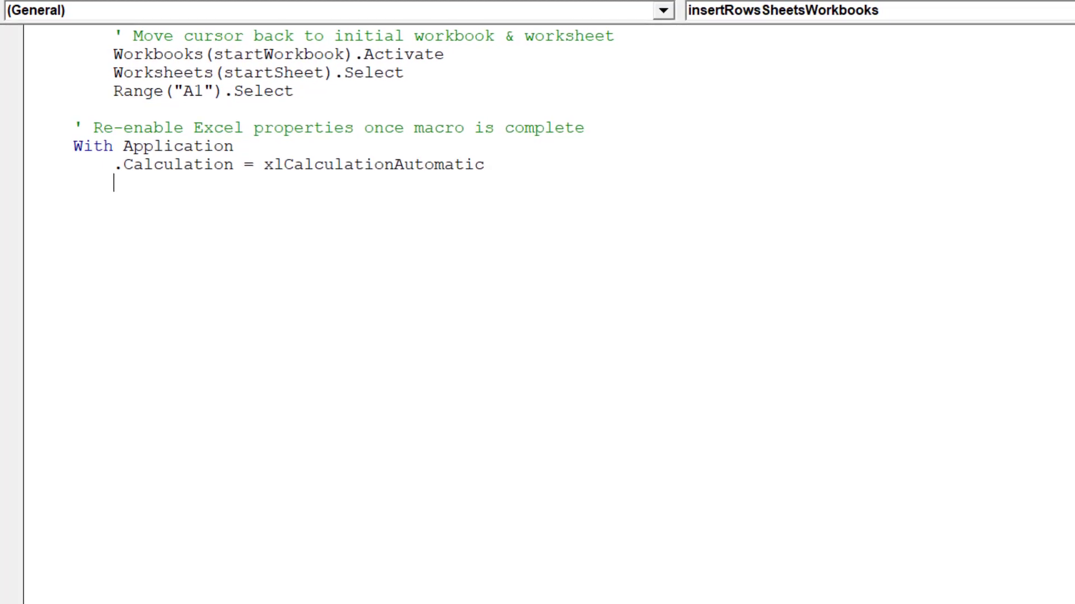
pyautogui.write('.en')
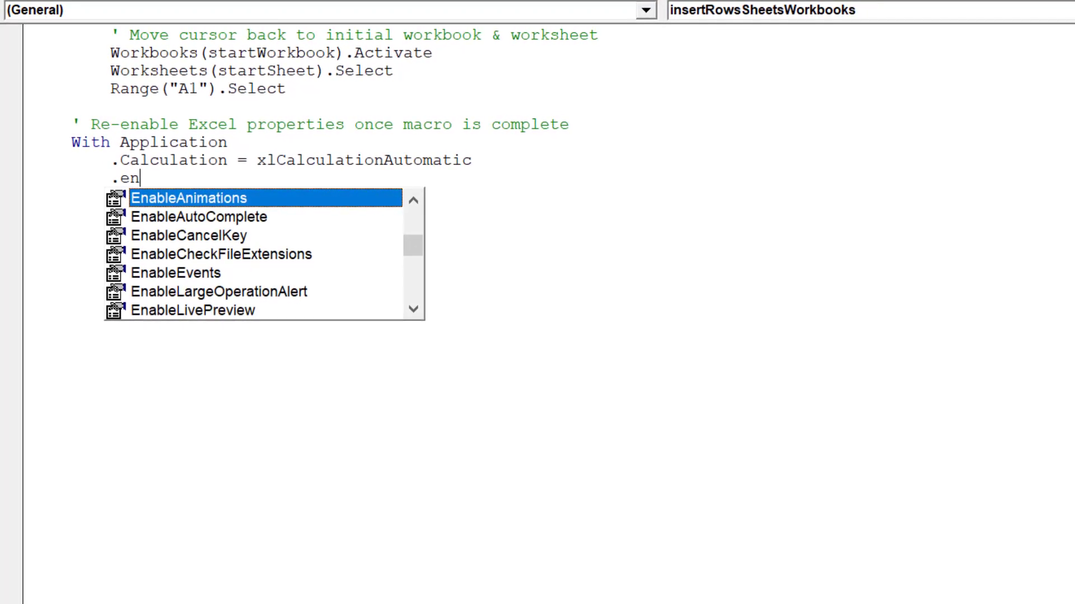
# Set EnableEvents and ScreenUpdating to True and close the block with End With.
pyautogui.press('Down')
pyautogui.press('Down')
pyautogui.press('Down')
pyautogui.press('Down')
pyautogui.press('Tab')
pyautogui.write('=')
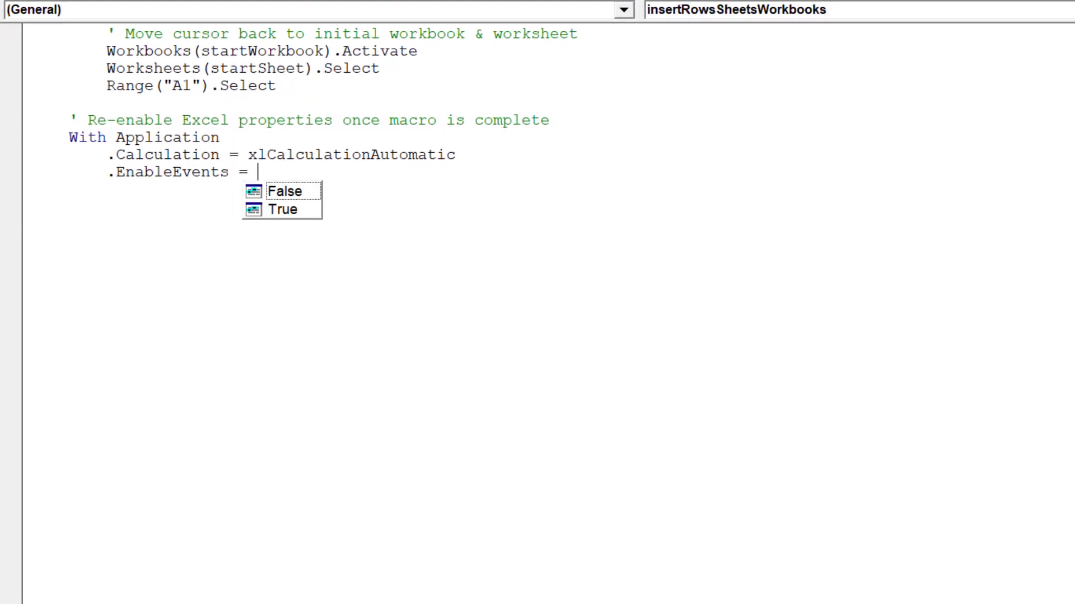
pyautogui.press('Down')
pyautogui.press('Down')
pyautogui.press('Tab')
pyautogui.press('Return')
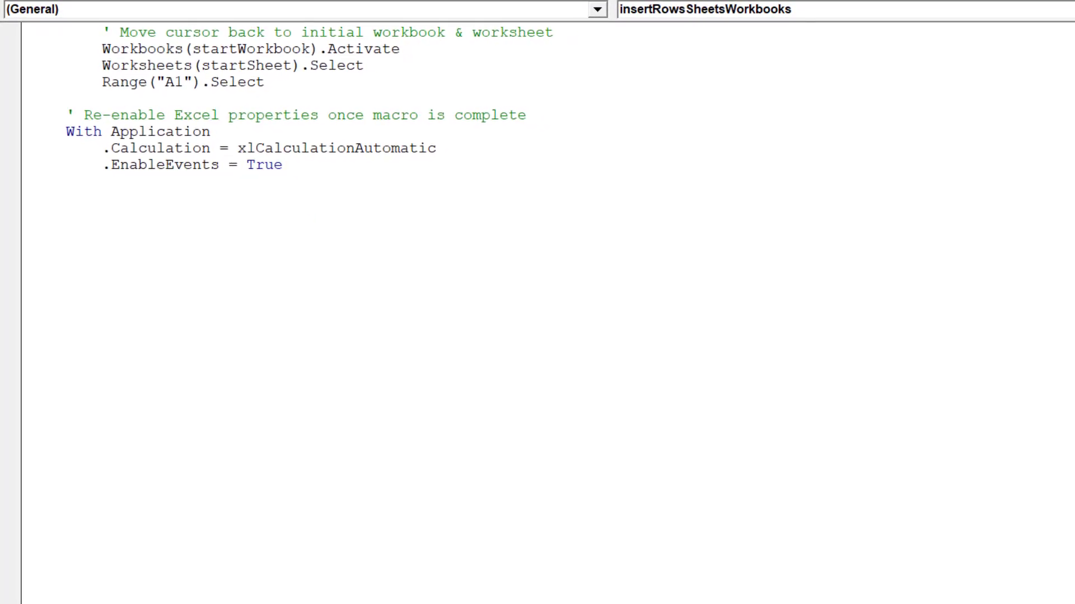
pyautogui.write('.sc')
pyautogui.press('Tab')
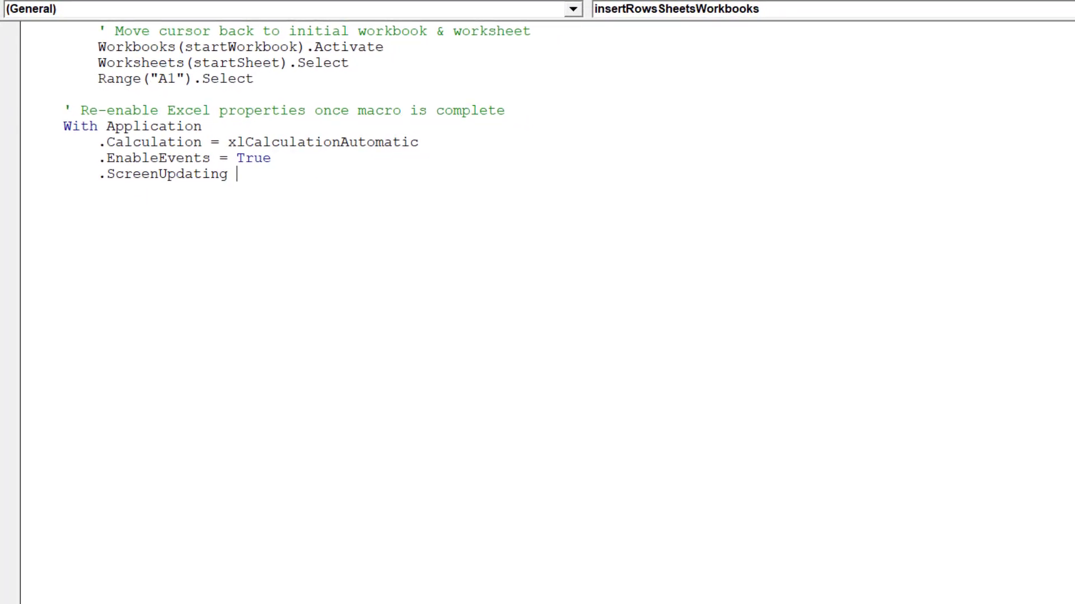
pyautogui.write('=')
pyautogui.press('Down')
pyautogui.press('Down')
pyautogui.press('Tab')
pyautogui.press('Return')
pyautogui.press('BackSpace')
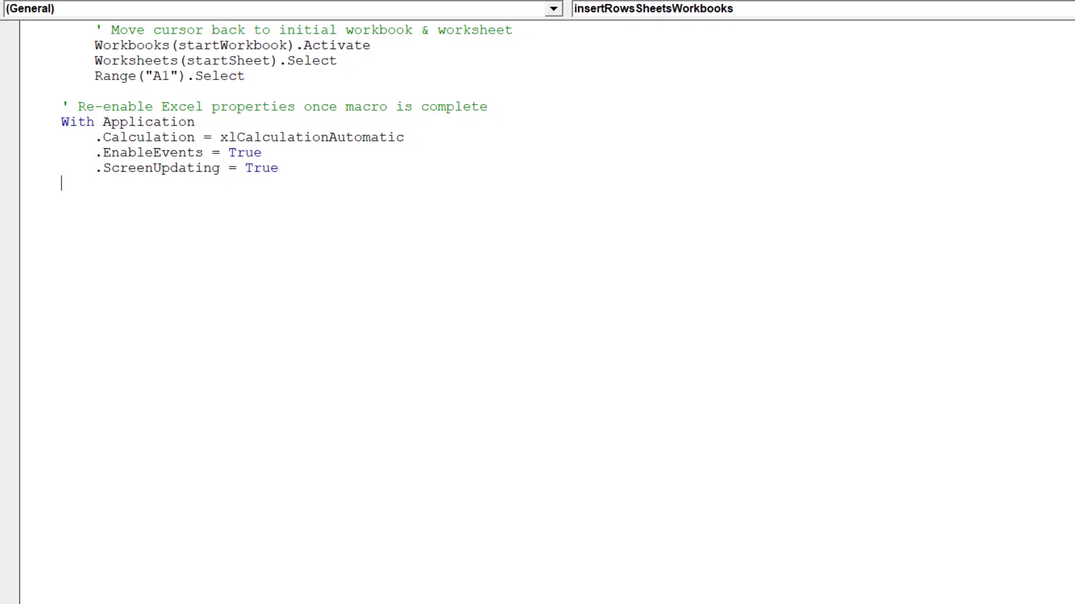
pyautogui.write('End with')
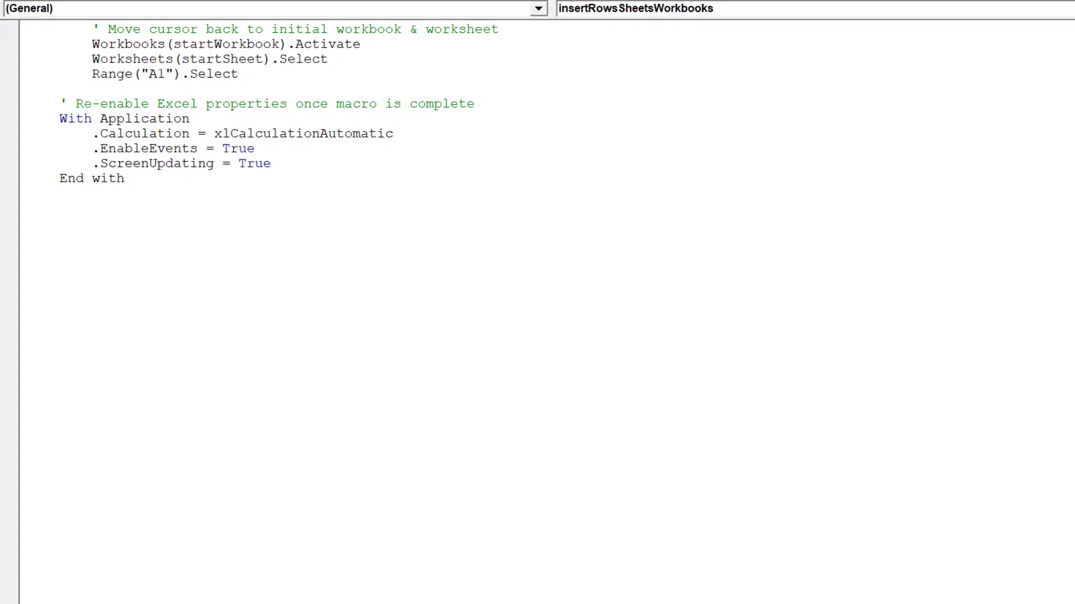
pyautogui.press('Return')
pyautogui.press('Return')
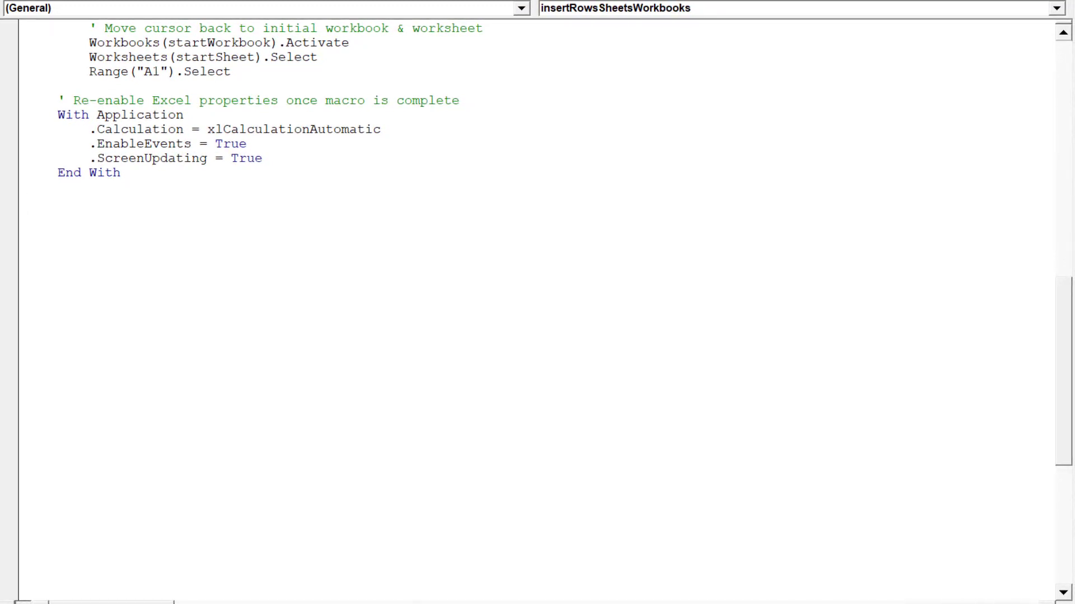
# Delete the leftover blank lines between End With and End Sub.
pyautogui.hotkey('shift', 'Down')
pyautogui.hotkey('shift', 'Down')
pyautogui.hotkey('shift', 'Down')
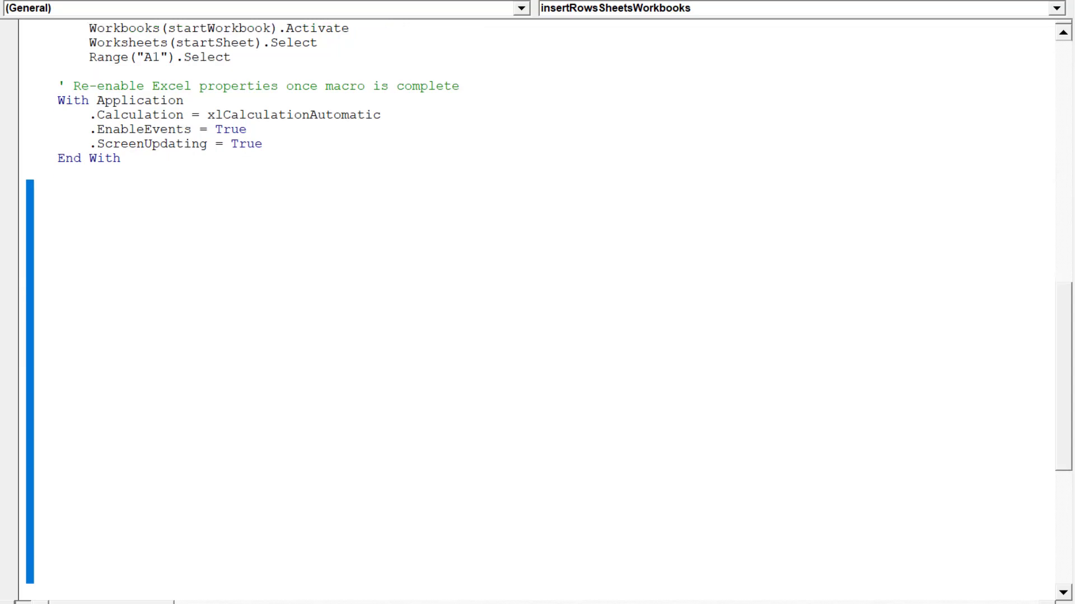
pyautogui.press('Delete')
pyautogui.hotkey('shift', 'Down')
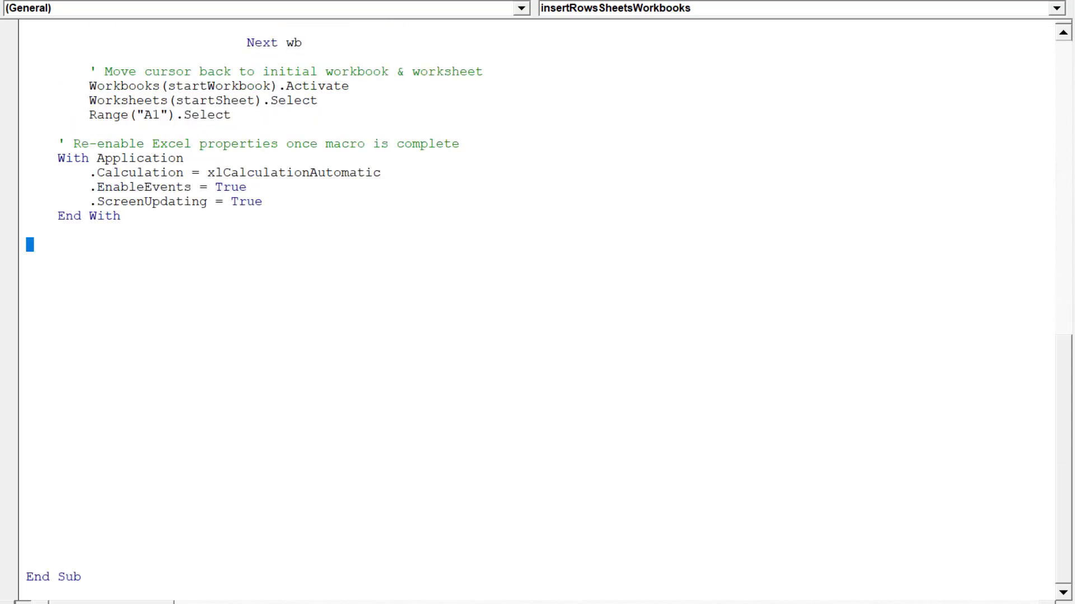
pyautogui.hotkey('shift', 'Down')
pyautogui.hotkey('shift', 'Down')
pyautogui.hotkey('shift', 'Down')
pyautogui.hotkey('shift', 'Down')
pyautogui.hotkey('shift', 'Down')
pyautogui.hotkey('shift', 'Down')
pyautogui.hotkey('shift', 'Down')
pyautogui.hotkey('shift', 'Down')
pyautogui.hotkey('shift', 'Down')
pyautogui.hotkey('shift', 'Down')
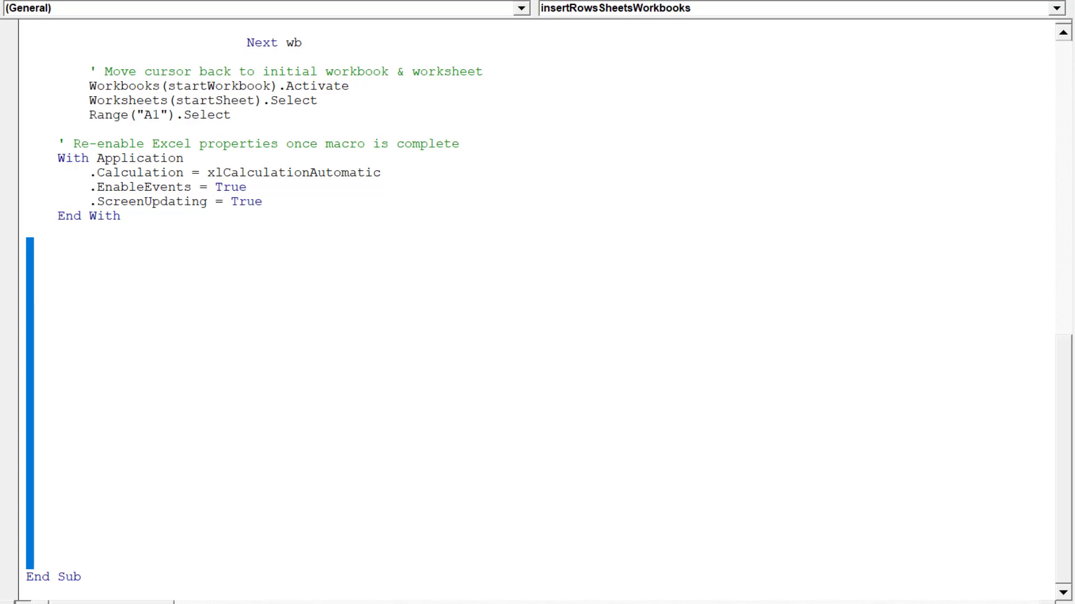
pyautogui.press('Delete')
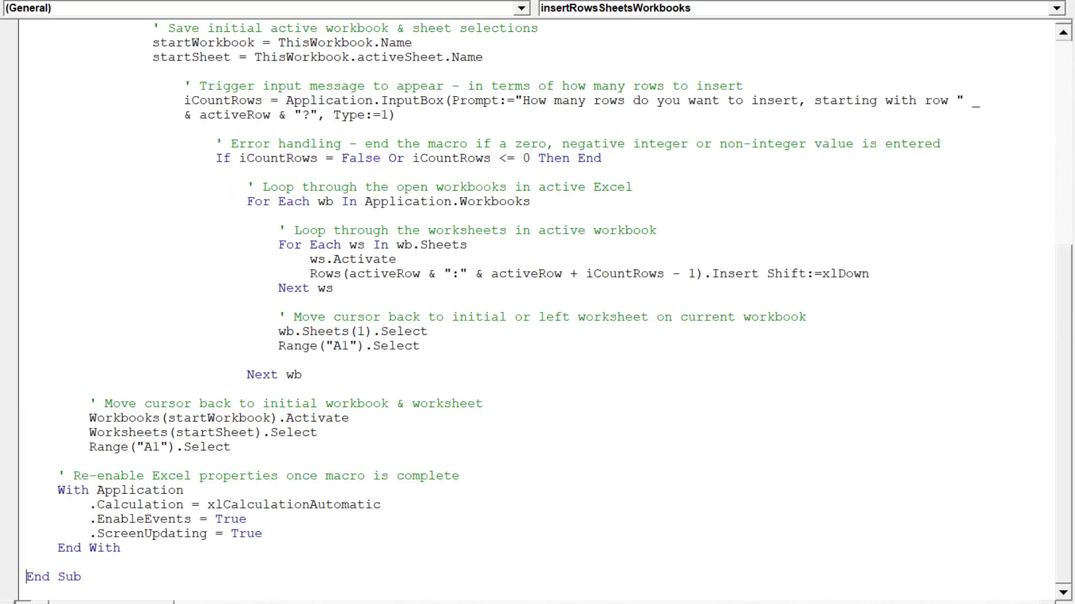
pyautogui.press('pageup')
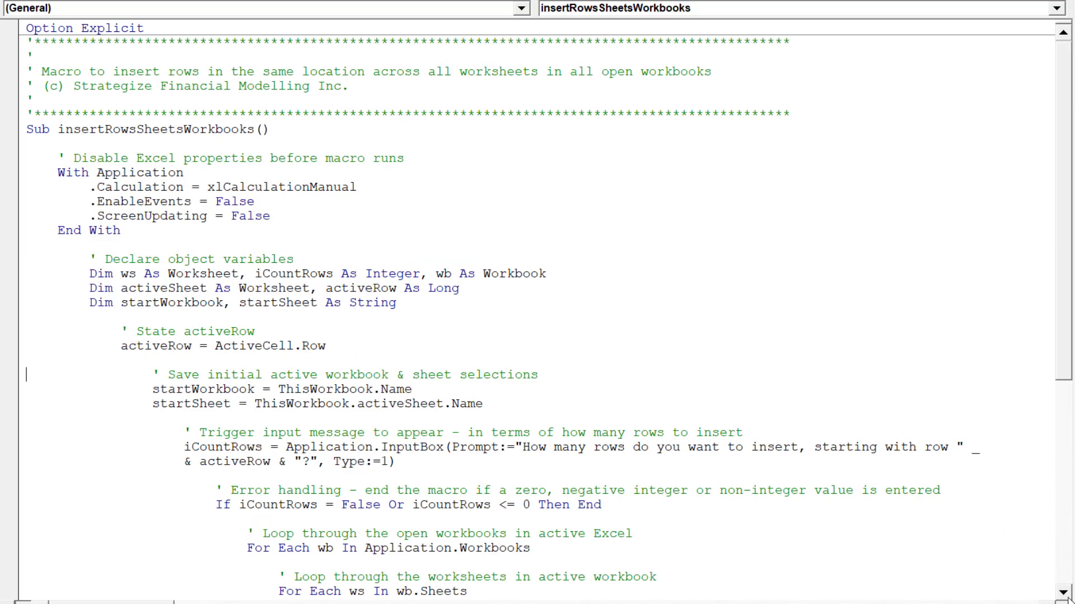
pyautogui.click(1064, 594)
pyautogui.click(1064, 593)
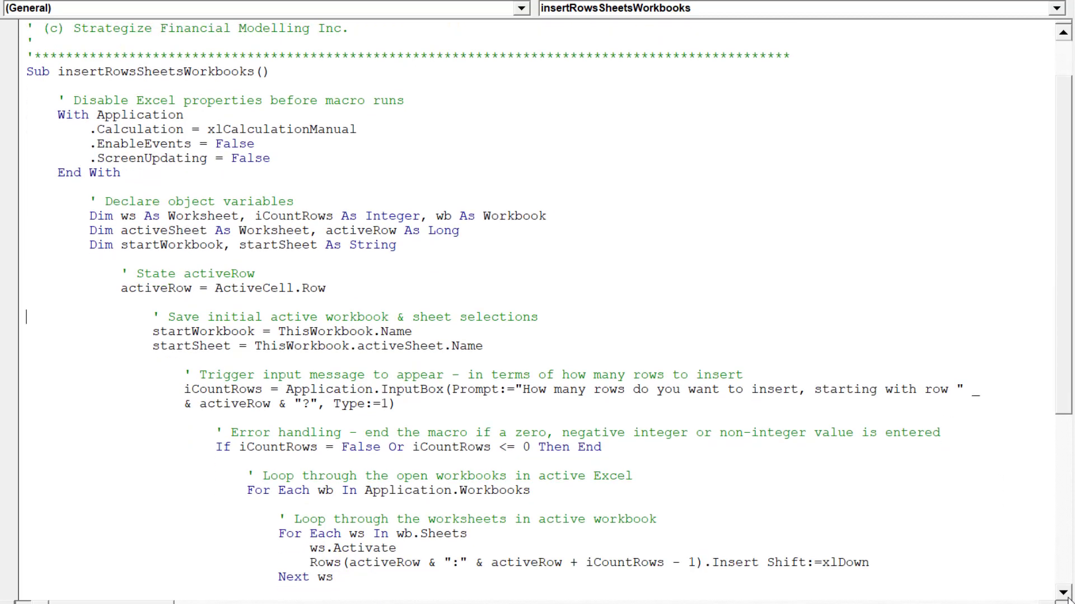
pyautogui.click(1064, 593)
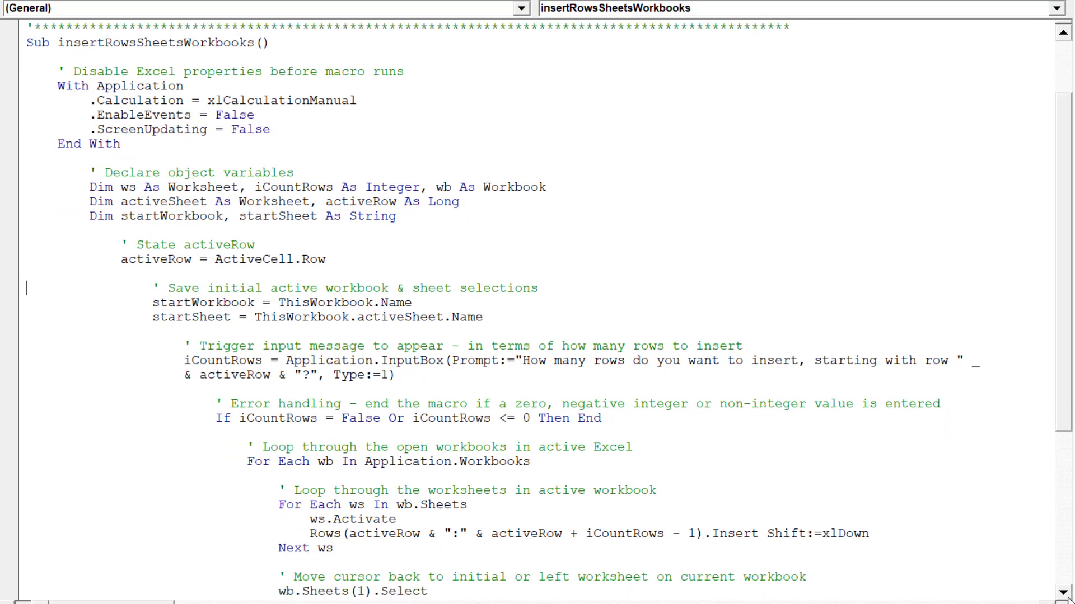
pyautogui.click(1064, 593)
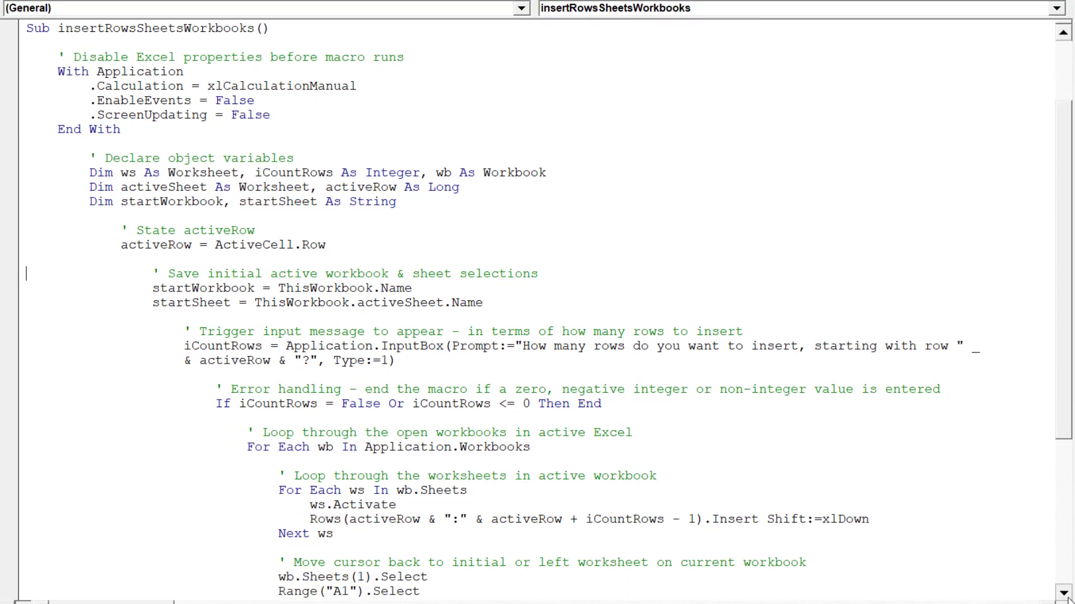
pyautogui.click(1064, 593)
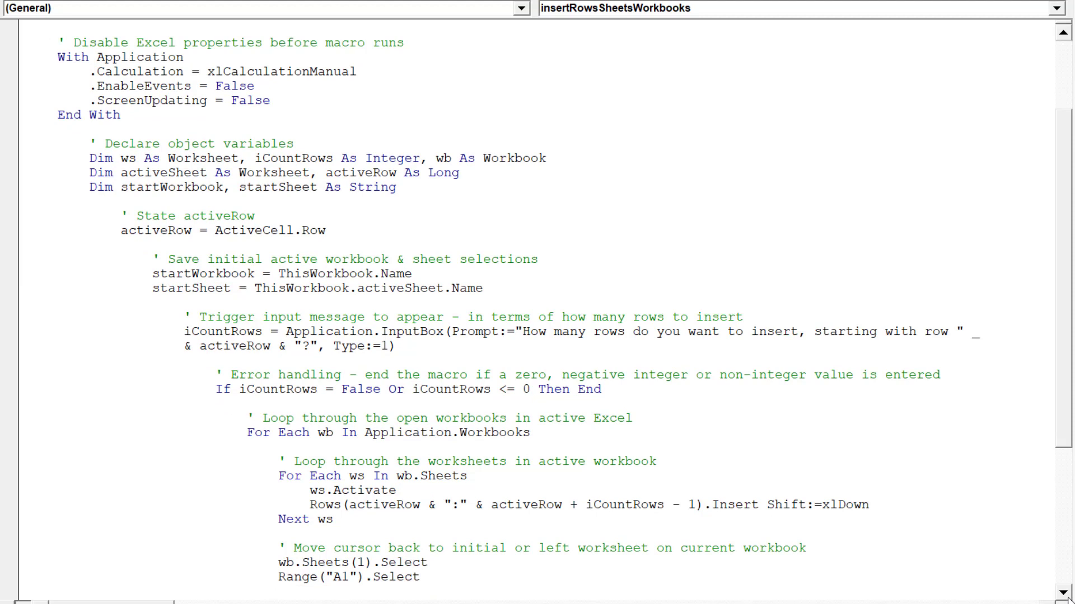
pyautogui.click(1064, 593)
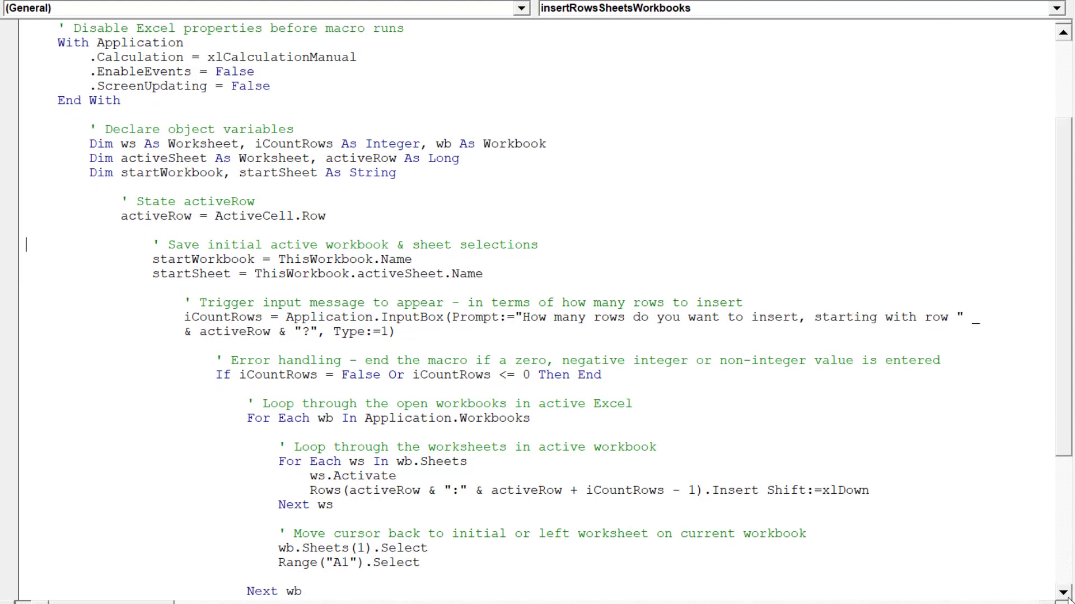
pyautogui.click(1064, 593)
pyautogui.click(1064, 592)
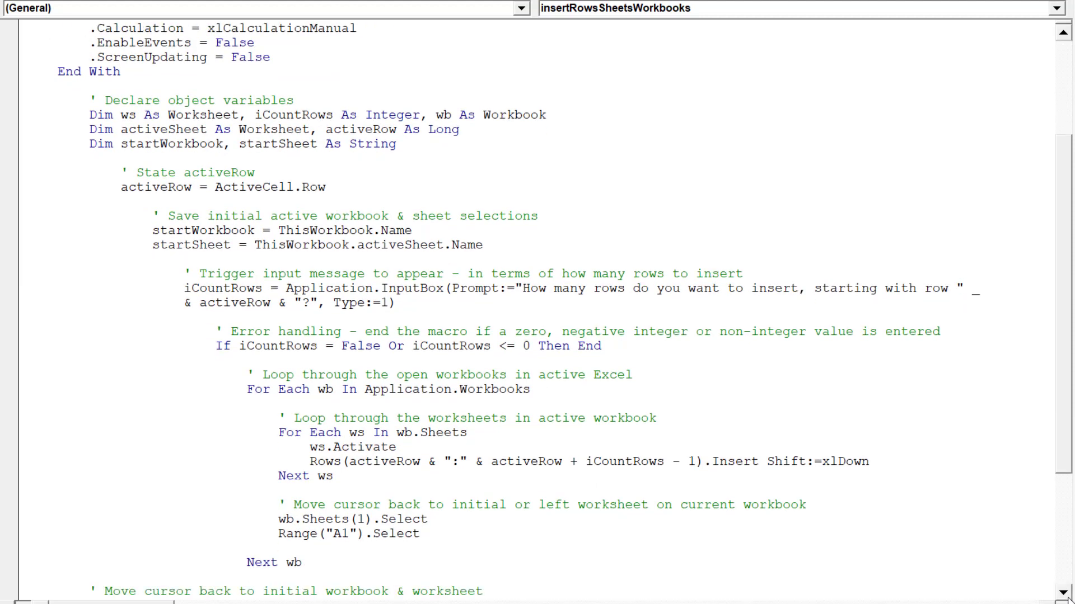
pyautogui.click(1064, 594)
pyautogui.click(1064, 593)
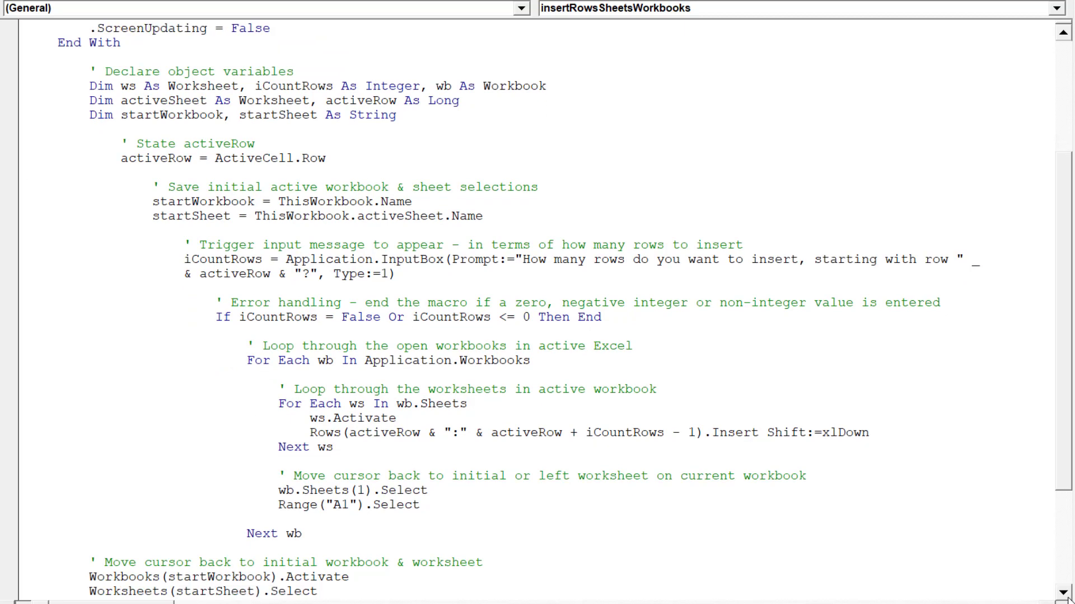
pyautogui.click(1064, 593)
pyautogui.click(1064, 593)
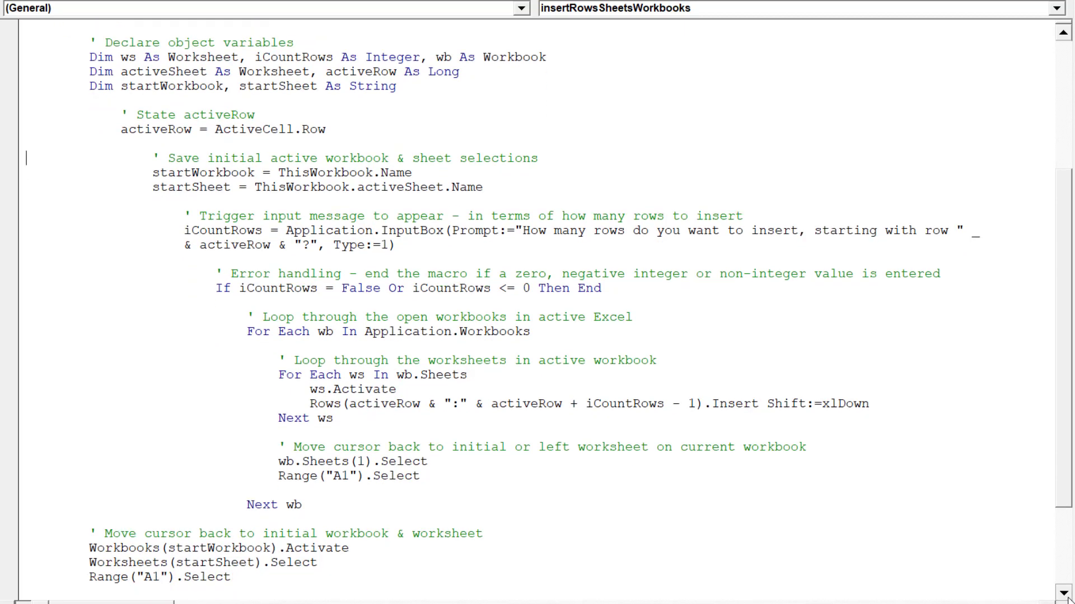
pyautogui.click(1064, 593)
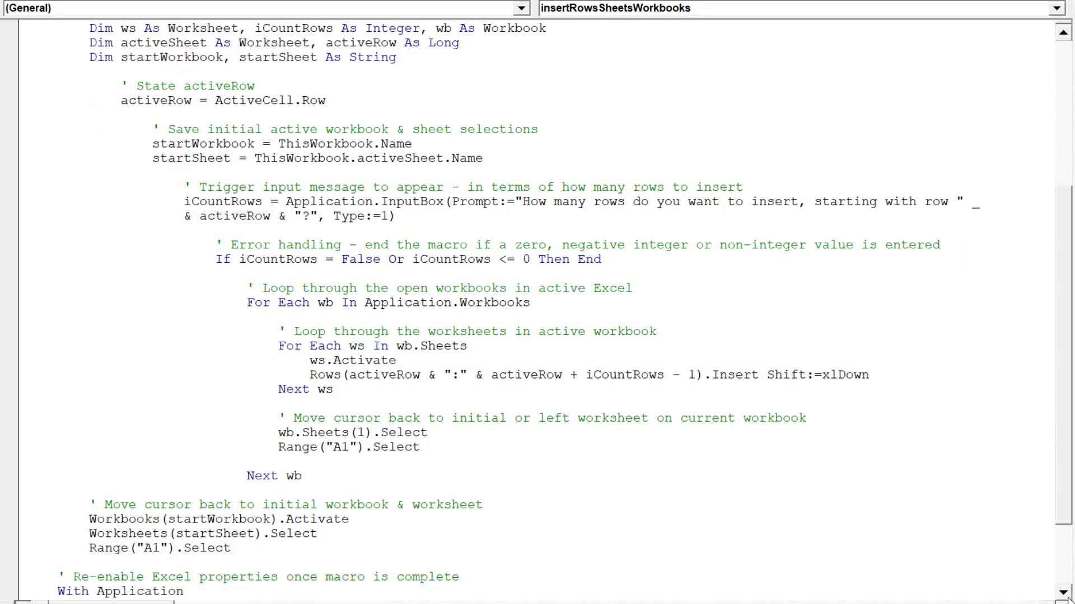
pyautogui.click(1064, 593)
pyautogui.click(1064, 592)
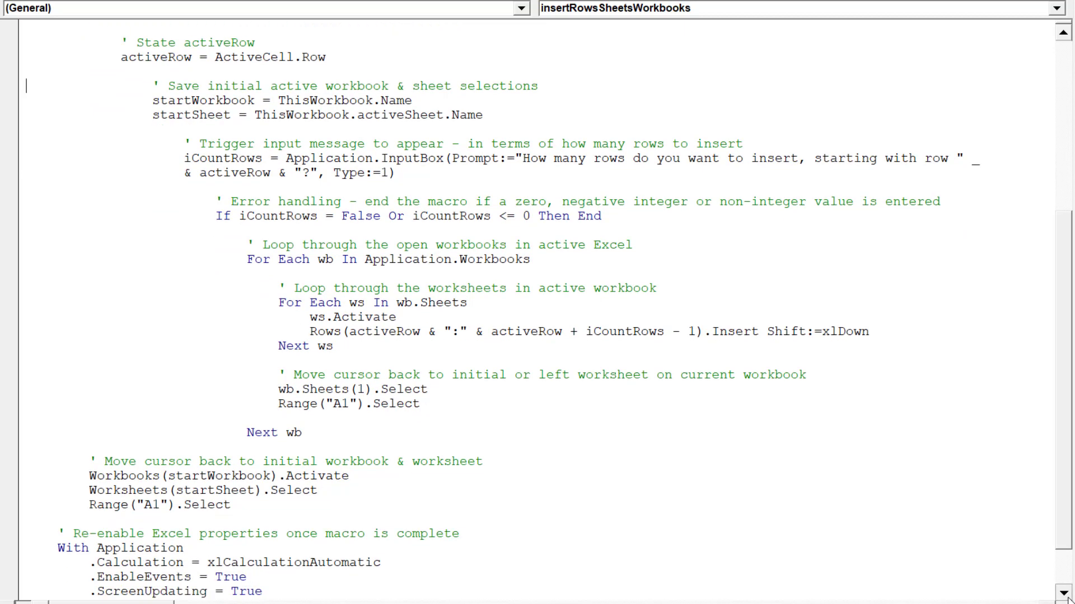
pyautogui.click(1064, 593)
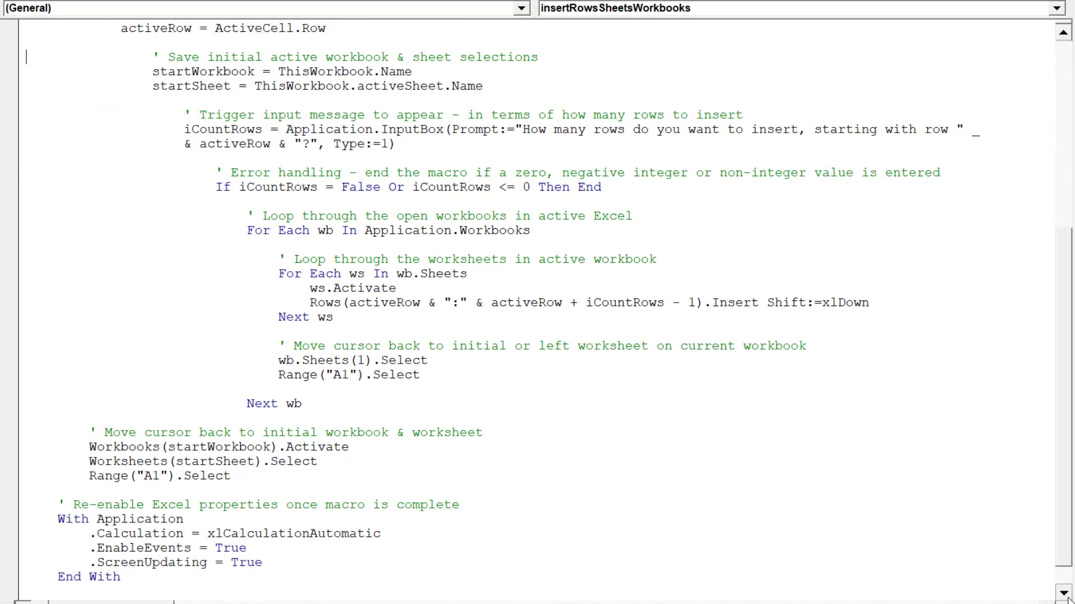
pyautogui.click(1064, 592)
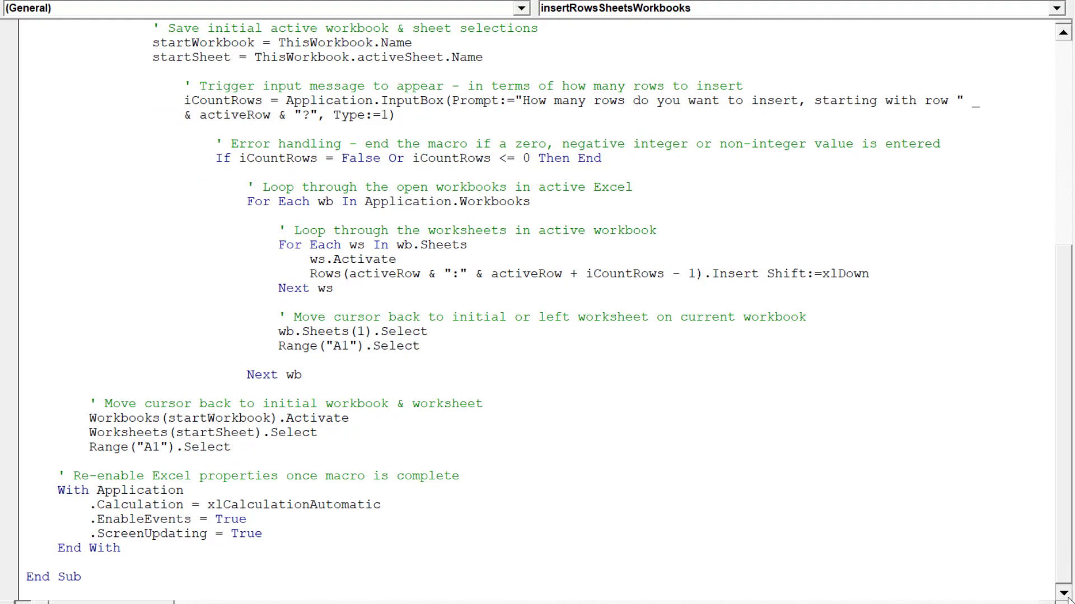
pyautogui.click(1064, 593)
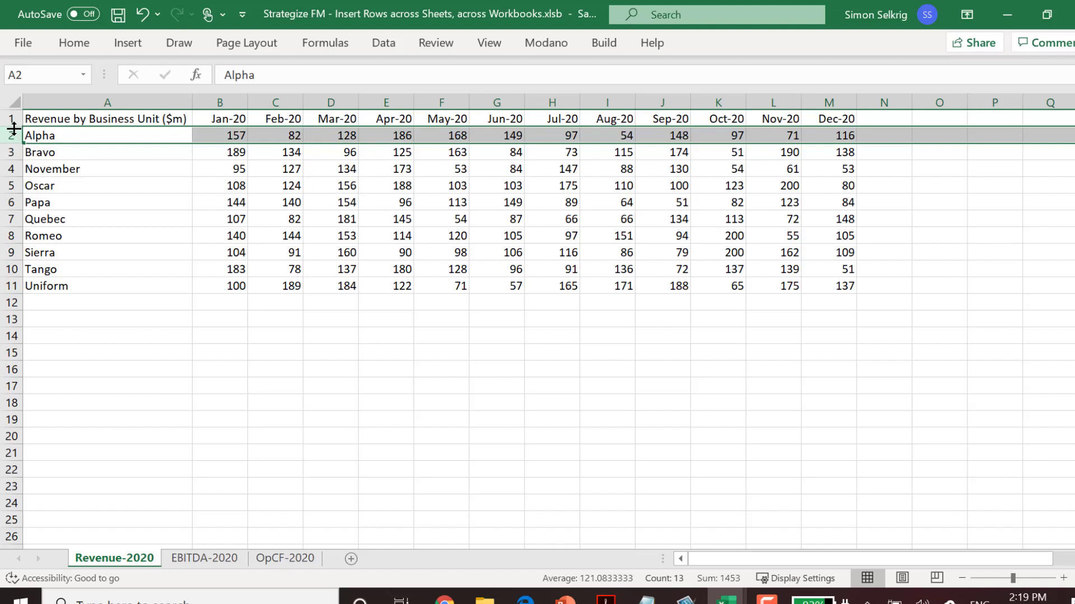
# Run insertRowsSheetsWorkbooks from View > Macros and enter 3 rows to insert.
pyautogui.click(486, 45)
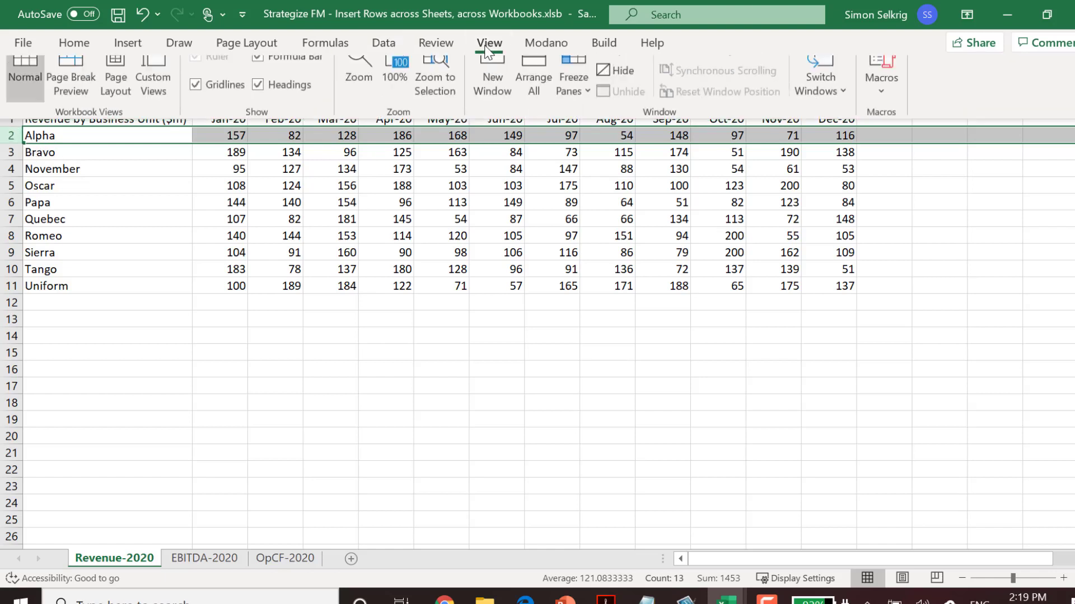
pyautogui.click(881, 78)
pyautogui.click(803, 194)
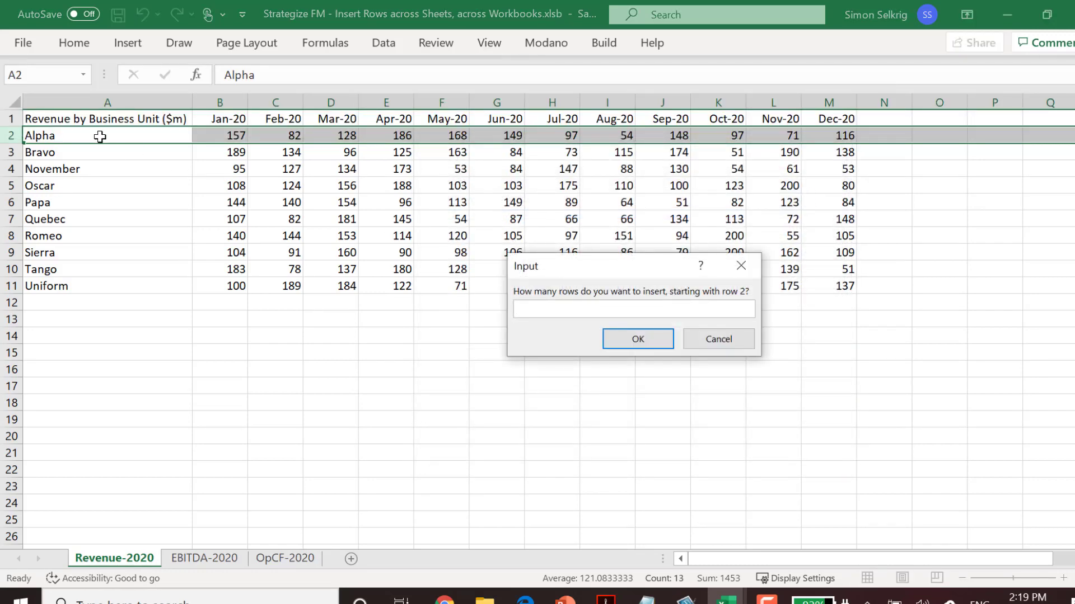
pyautogui.write('3')
pyautogui.press('Return')
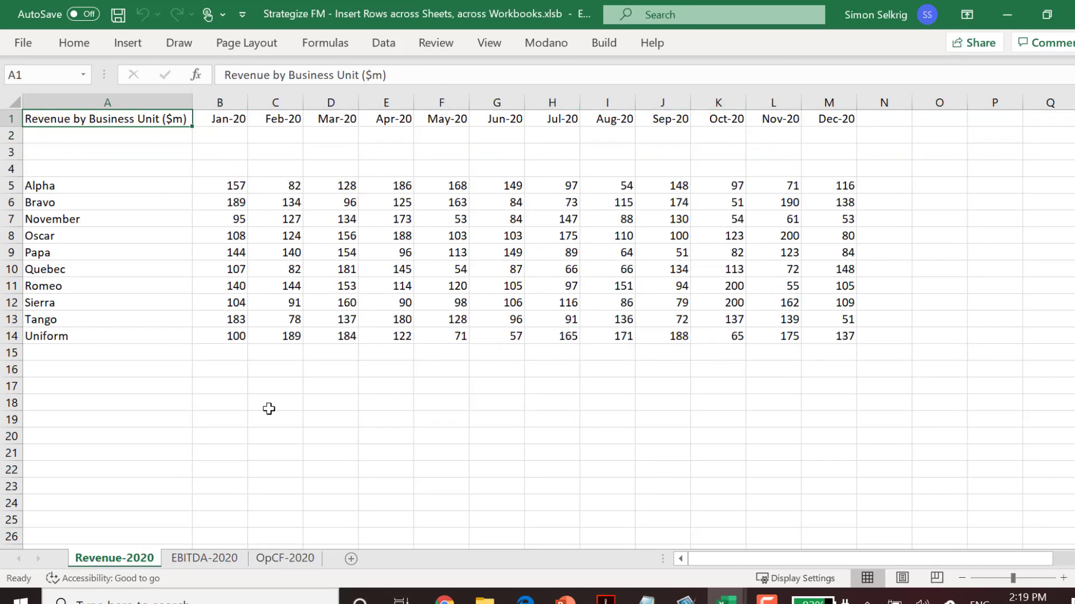
# Check the EBITDA and OpCF sheets of the 2020 and 2018 workbooks for the three new blank rows.
pyautogui.click(194, 553)
pyautogui.click(284, 558)
pyautogui.moveTo(727, 598)
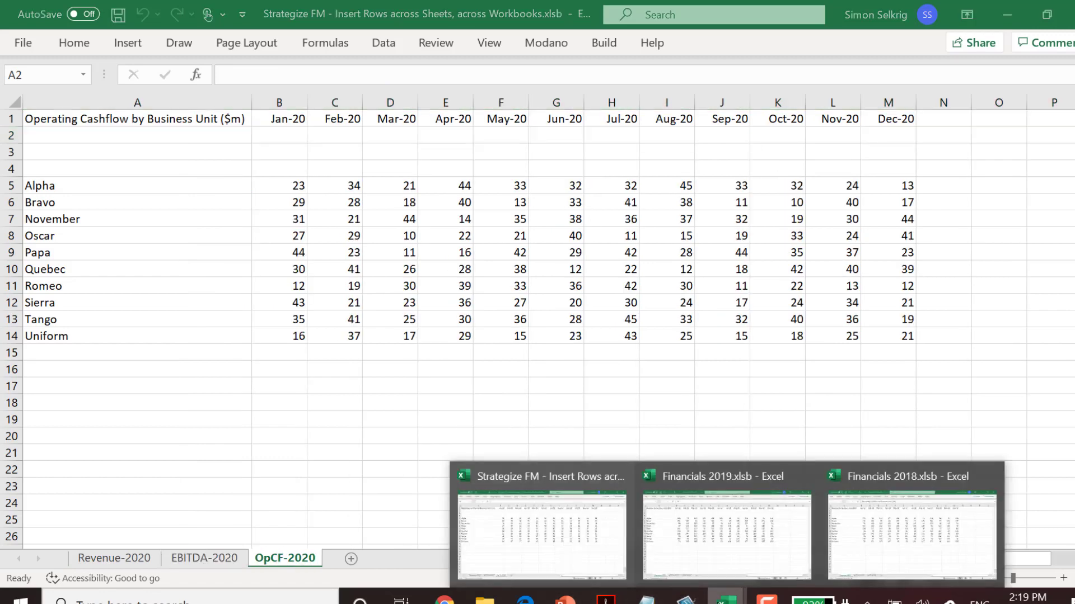
pyautogui.click(911, 530)
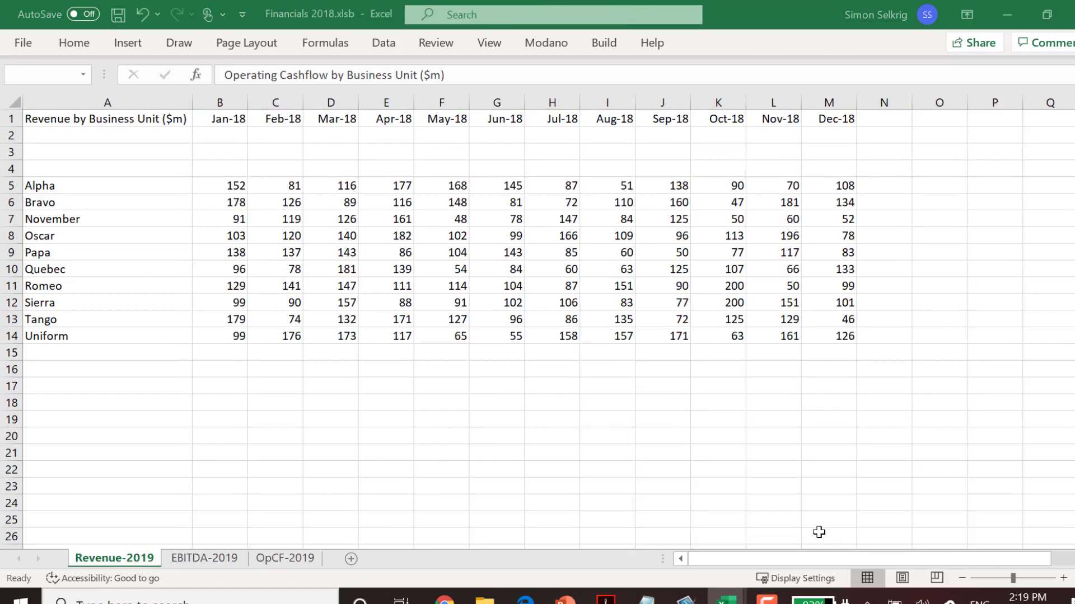
pyautogui.click(205, 557)
pyautogui.click(284, 557)
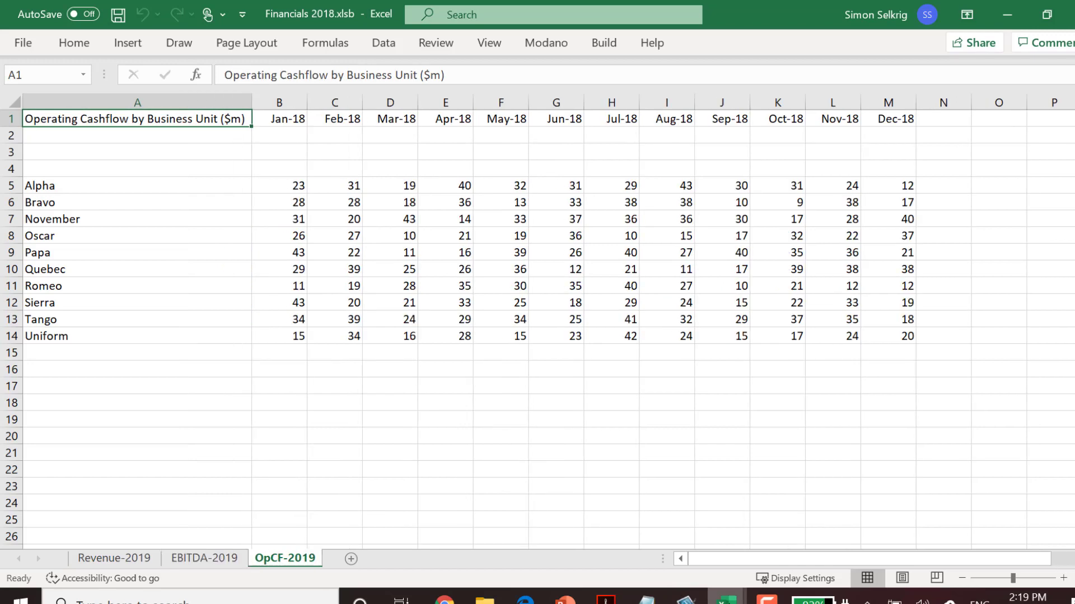
# Switch to Financials 2019.xlsb and verify its EBITDA-2019 and OpCF-2019 sheets.
pyautogui.click(726, 596)
pyautogui.click(727, 529)
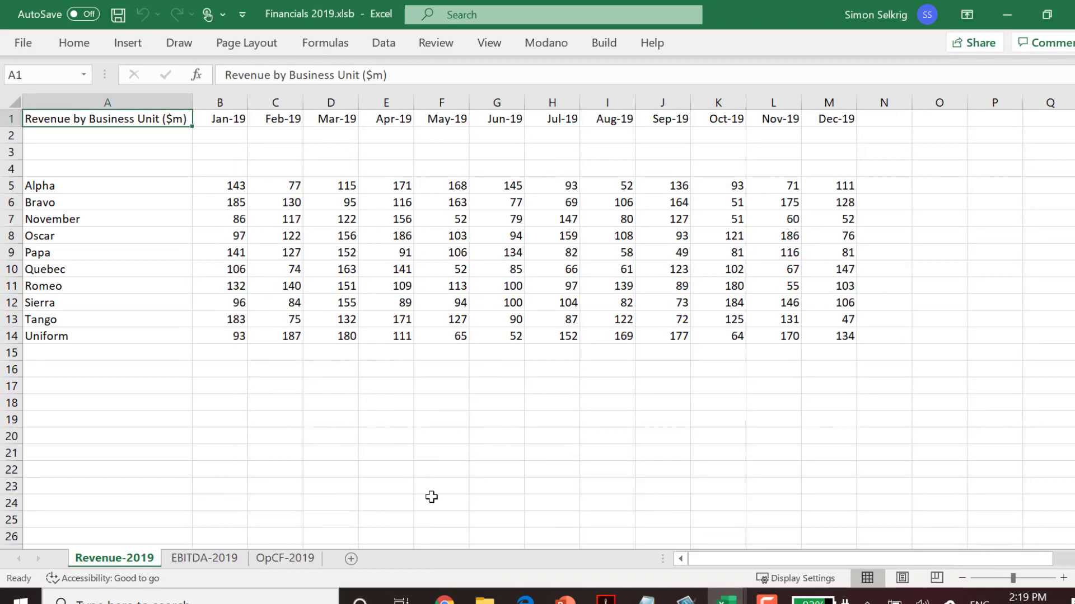
pyautogui.click(190, 562)
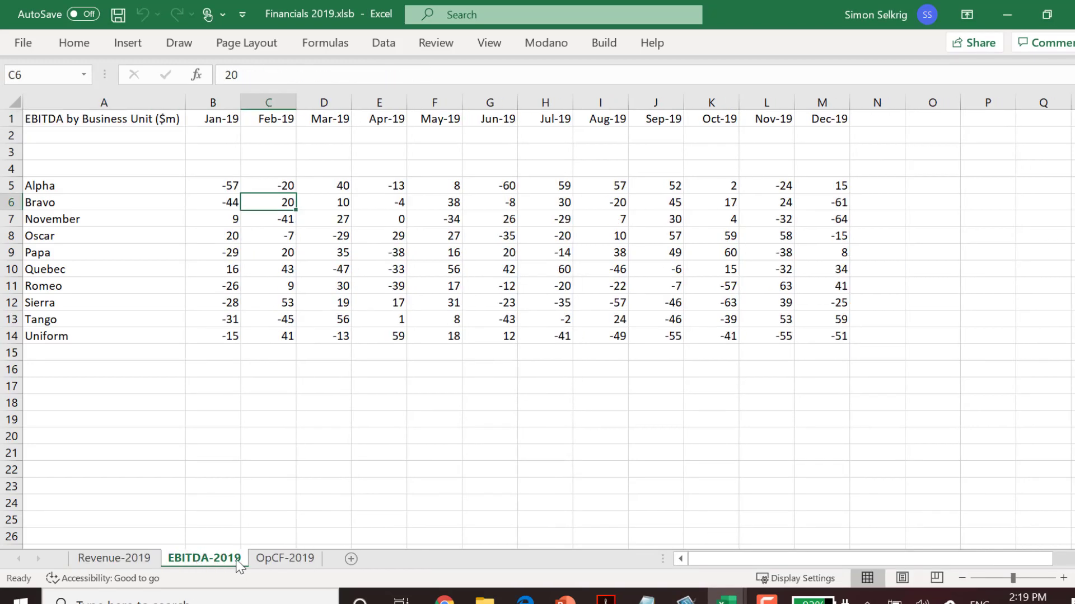
pyautogui.click(277, 560)
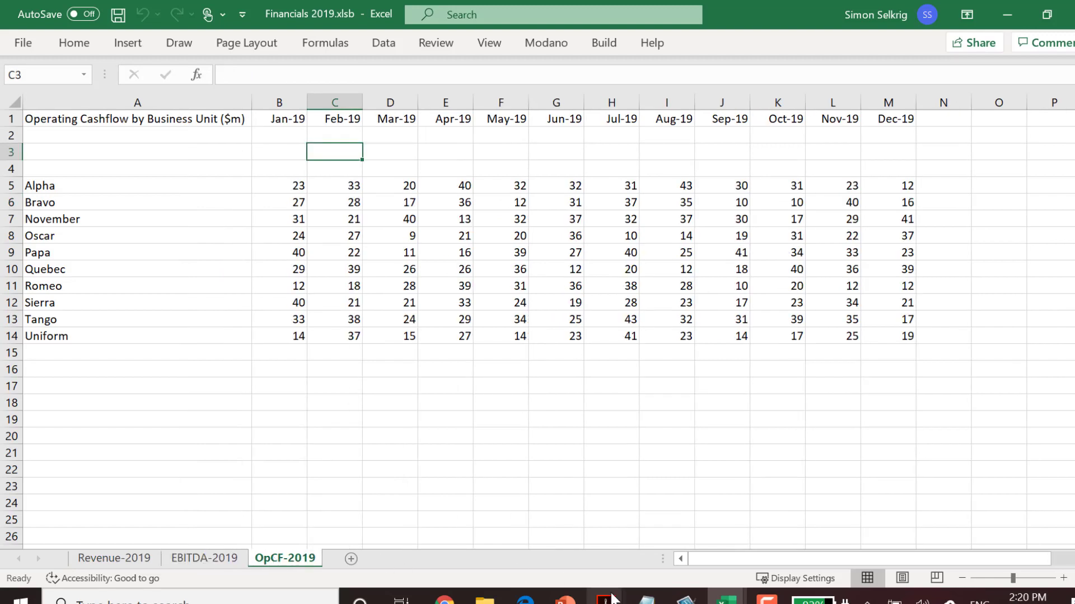